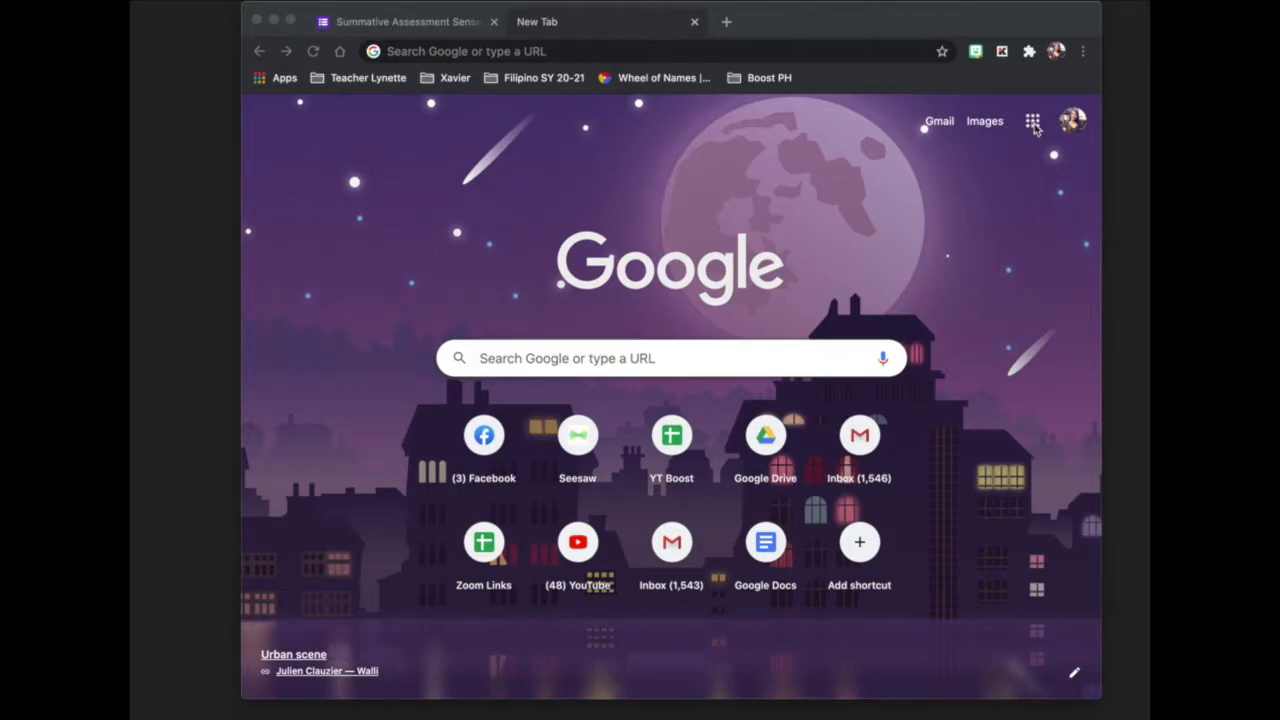
Open Google Forms from the list of Google apps.
click(1033, 126)
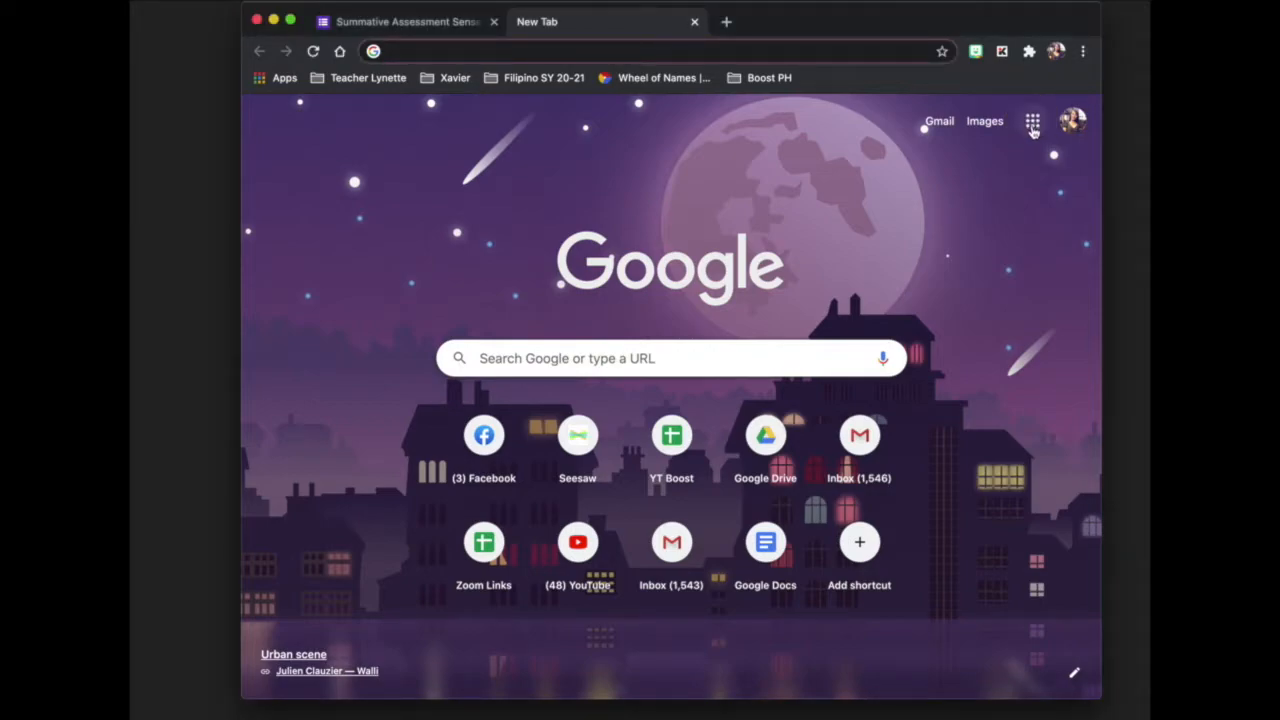
click(1036, 127)
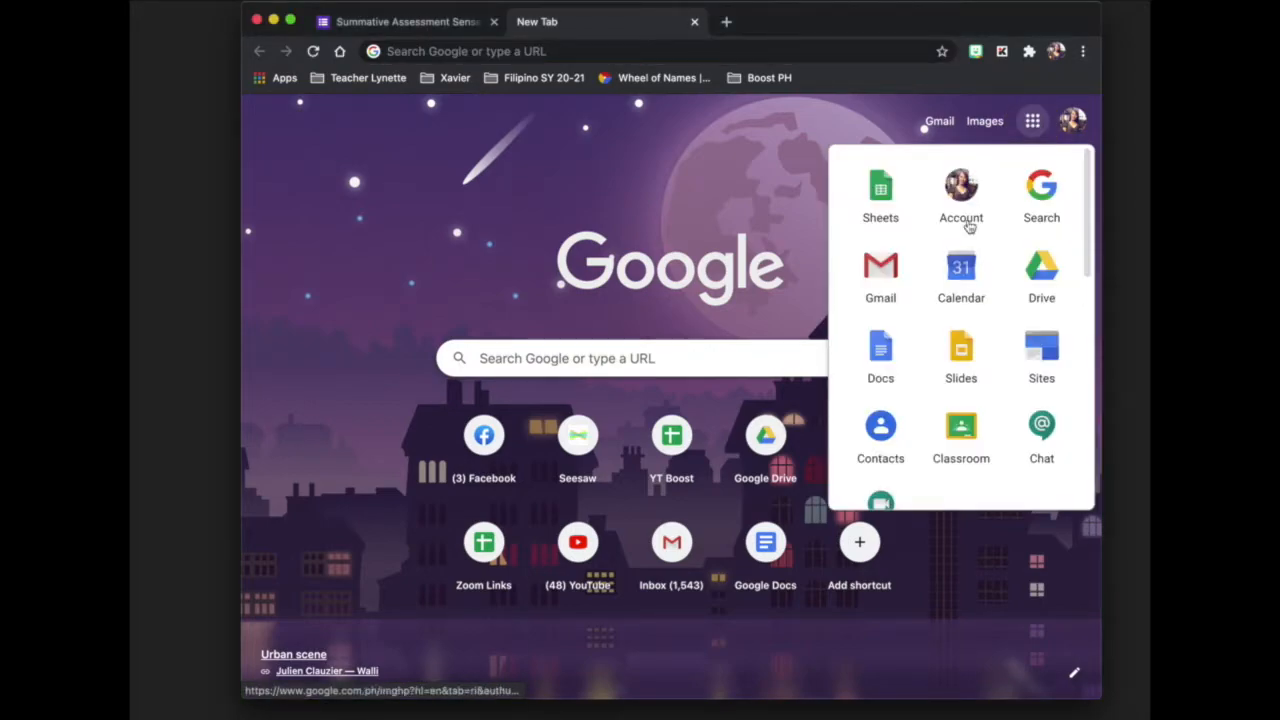
scroll(960, 349, down, 5)
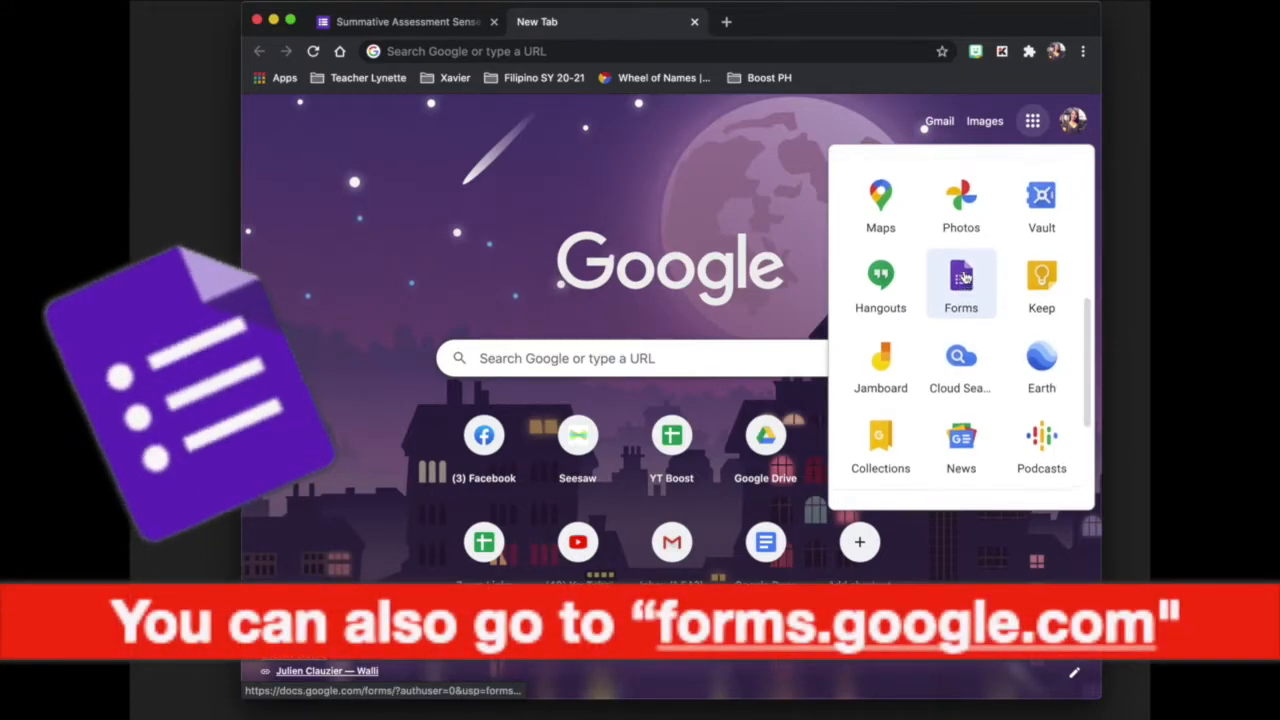
scroll(963, 279, up, 5)
scroll(967, 277, down, 10)
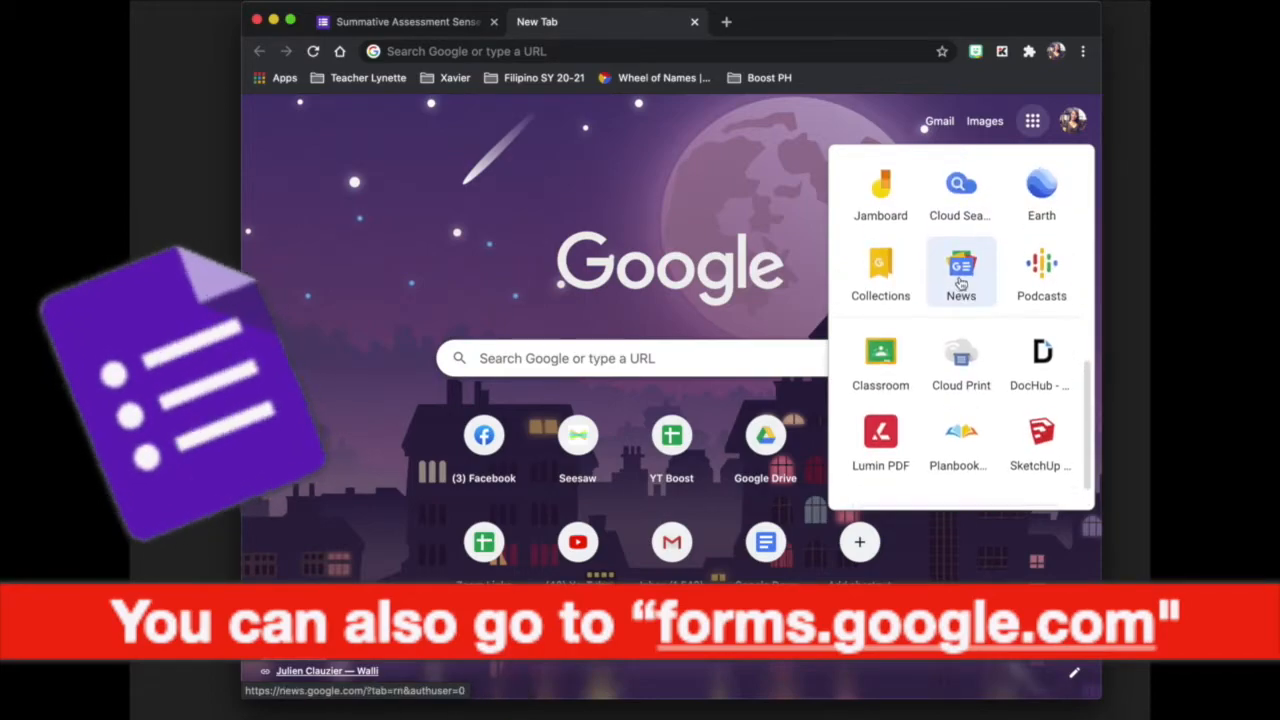
scroll(965, 272, up, 3)
click(961, 255)
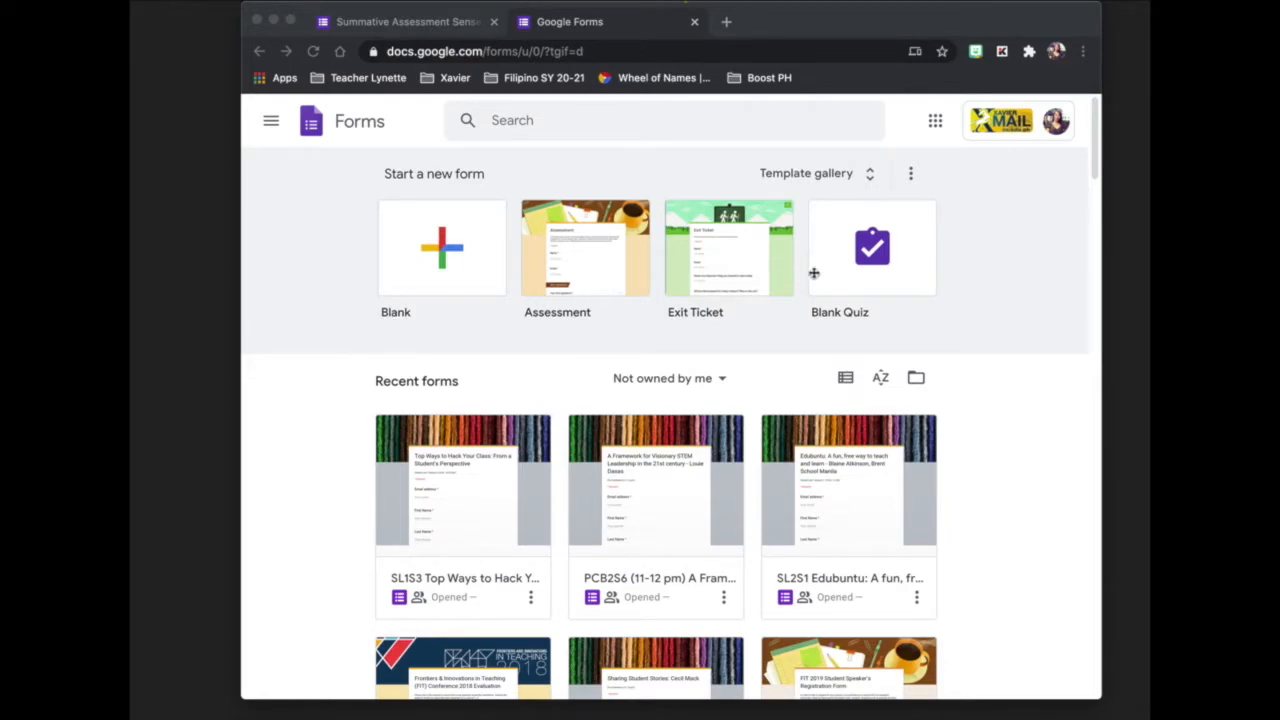
Create a new form from the Assessment template and look through its sample questions.
click(868, 176)
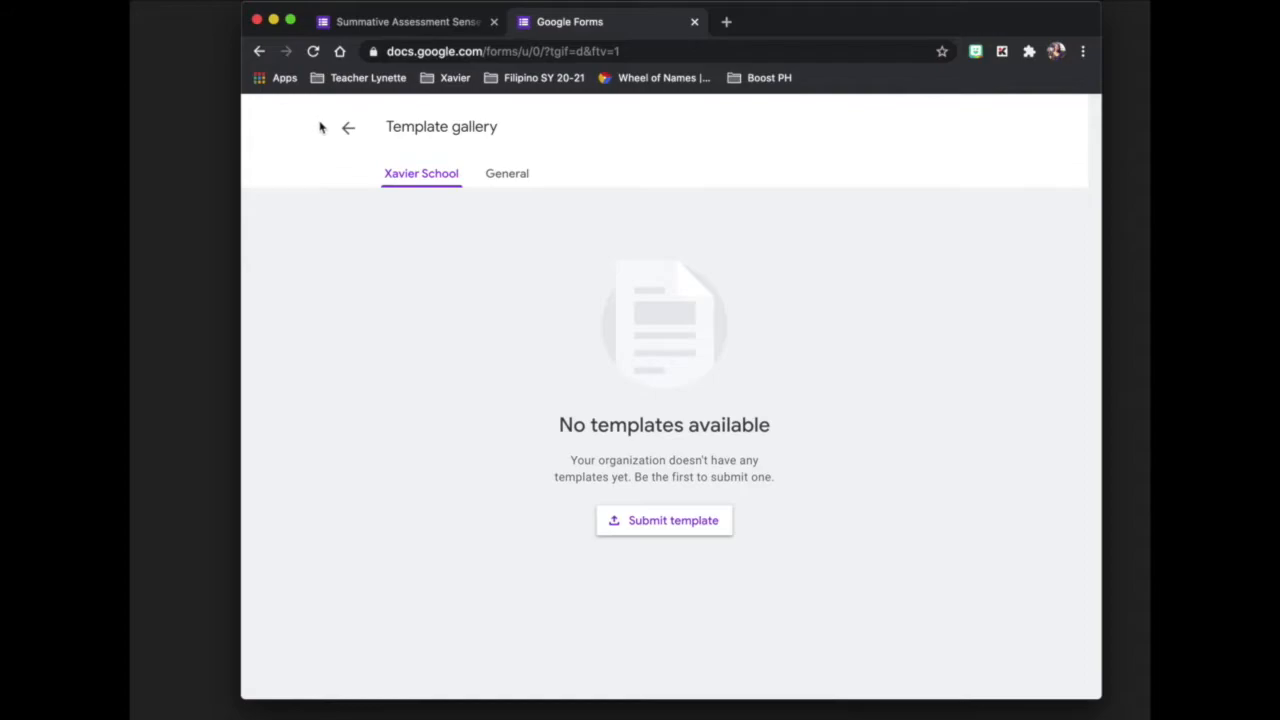
click(348, 132)
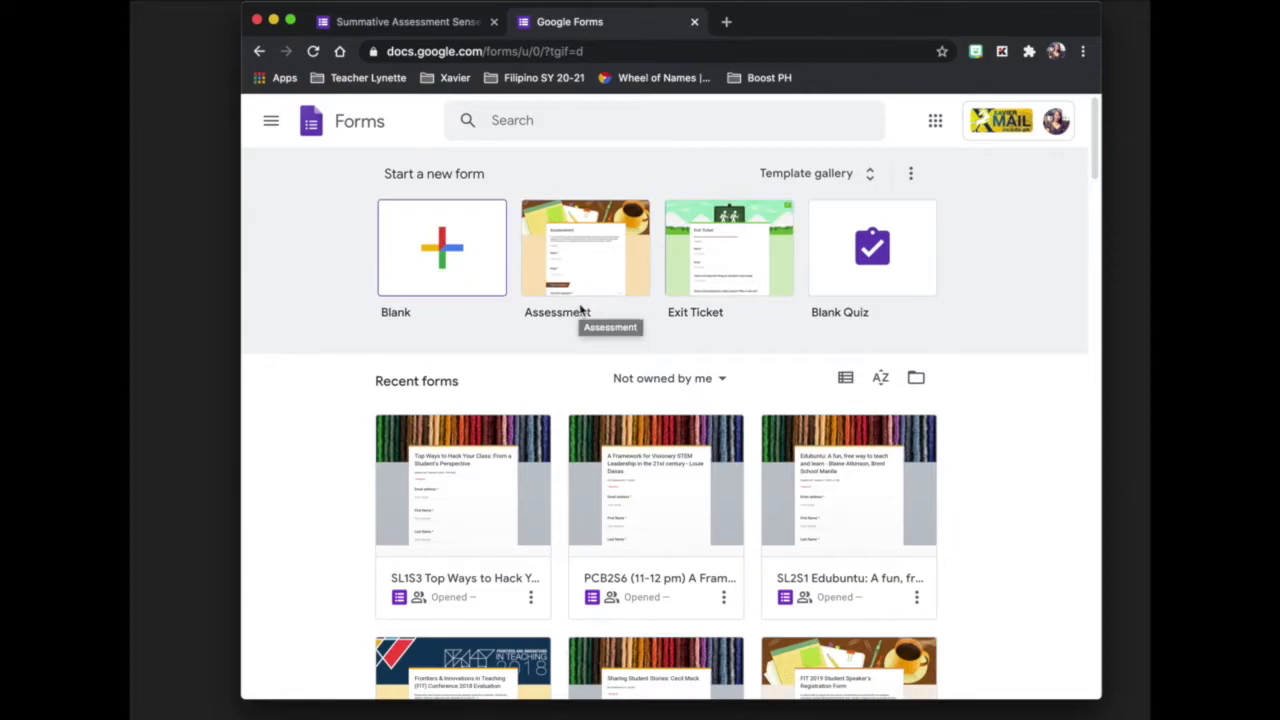
click(580, 259)
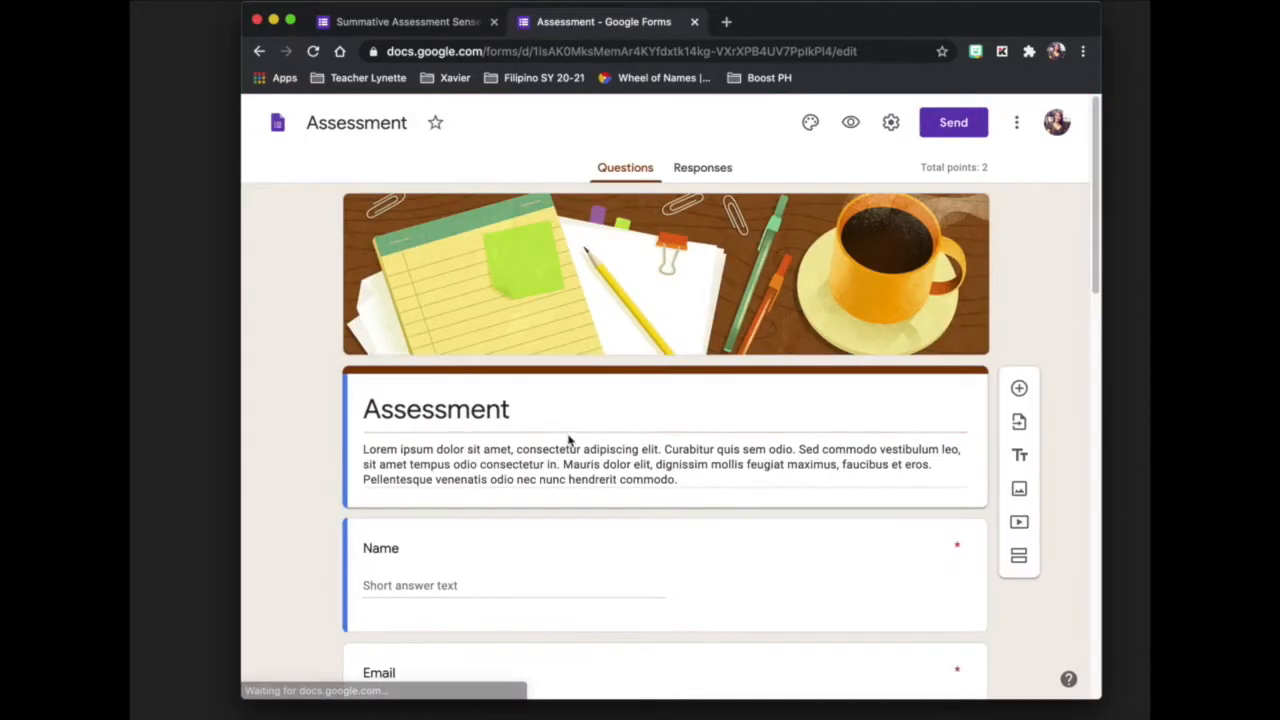
scroll(566, 440, down, 20)
scroll(608, 350, up, 20)
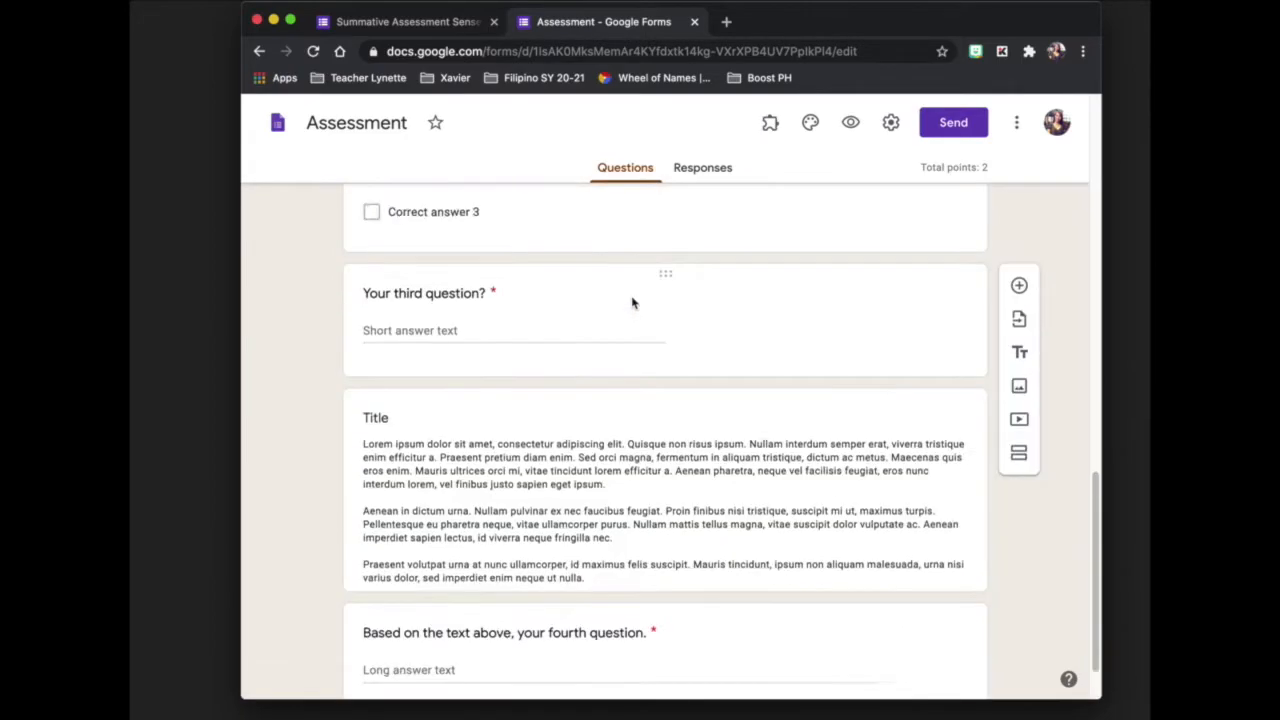
scroll(590, 383, up, 2)
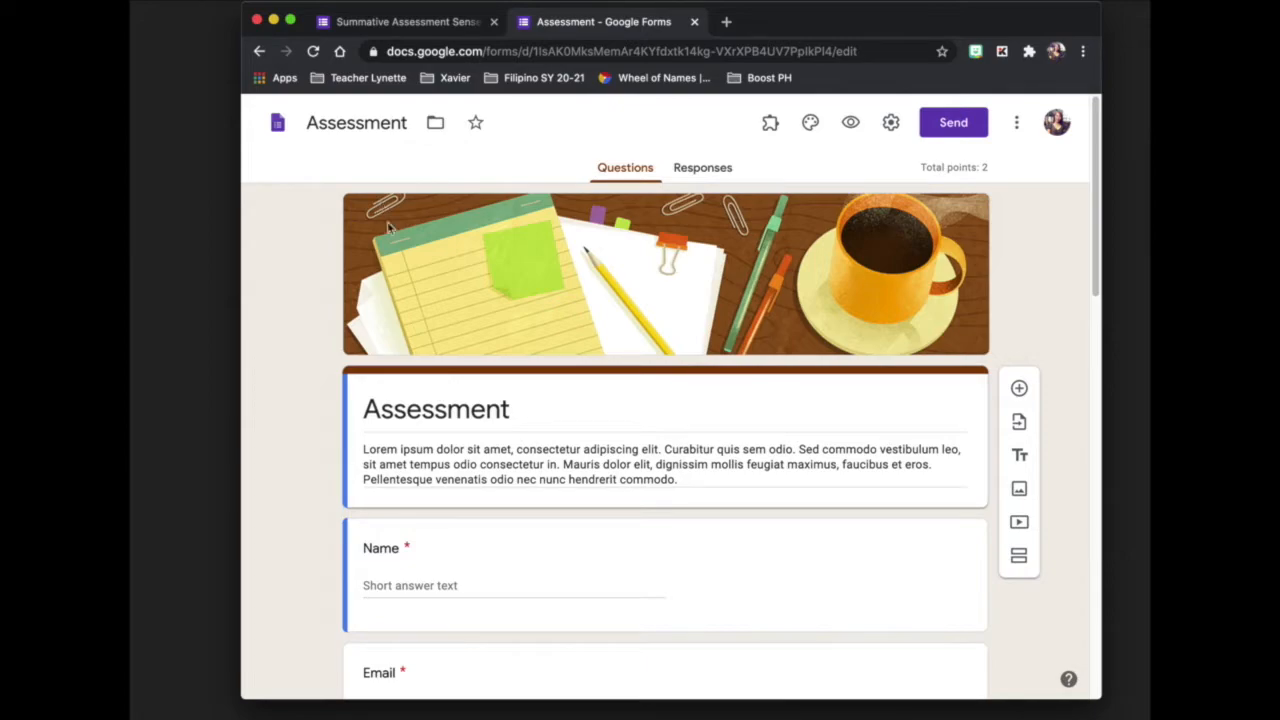
Title the form "Summative Assessment 1 Sense Organs" and describe it as "First Trimester | SY 20-21" and "Grade 2 Science" on two lines.
double_click(466, 400)
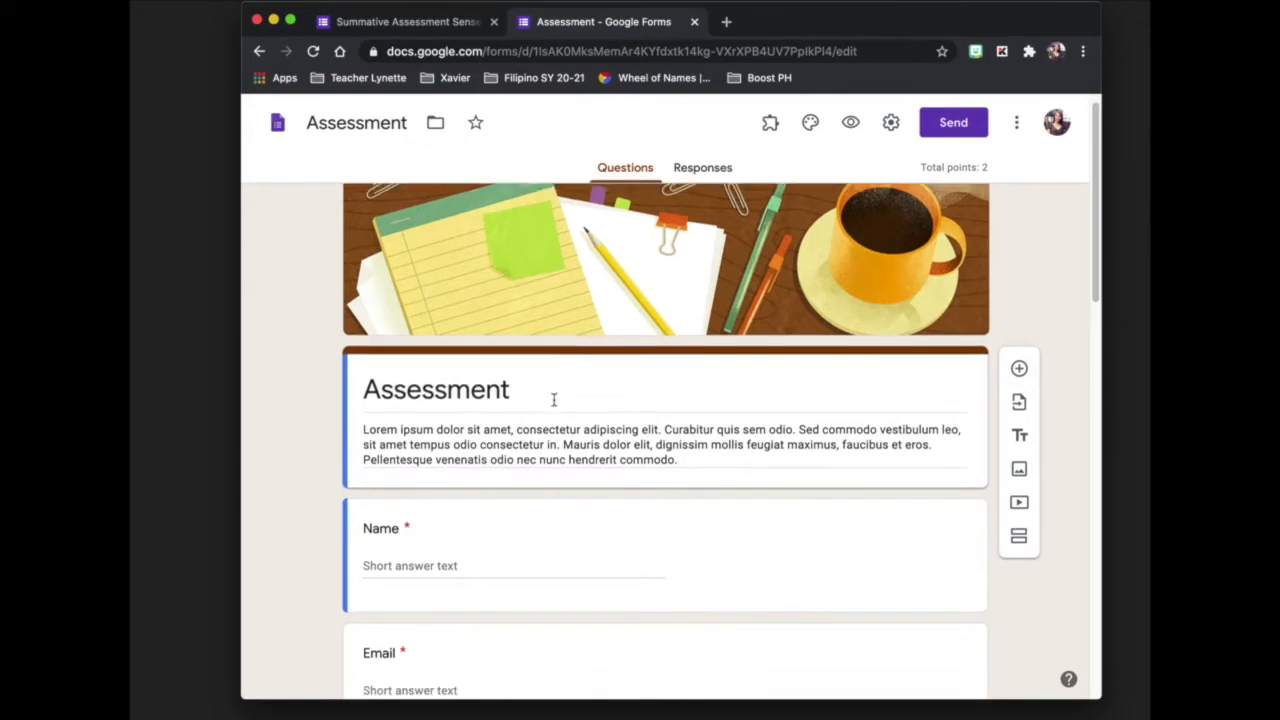
text(Summative Assessment 1 Sense Organs)
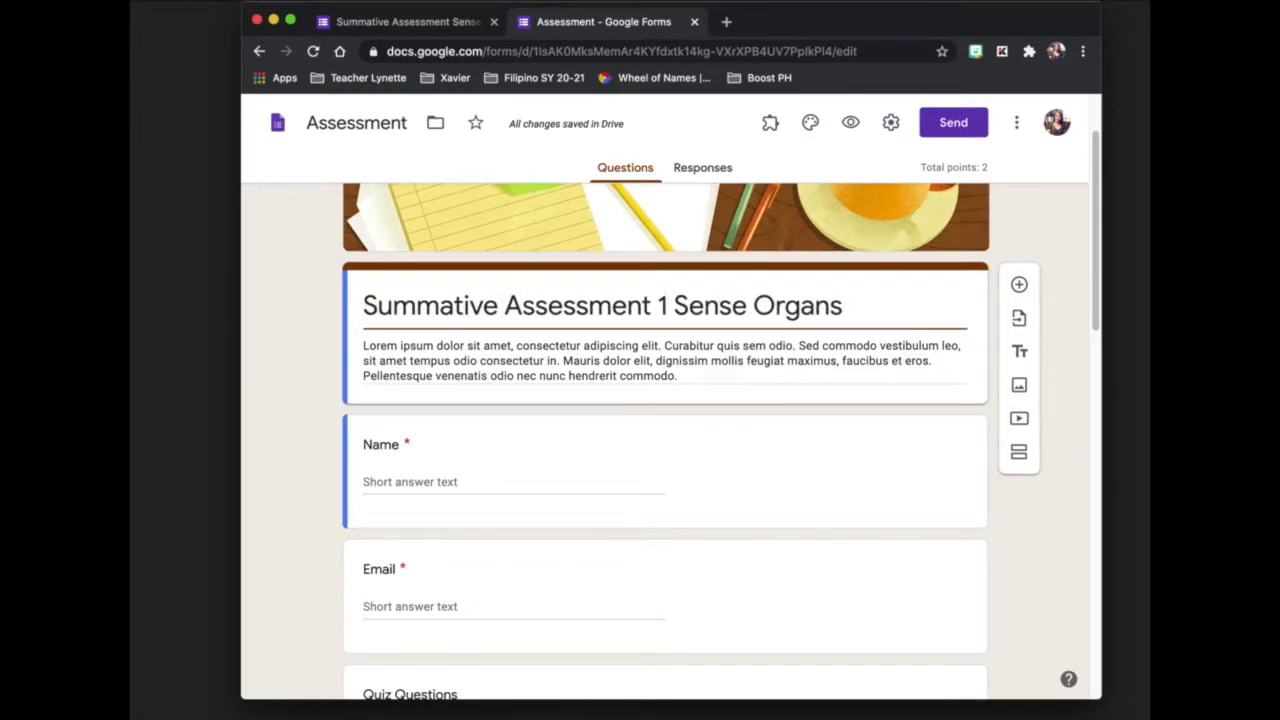
key(Tab)
text(First Trimester | SY 20-21)
key(Return)
text(Grade 2 Science)
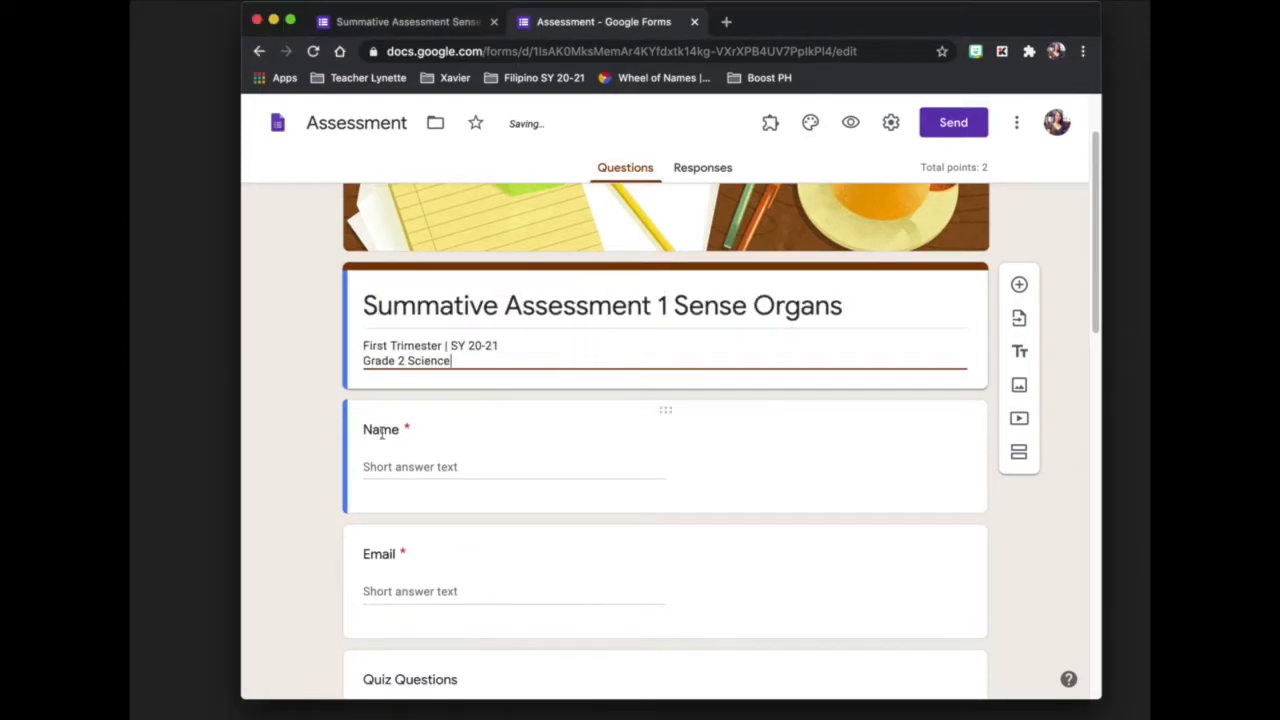
Rename the Name question to "CN FIRST NAME LAST NAME" and leave it as a required short answer.
scroll(519, 438, down, 1)
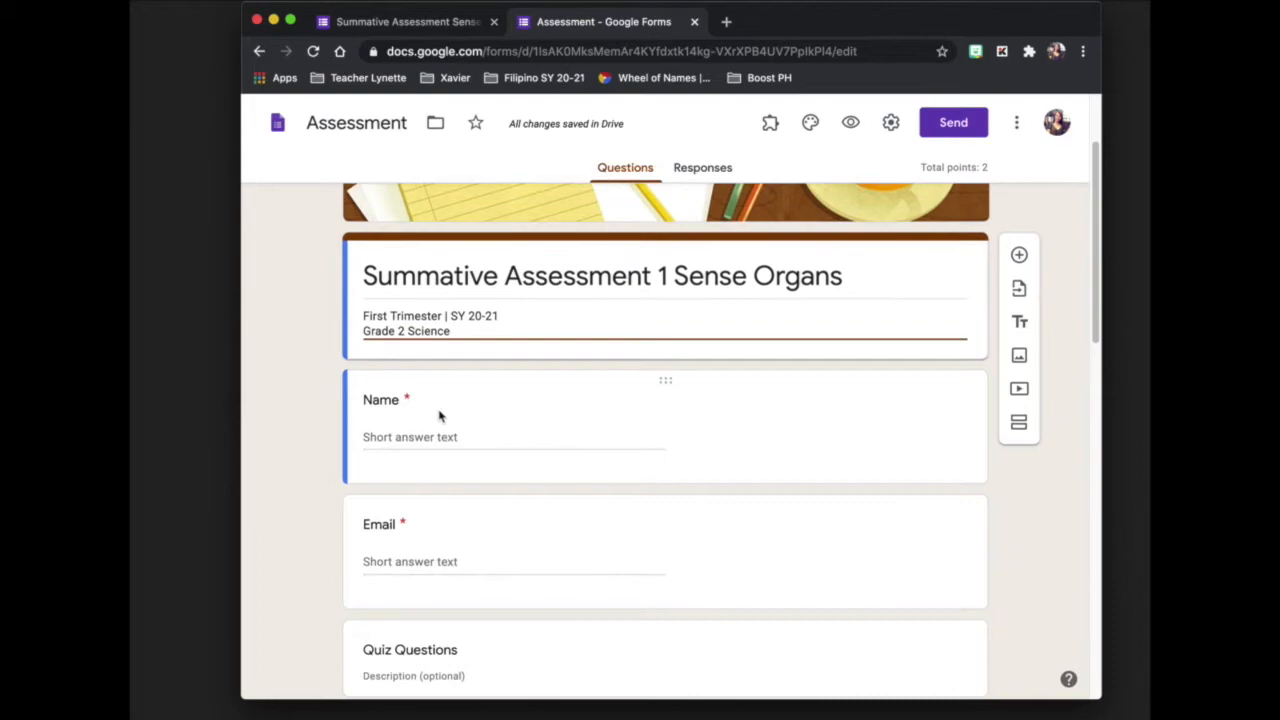
click(388, 403)
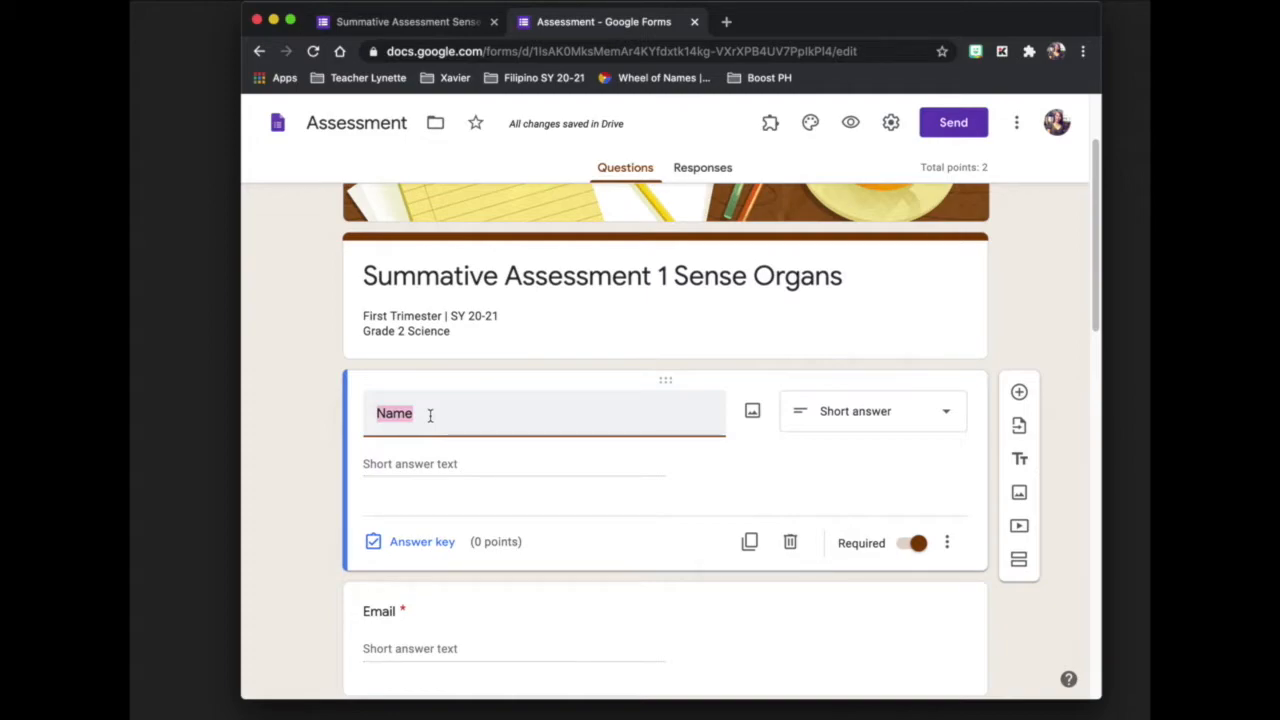
text(CN)
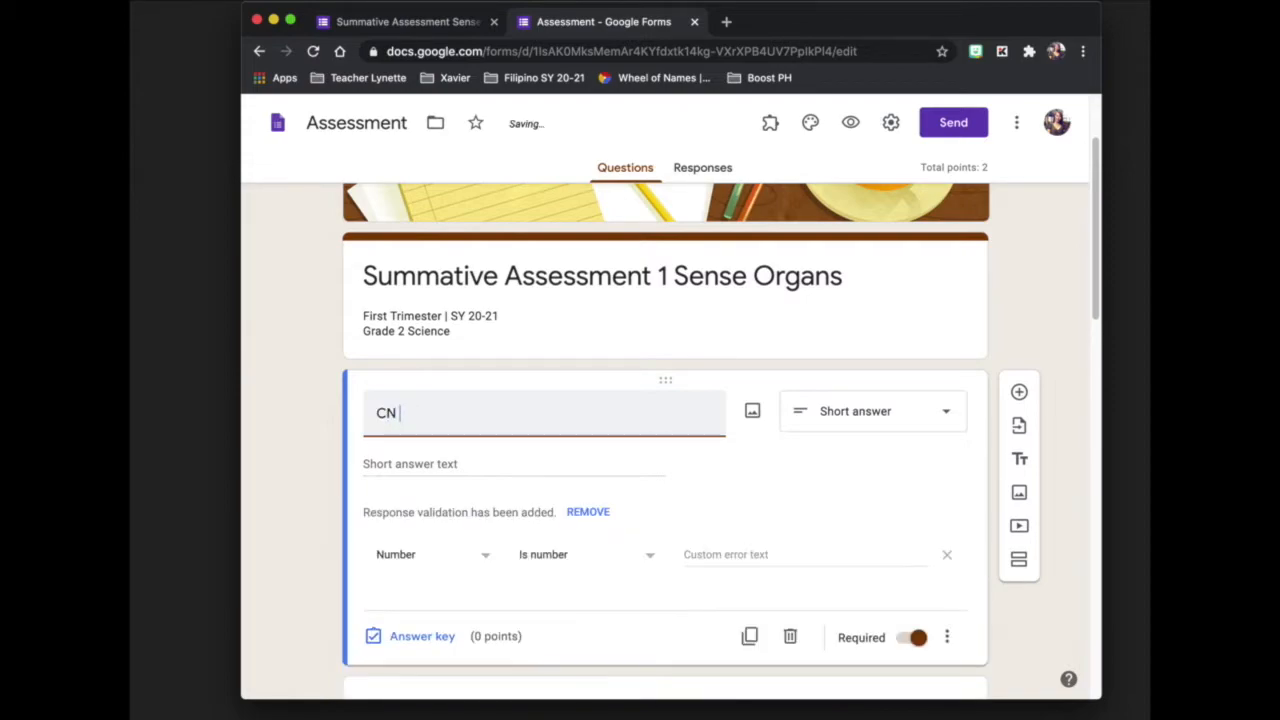
text( FIRST NAME LAST NAME)
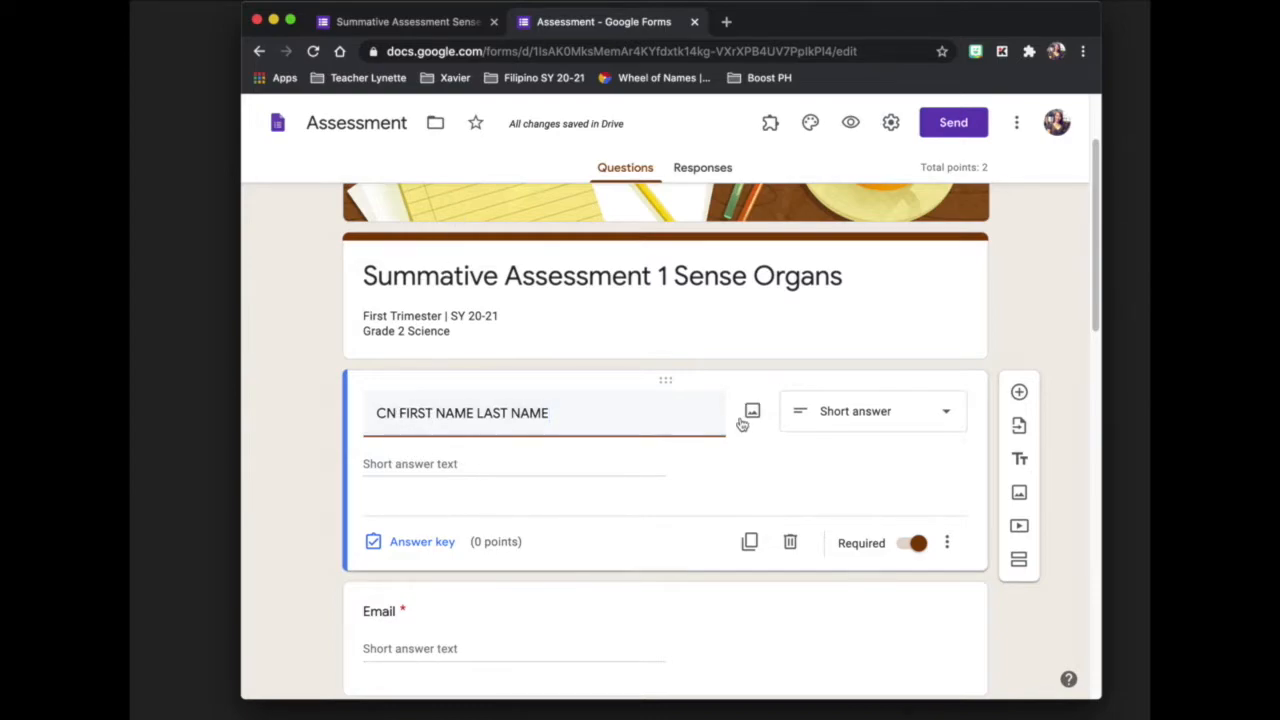
click(912, 554)
click(919, 554)
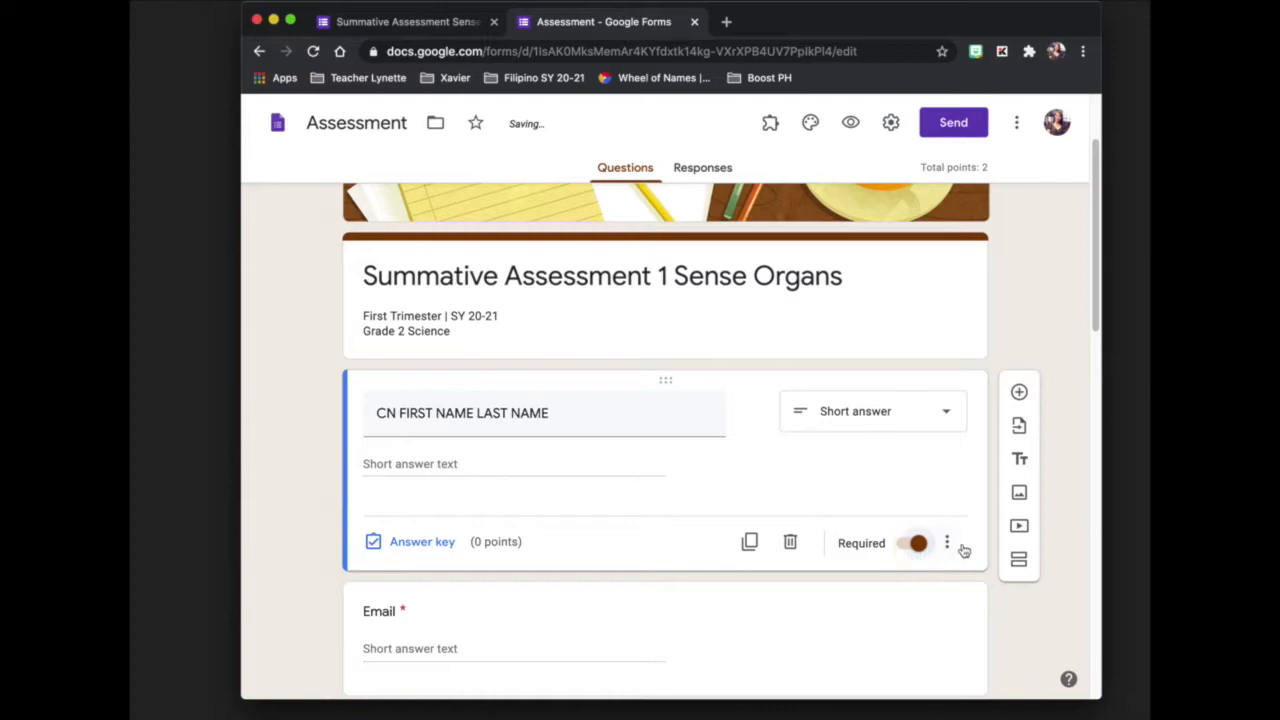
Rename the Email question to "SECTION" and change its answer type to Dropdown.
scroll(920, 537, down, 2)
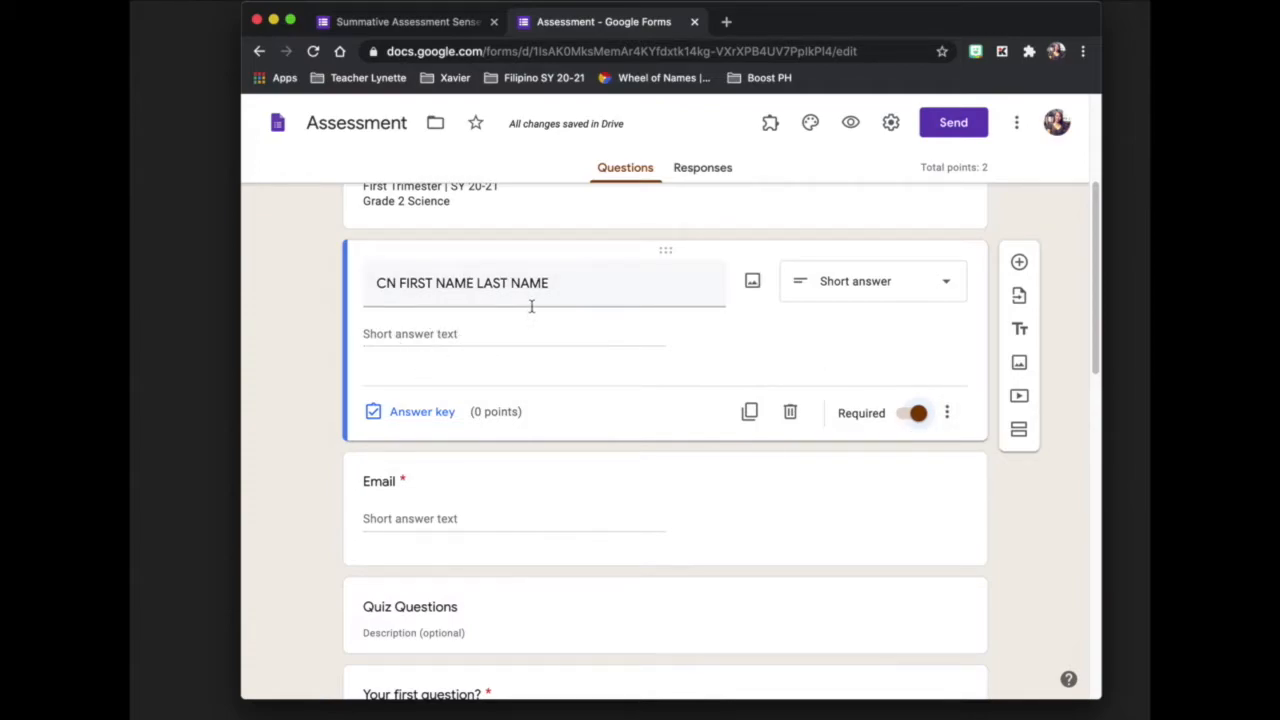
scroll(531, 306, down, 1)
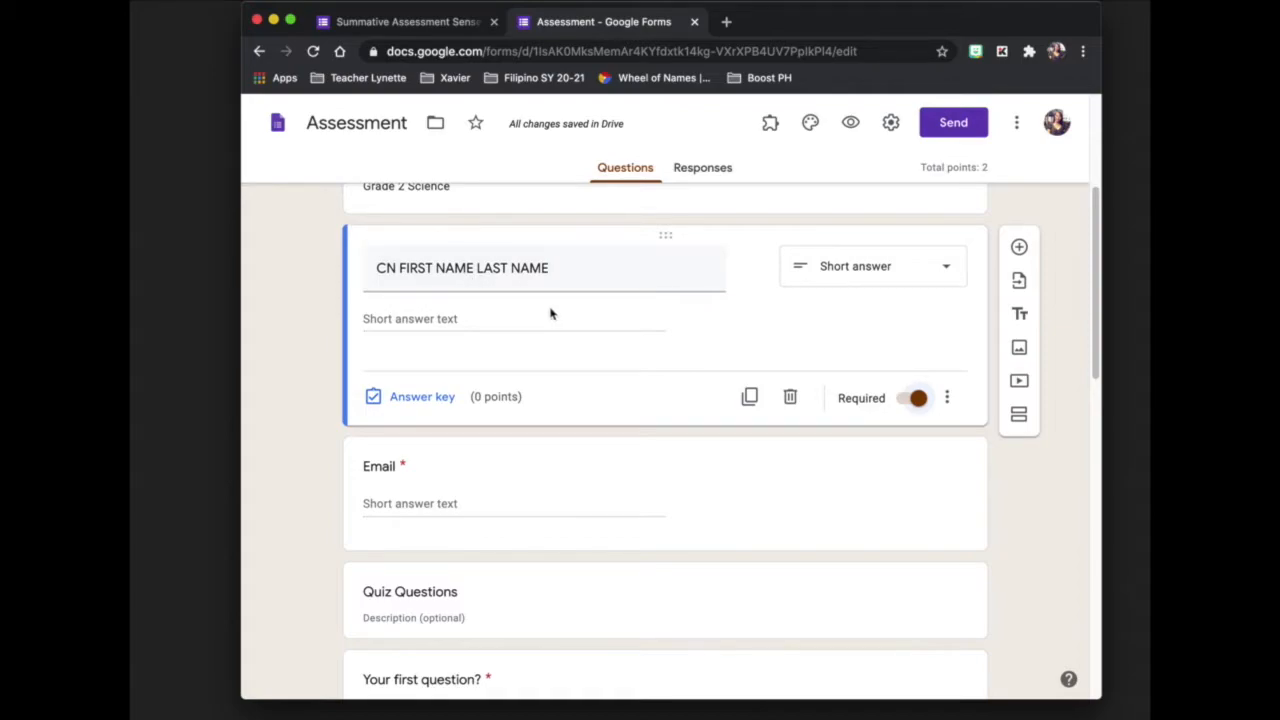
scroll(577, 397, down, 1)
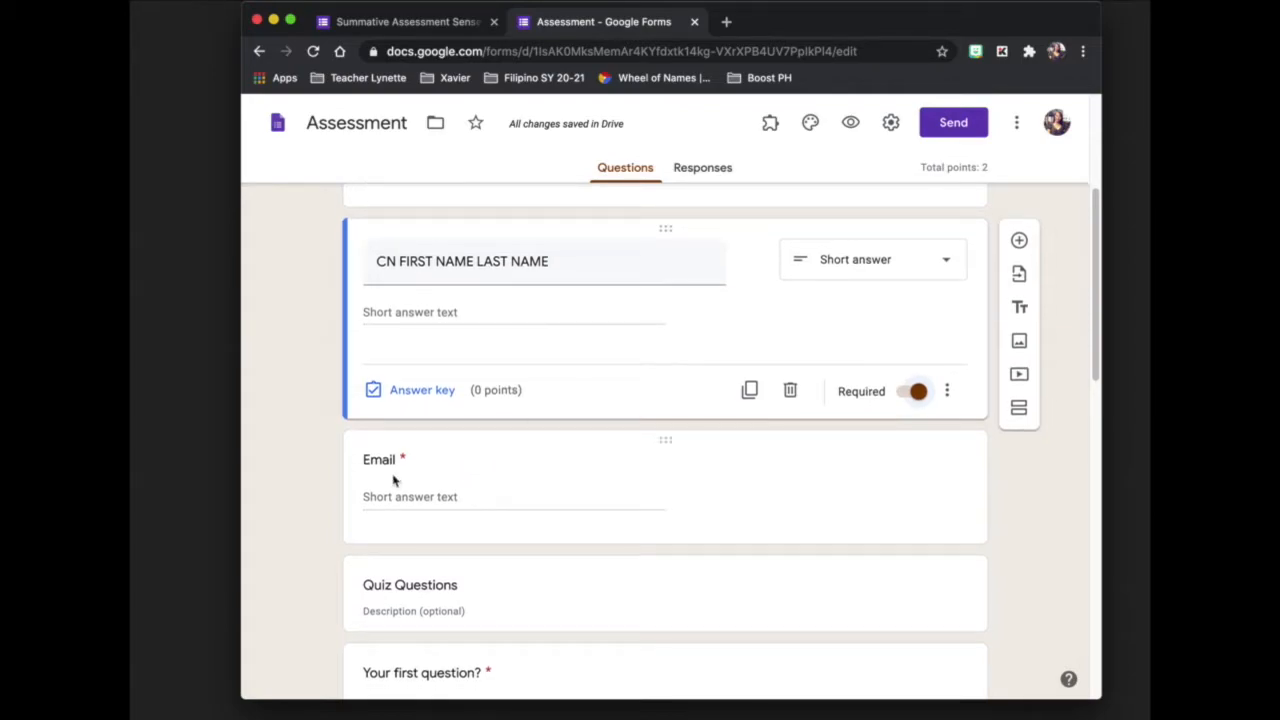
scroll(510, 395, down, 3)
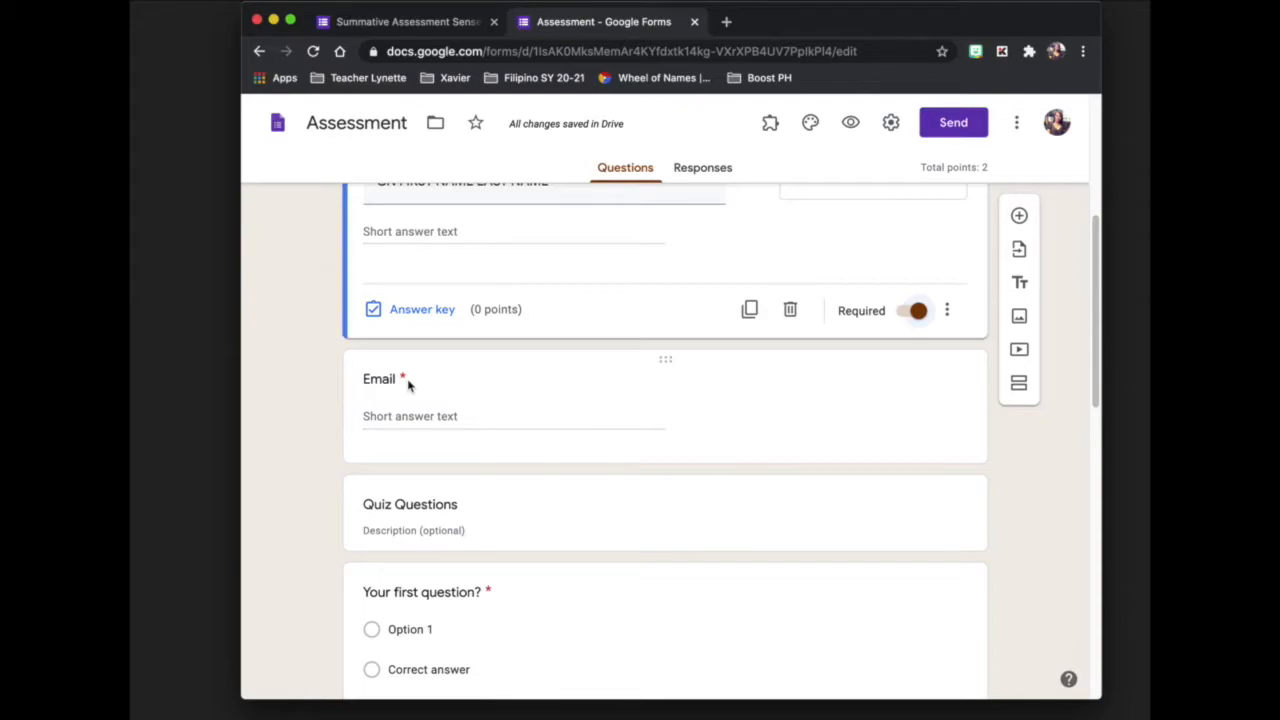
click(380, 378)
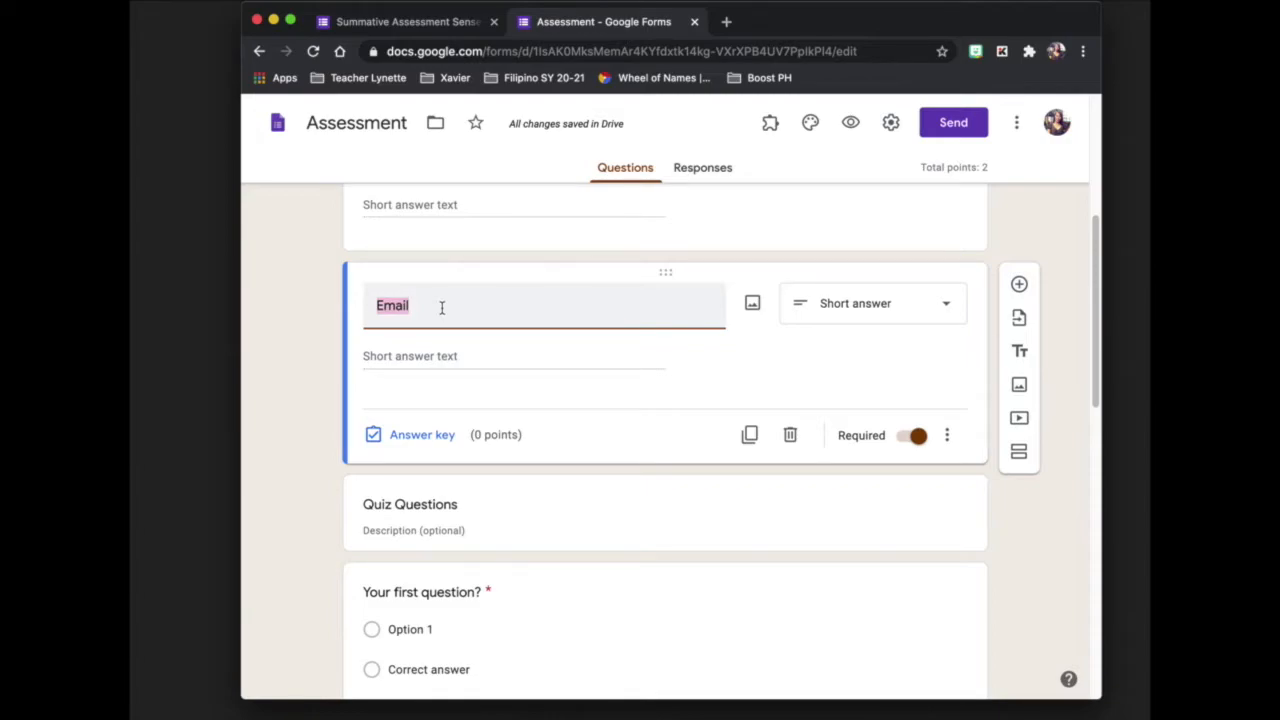
text(SECTION)
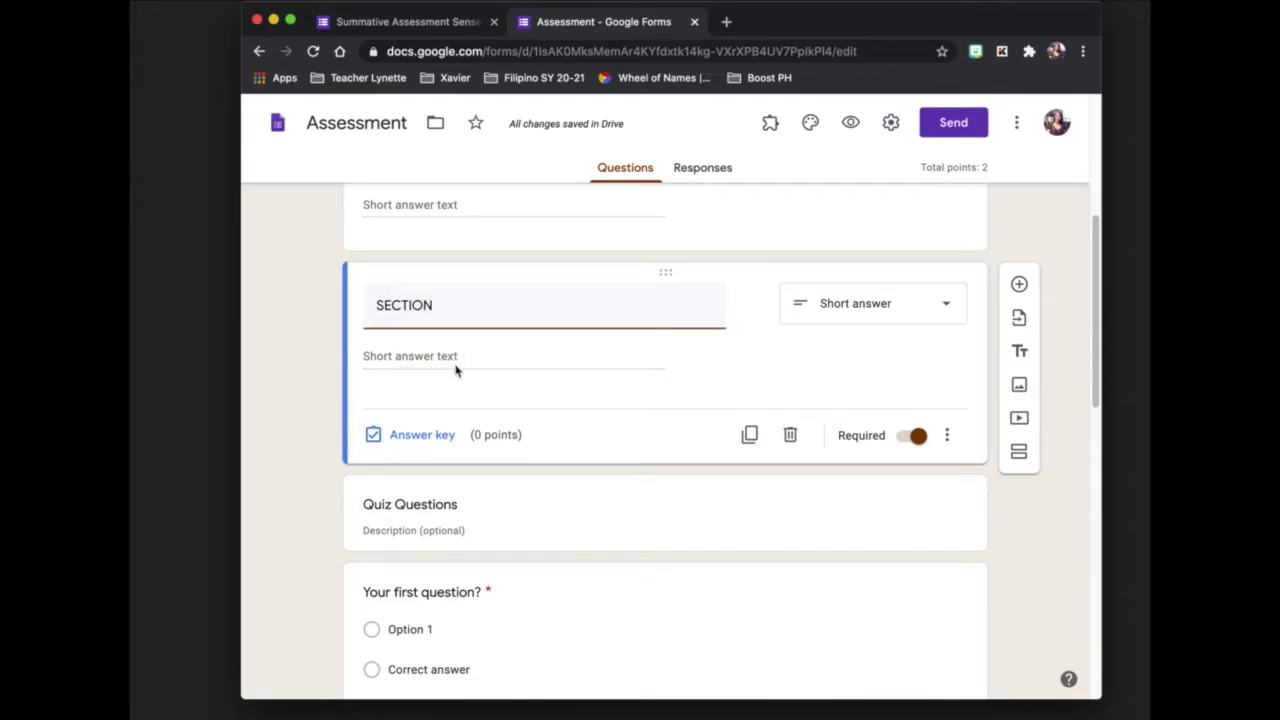
click(949, 312)
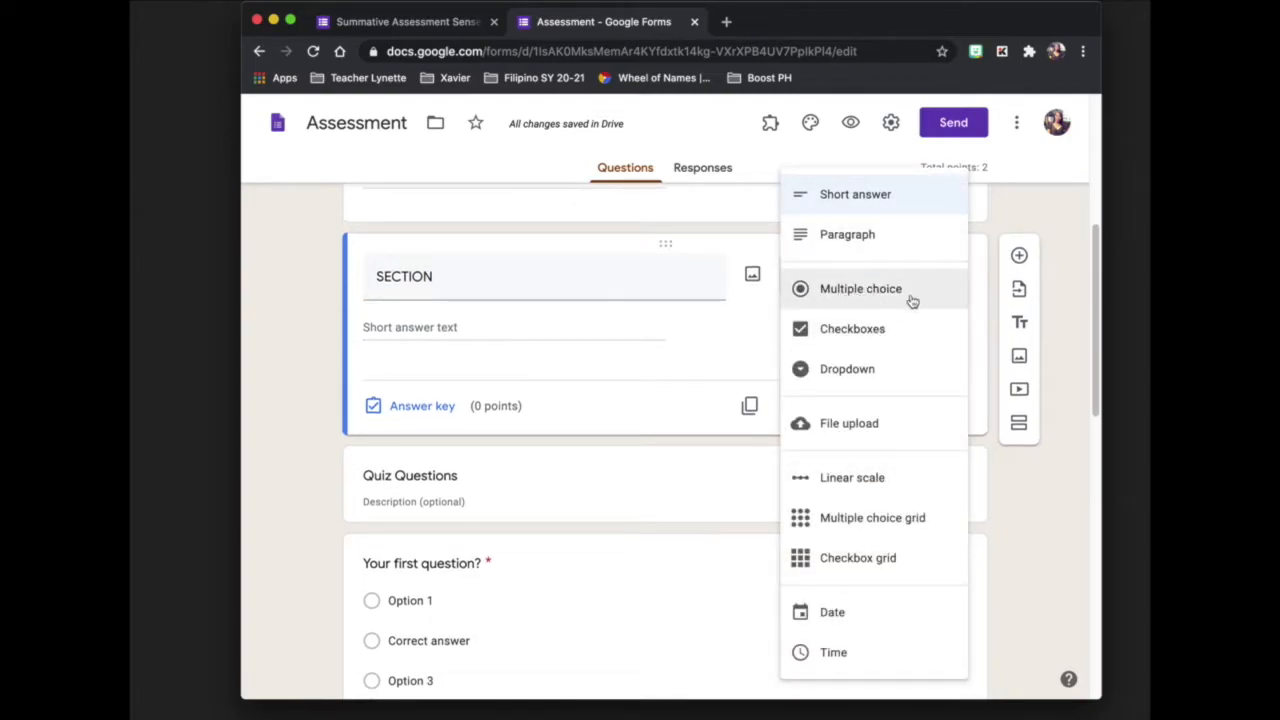
click(846, 378)
Fill the SECTION dropdown with the options 2A, 2B and 2C.
click(390, 328)
text(3)
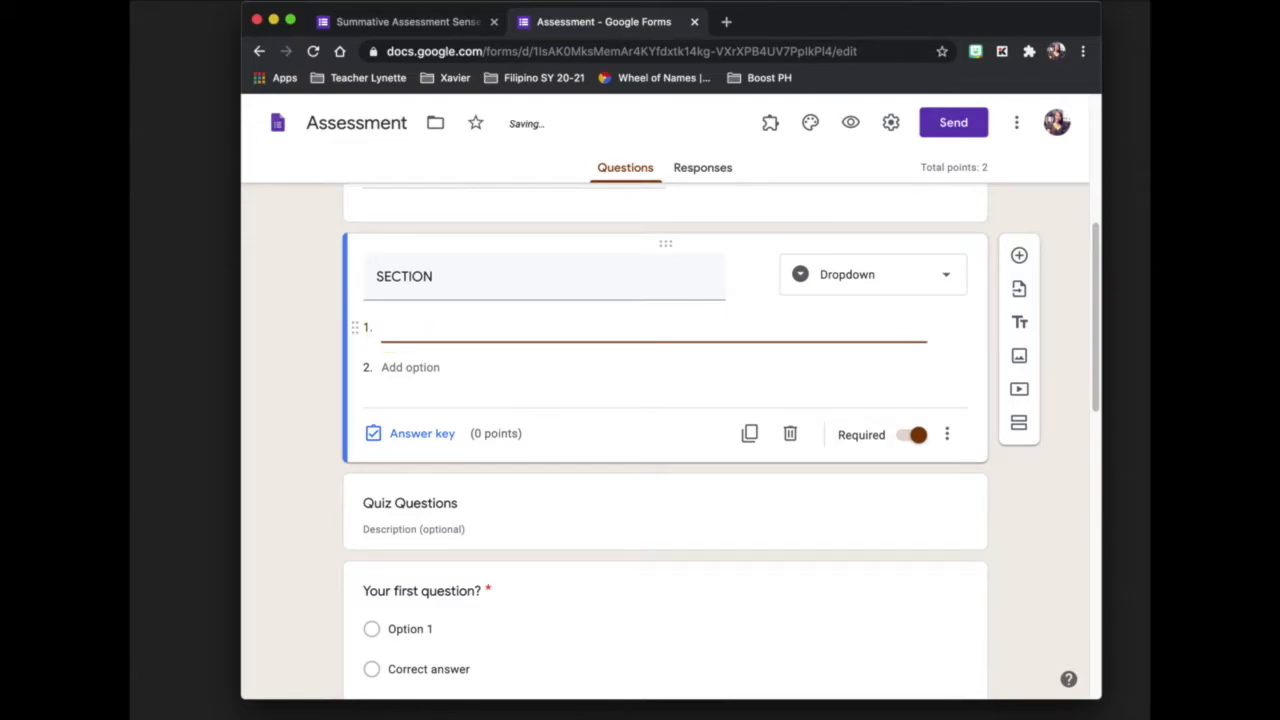
key(Return)
text(2B)
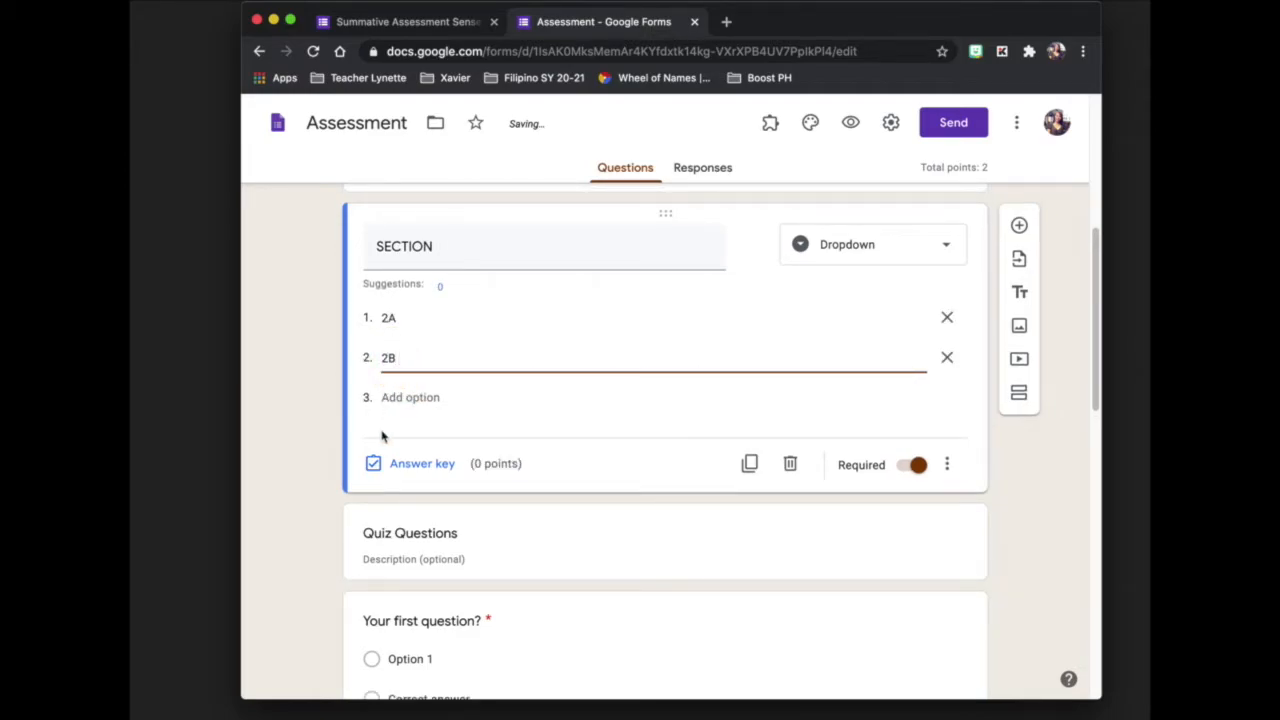
click(400, 397)
text(2C)
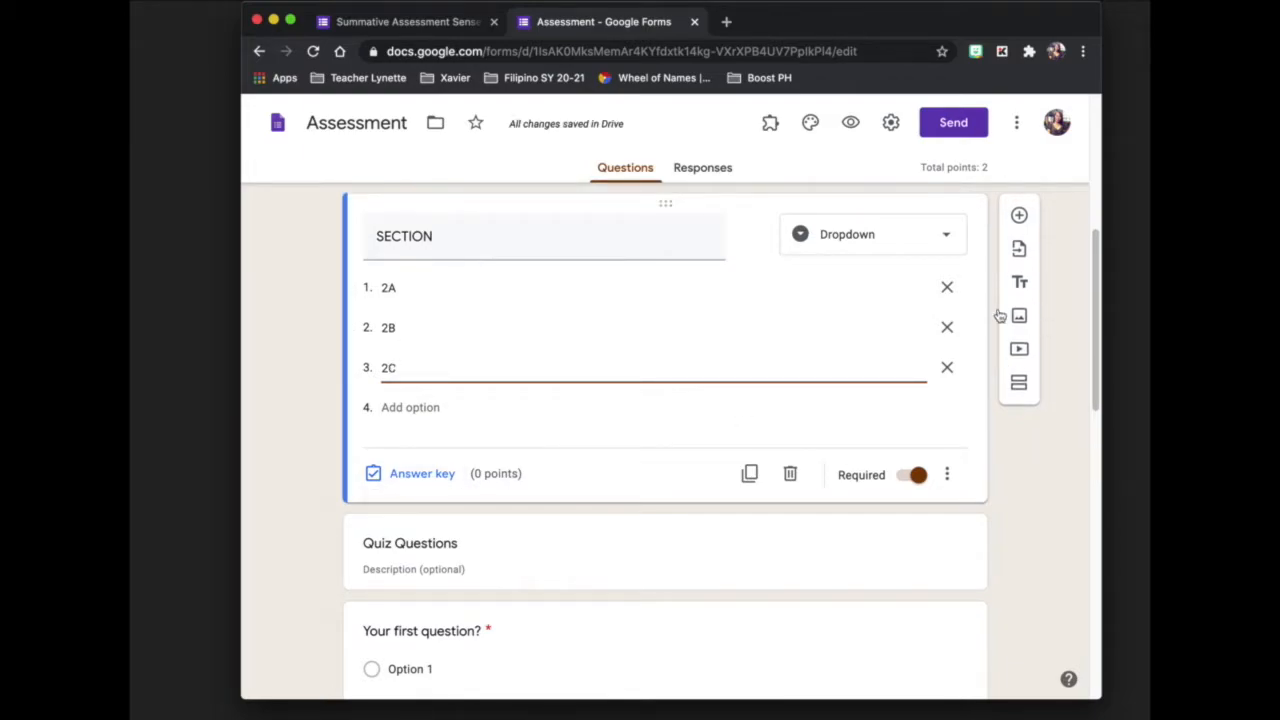
Open the theme customization options for the form.
scroll(914, 400, up, 2)
scroll(900, 410, down, 4)
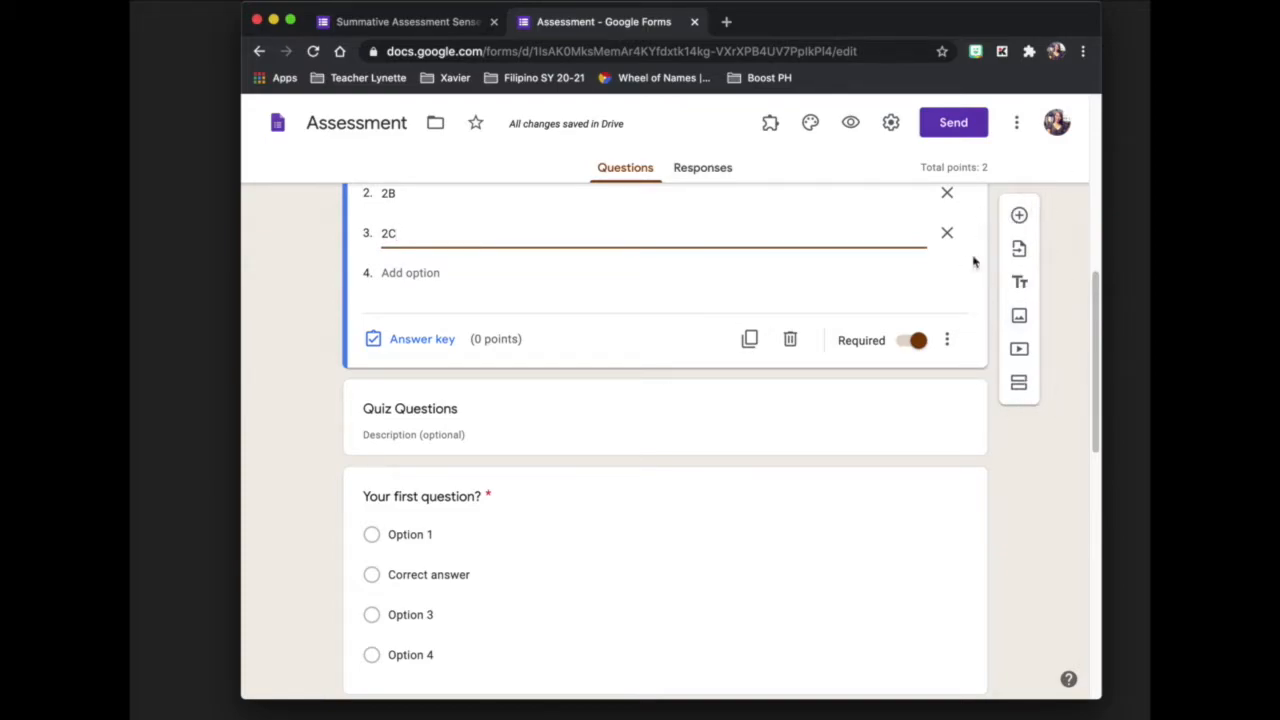
scroll(791, 378, down, 2)
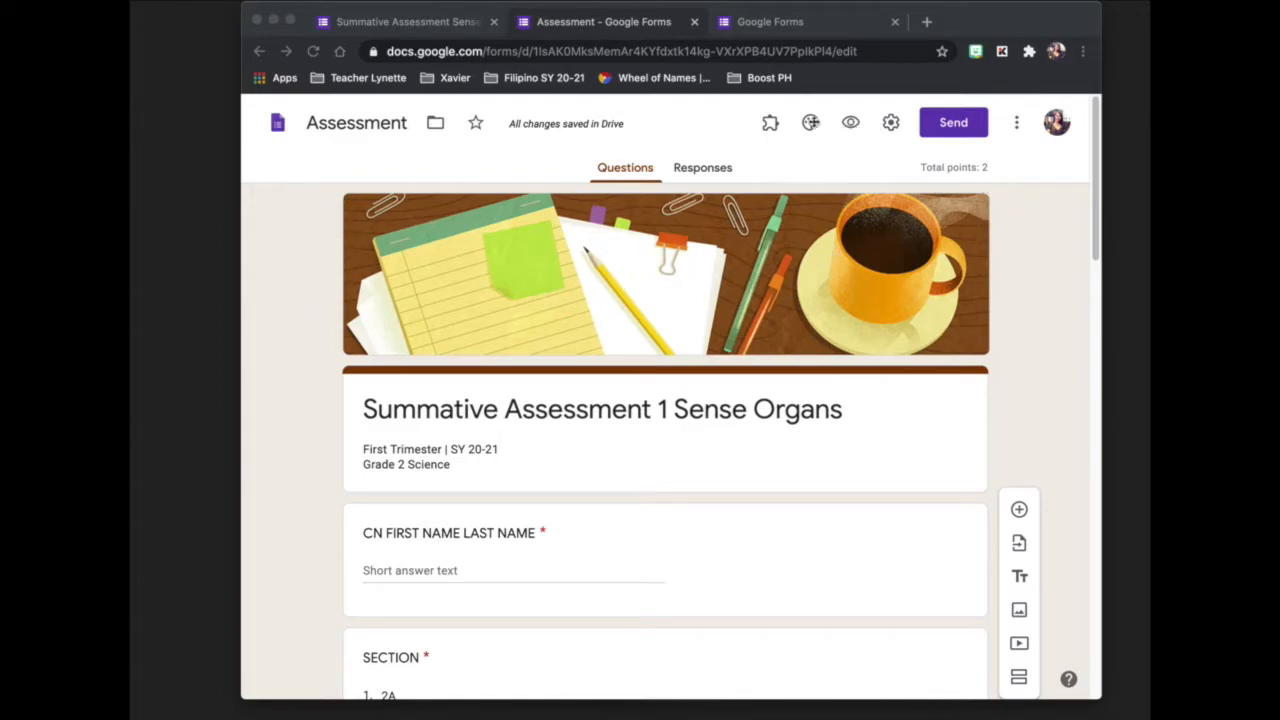
click(810, 123)
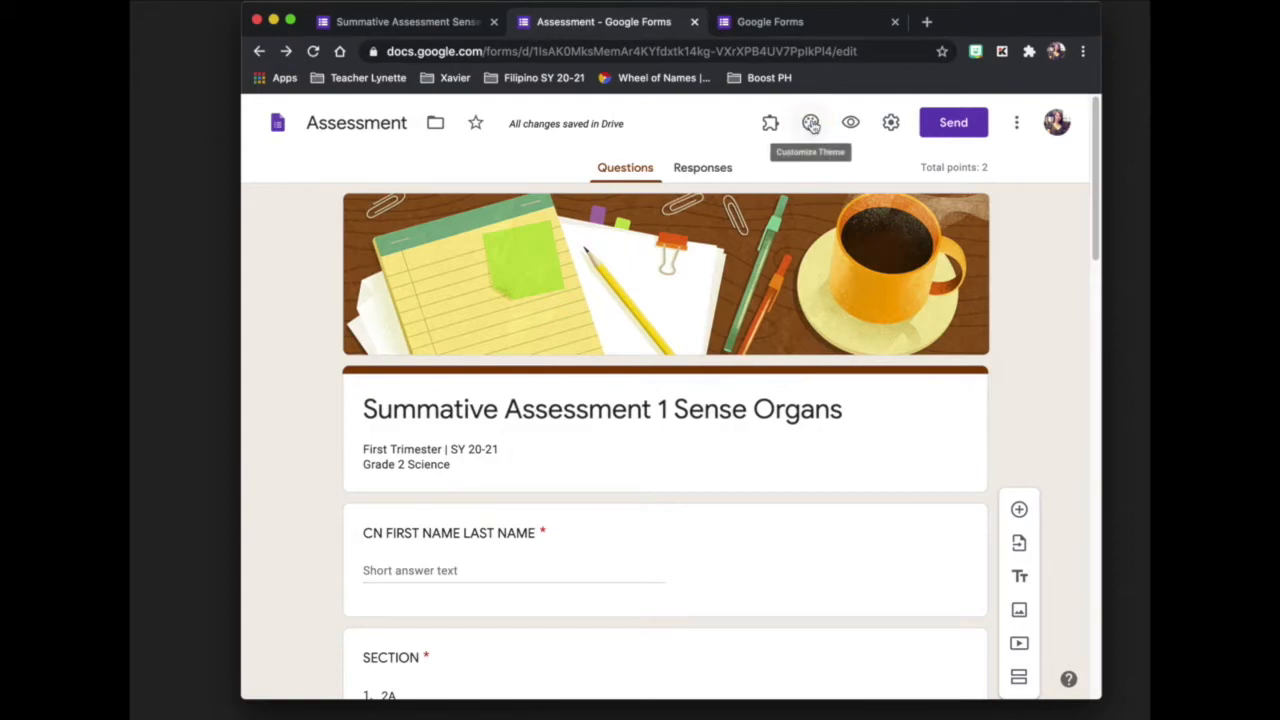
click(811, 124)
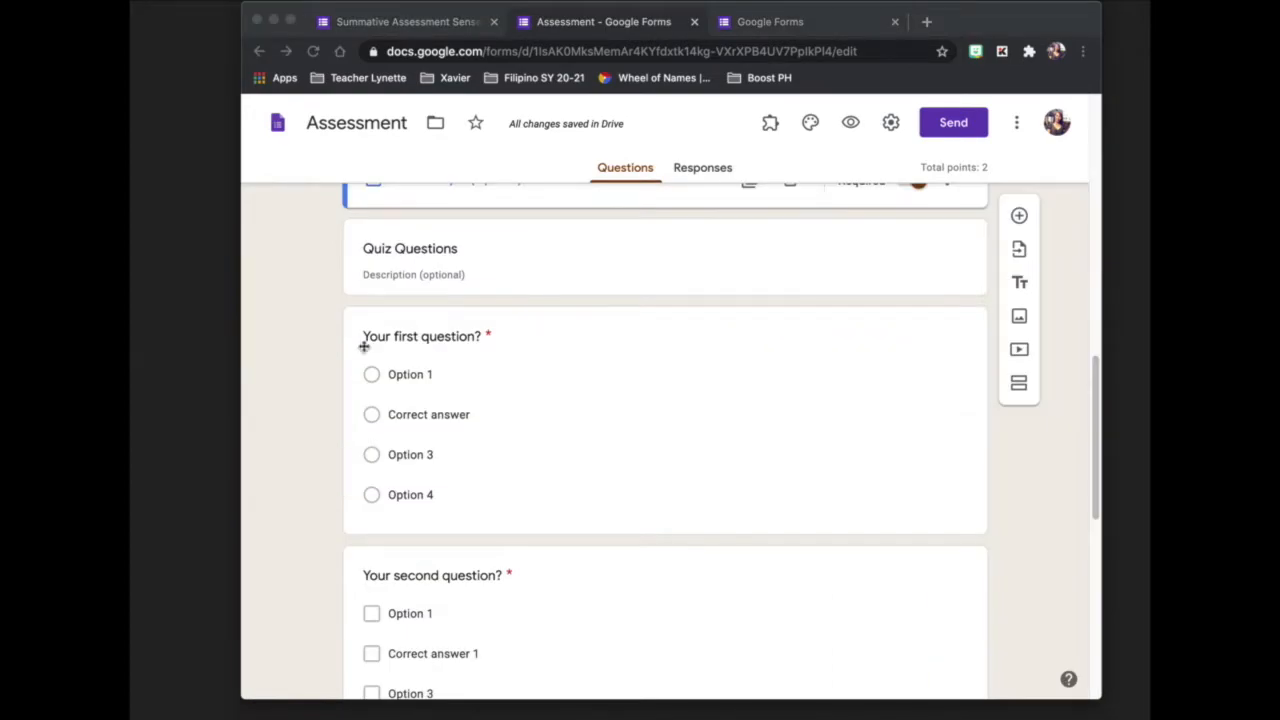
Add a title block "I. Multiple Choice" with "Directions: Read the questions carefully. Click on the button for the BEST answer." and delete the Quiz Questions block.
scroll(420, 346, up, 2)
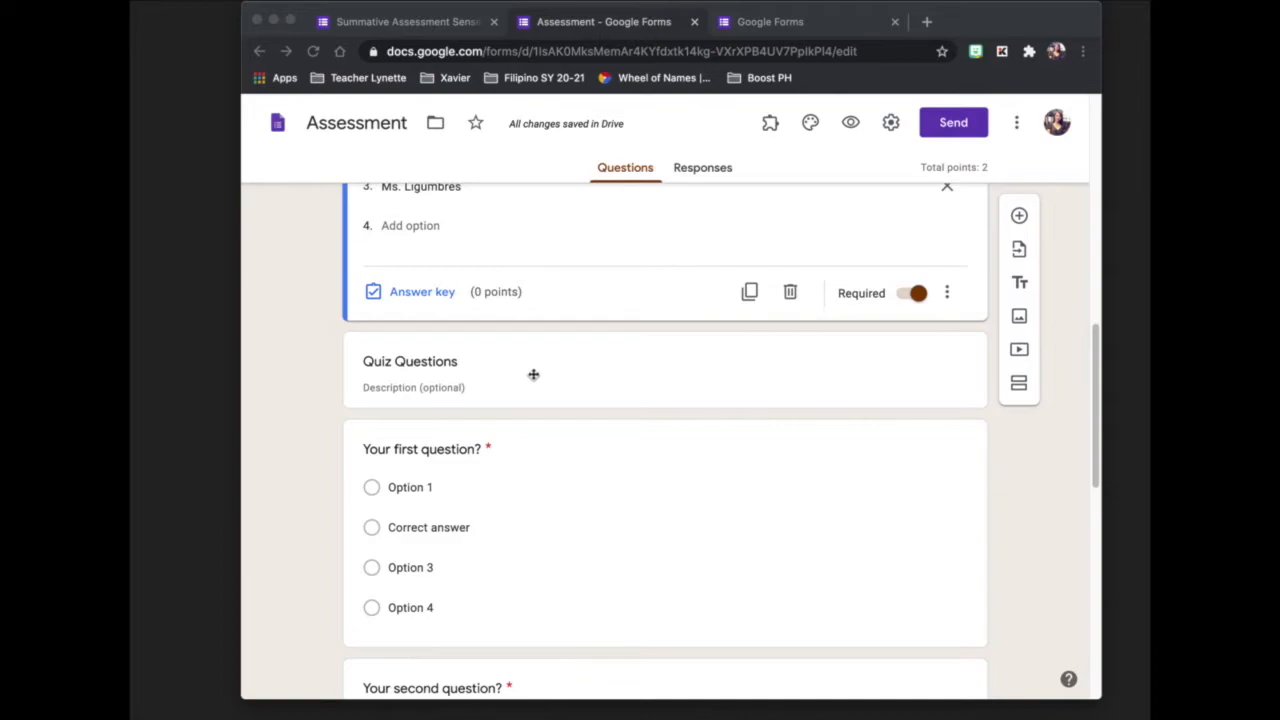
click(1019, 283)
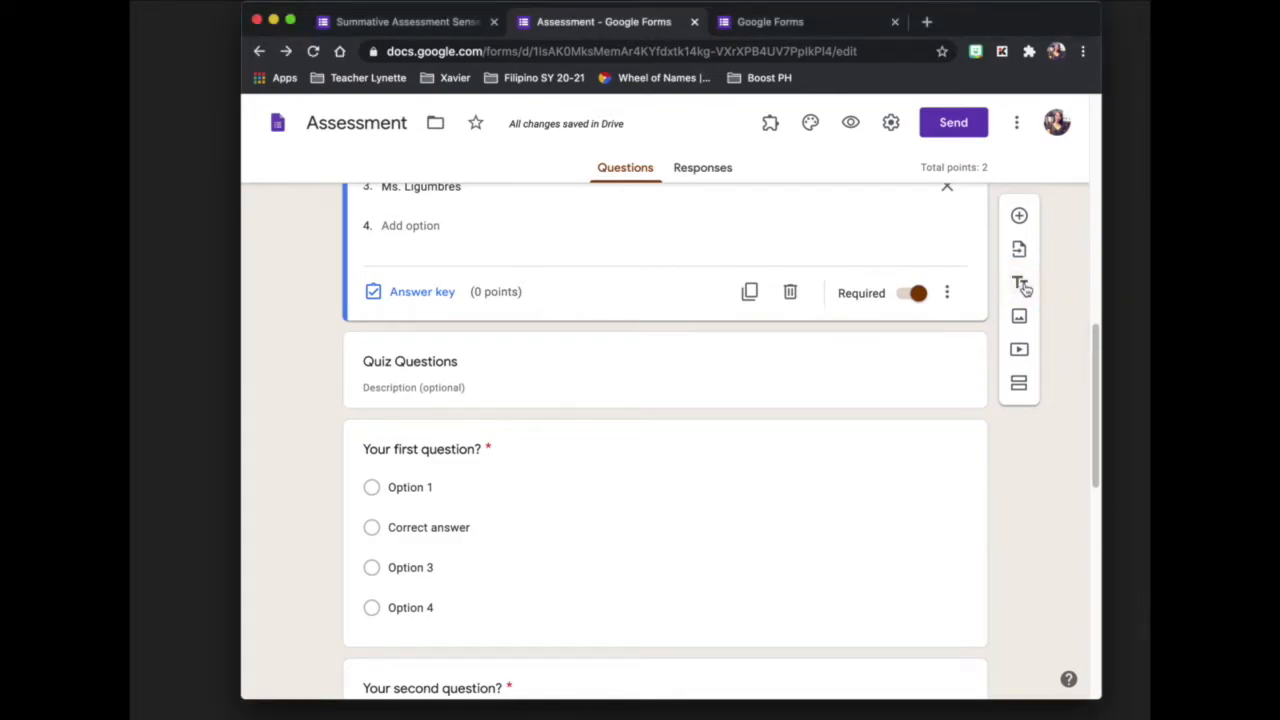
click(1021, 290)
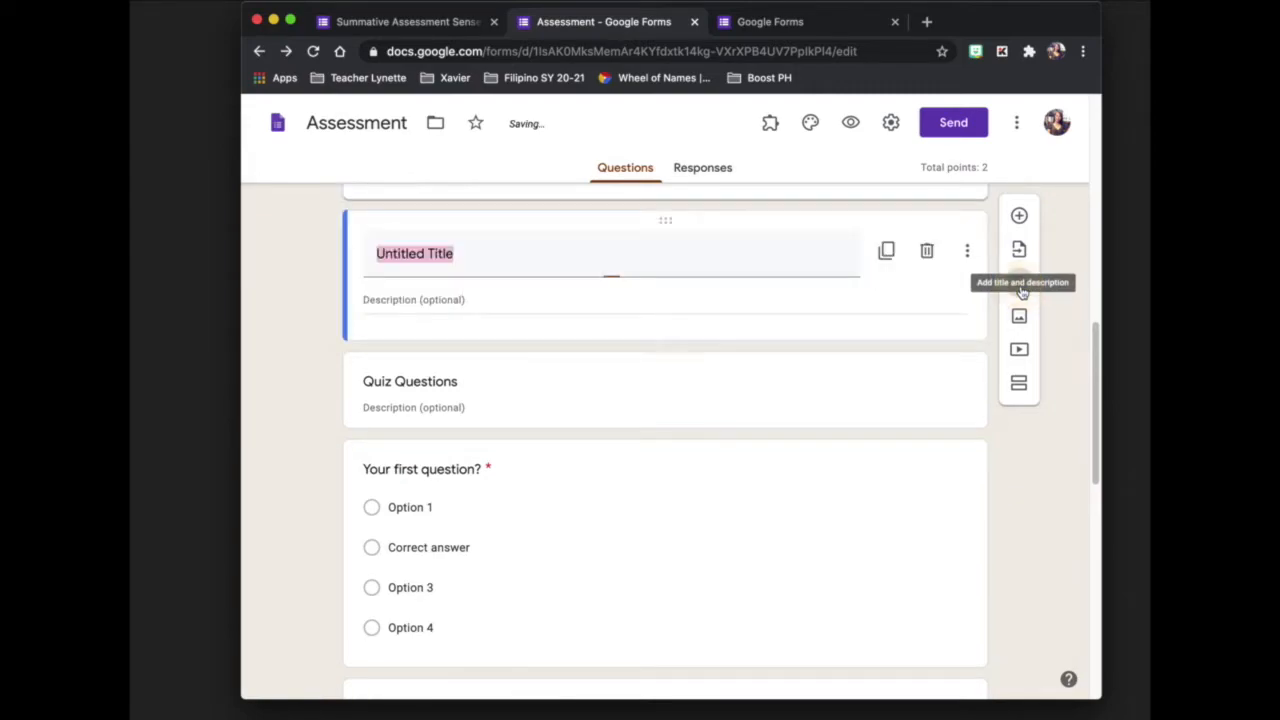
text(I. Multiple Choice)
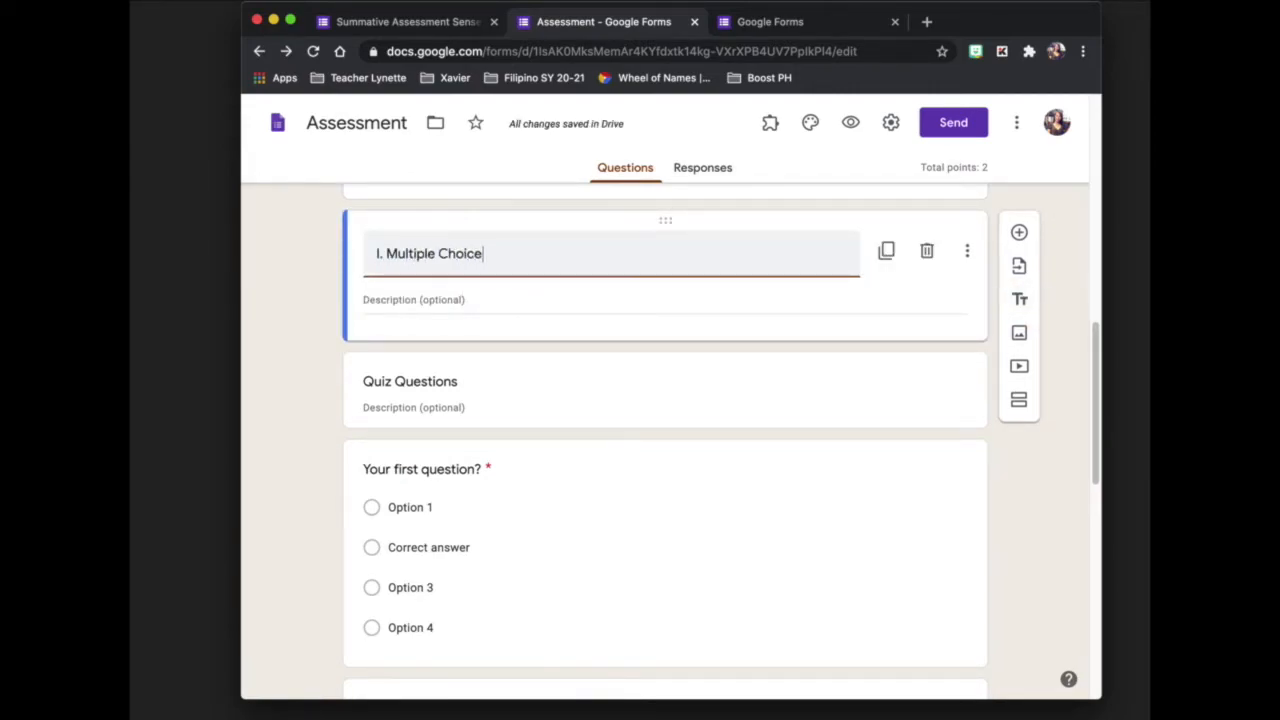
click(397, 299)
text(Directions: Read the questions carefully. Click on the button for the BEST answer.)
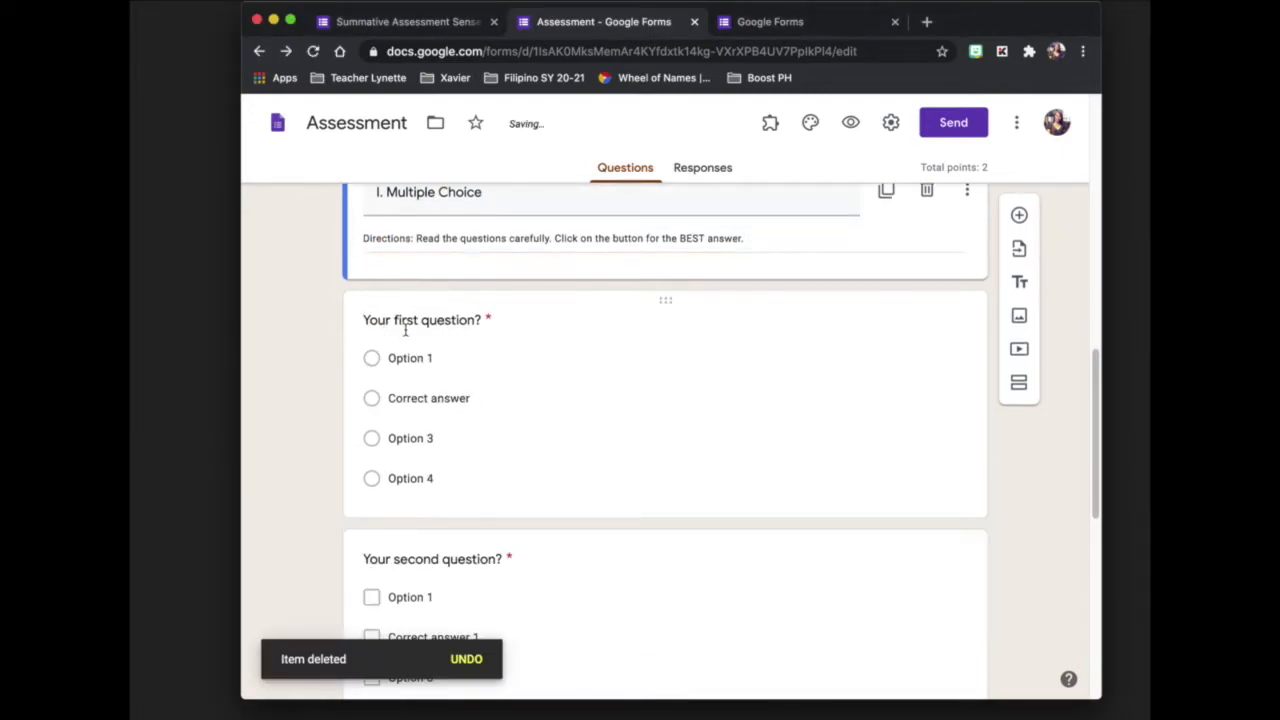
Replace the first question with "1. Which sense organ helps us to tell if something has an unpleasant scent?" and options Nose, Eyes, Ears and Skin.
click(406, 329)
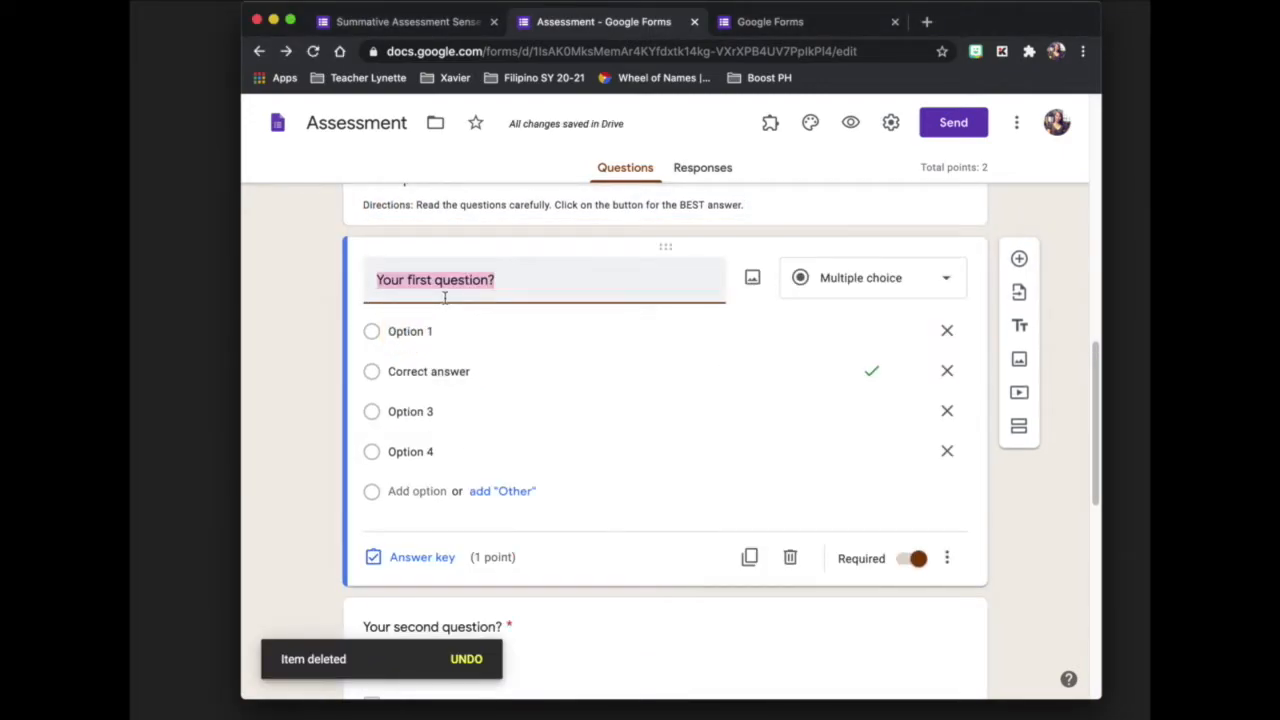
text(1. Which sense organ helps us to tell if something has an unpleasant scent?)
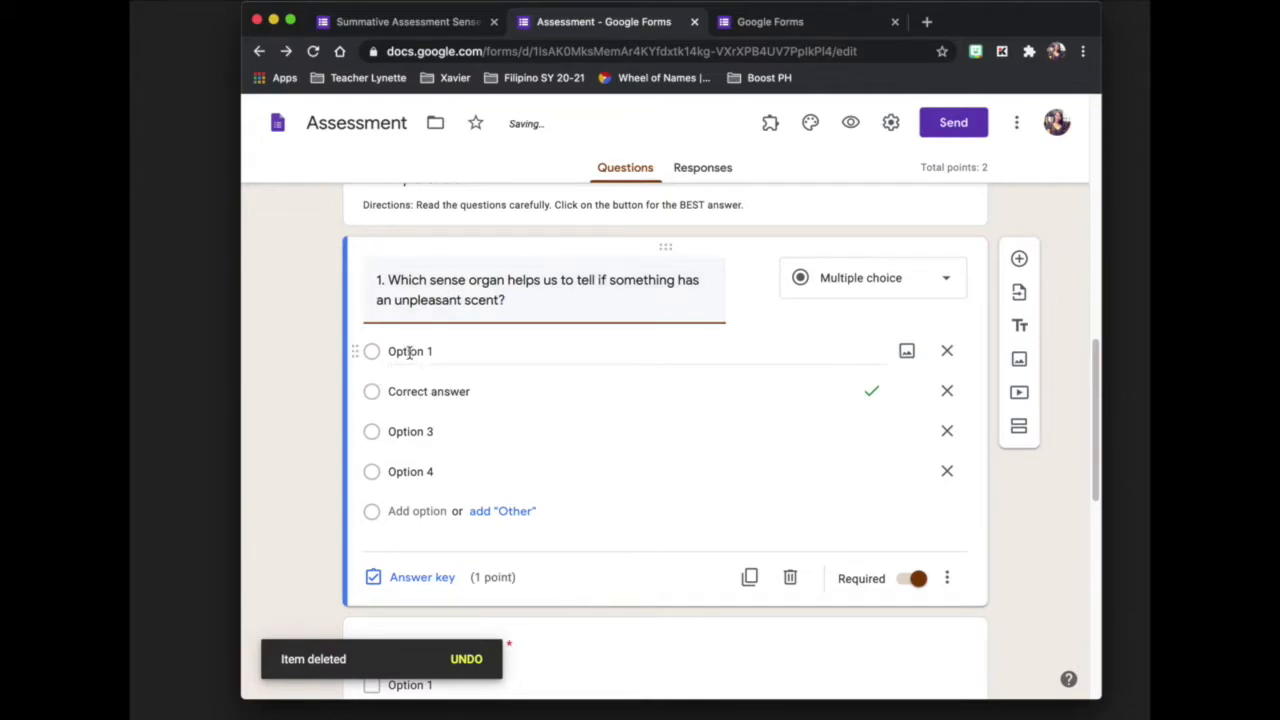
click(409, 352)
text(Nose)
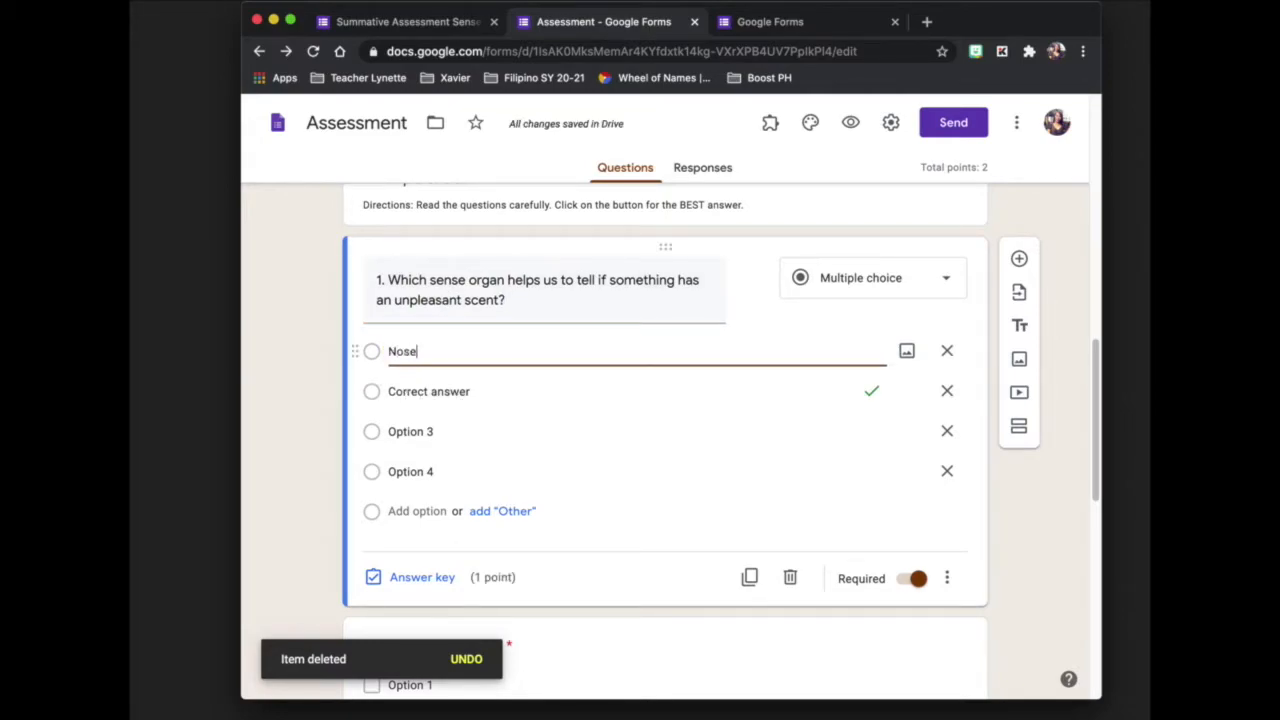
click(409, 393)
text(Eyes)
click(408, 433)
text(Ears)
click(404, 475)
text(Skin)
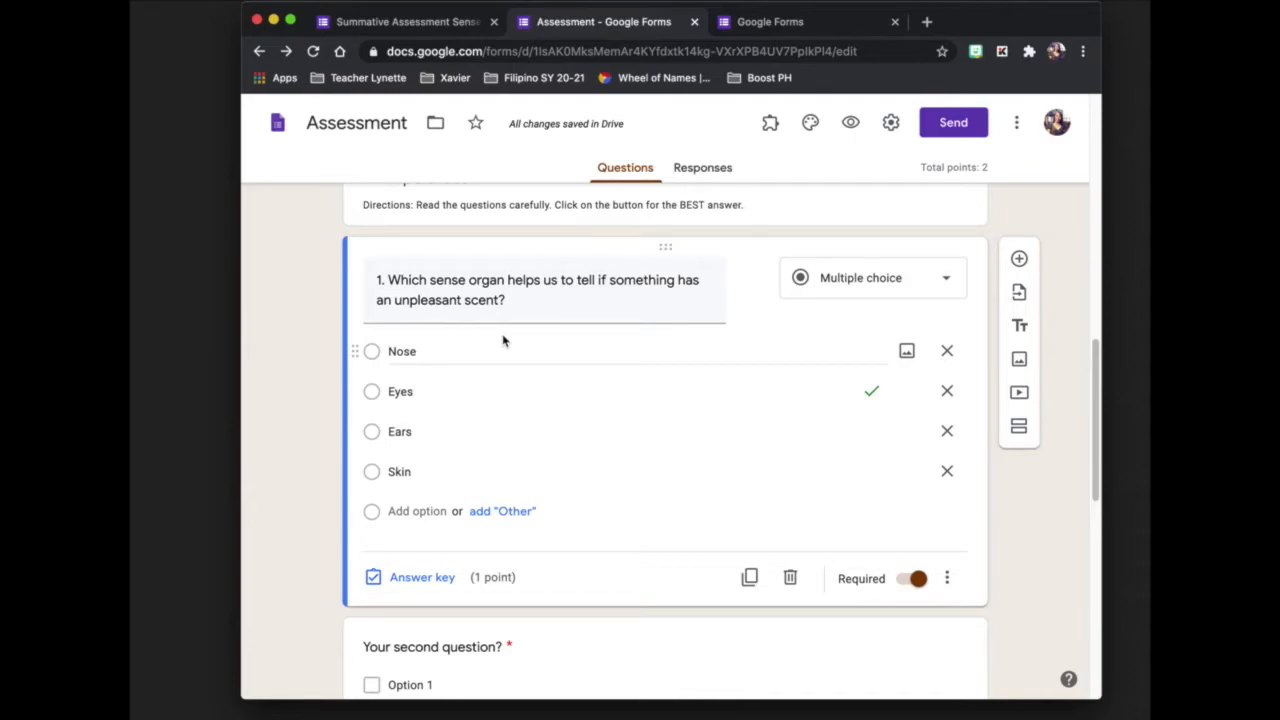
In the first question's answer key, mark only Nose as correct, worth 1 point.
click(412, 581)
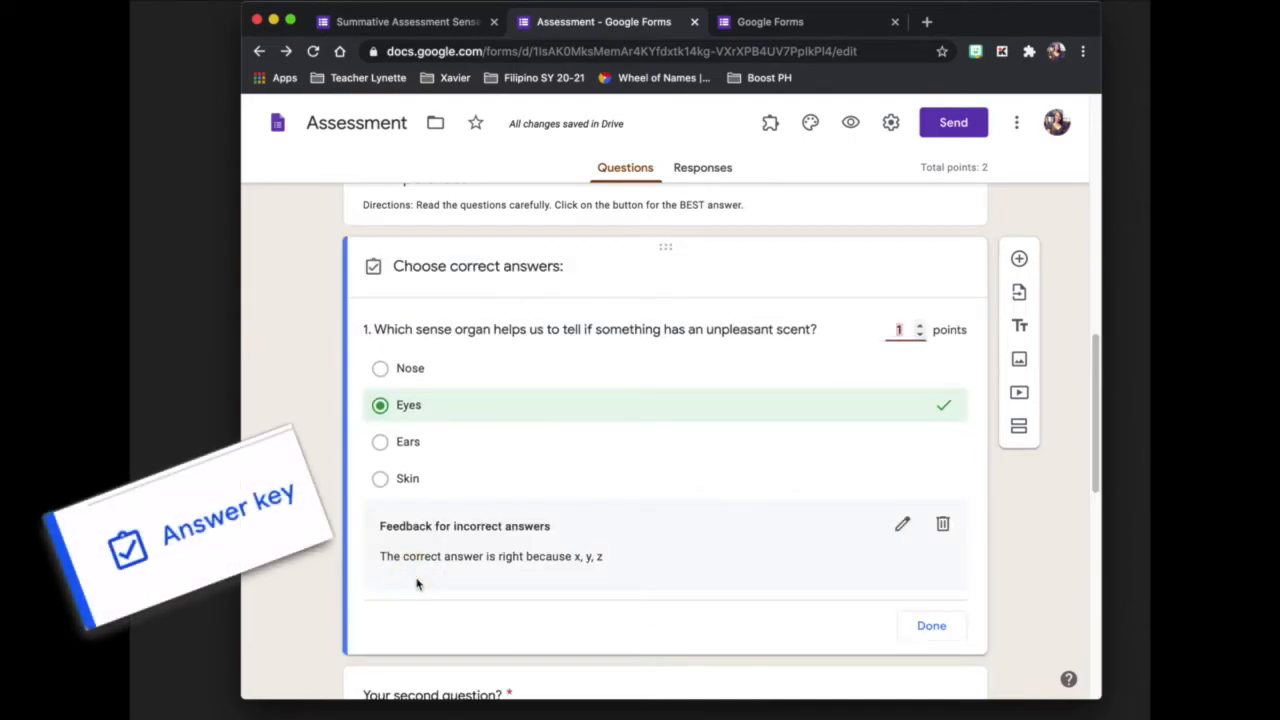
click(940, 369)
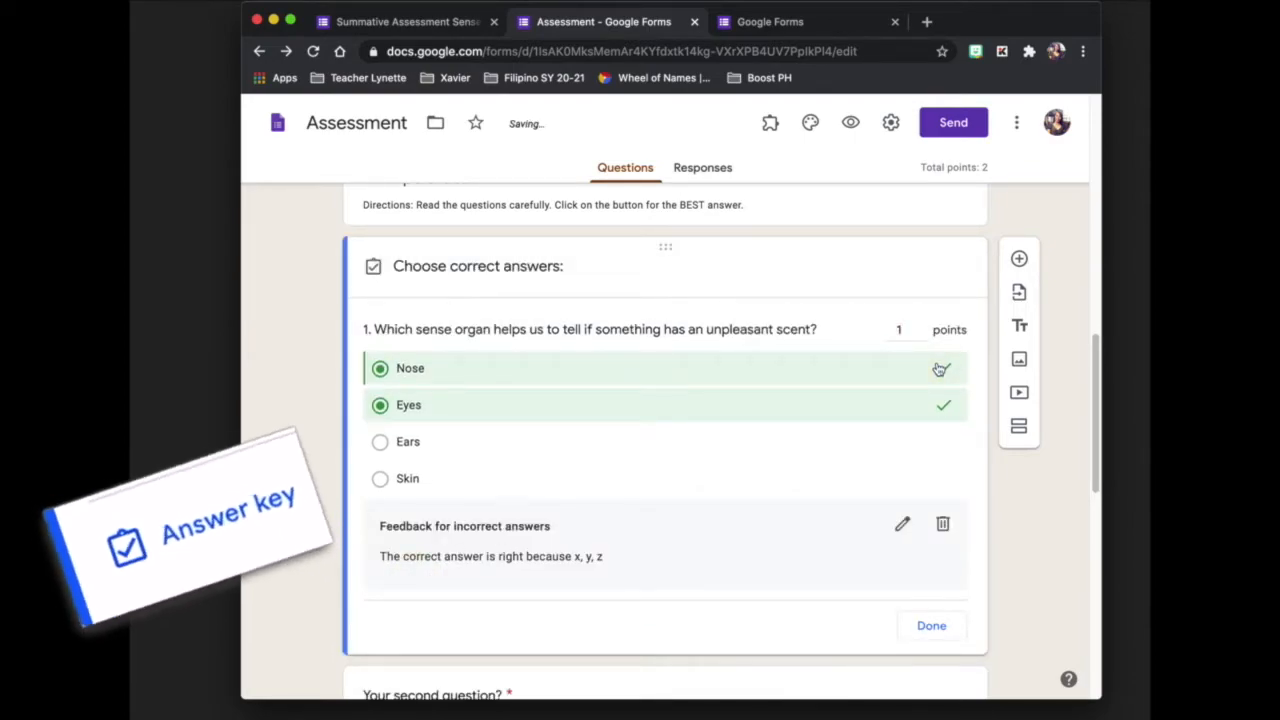
click(944, 406)
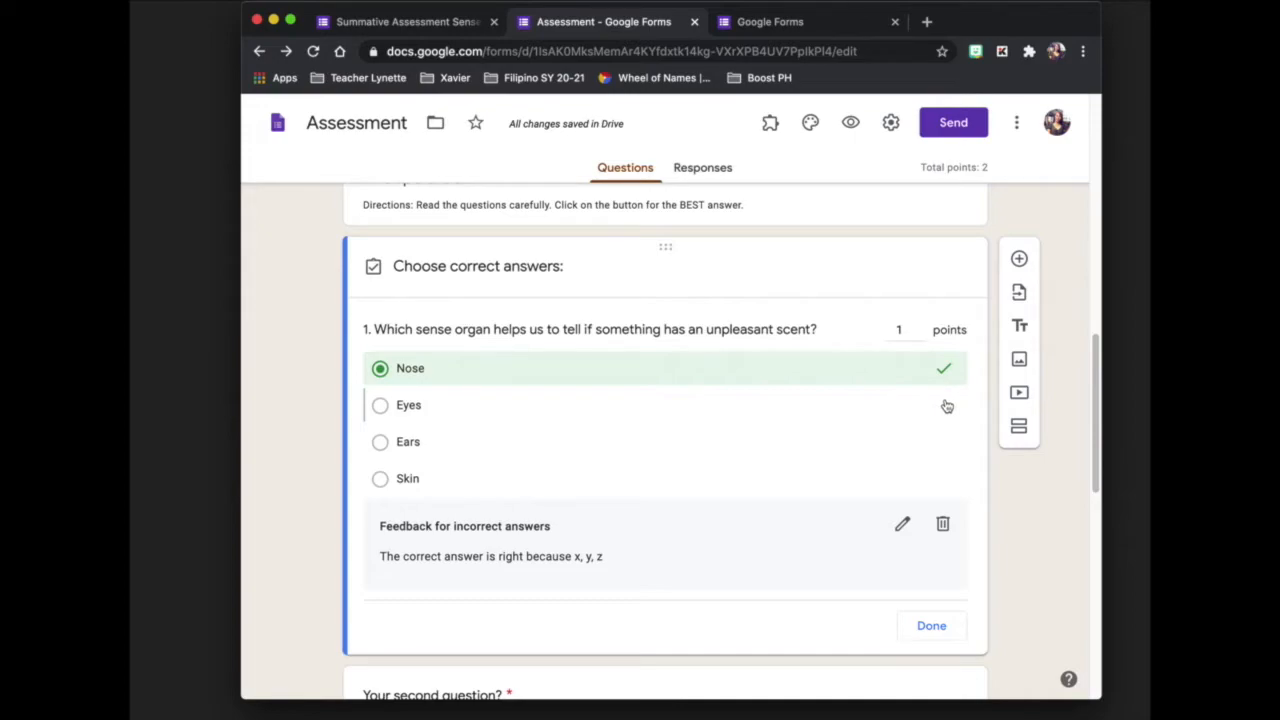
click(946, 405)
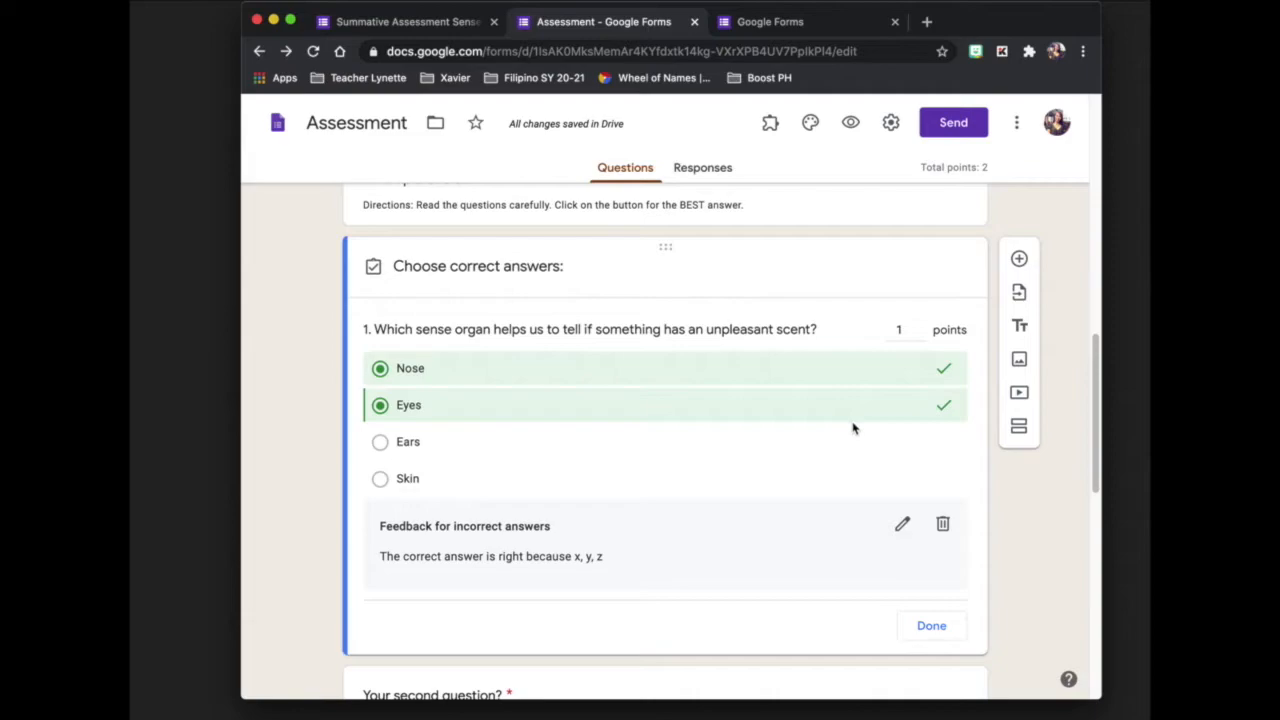
click(946, 410)
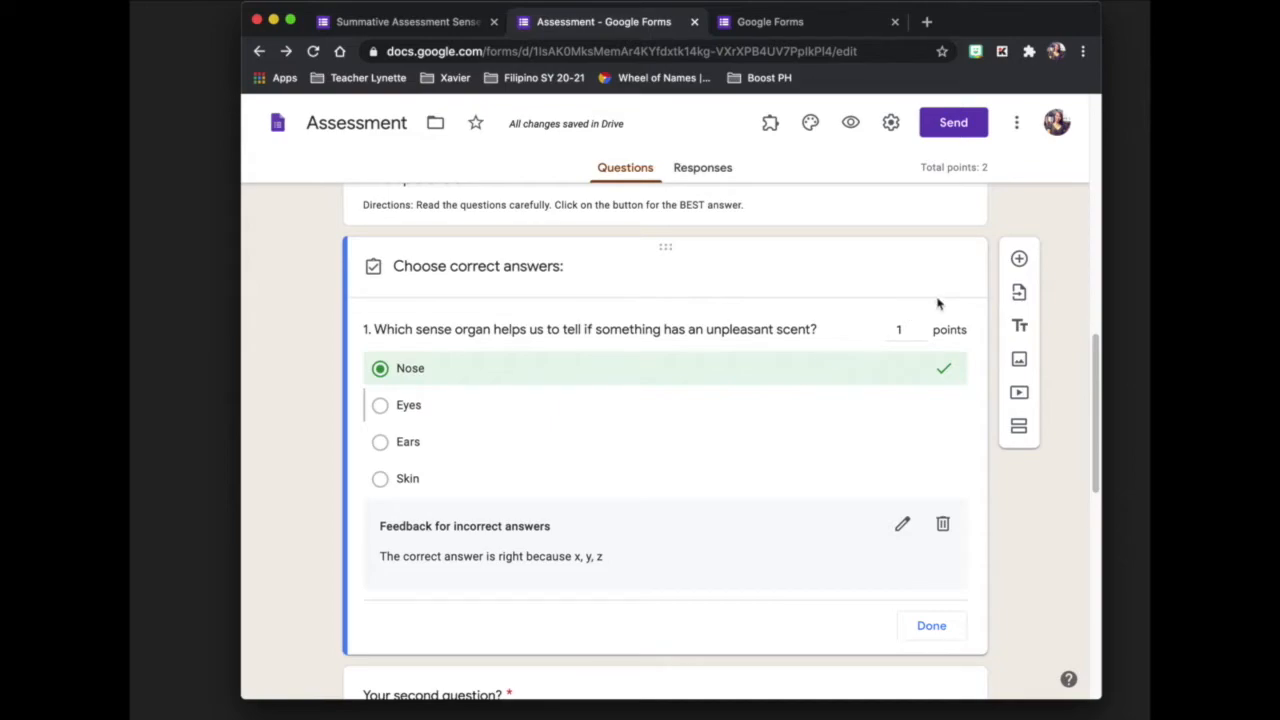
click(920, 327)
click(920, 334)
scroll(940, 588, down, 1)
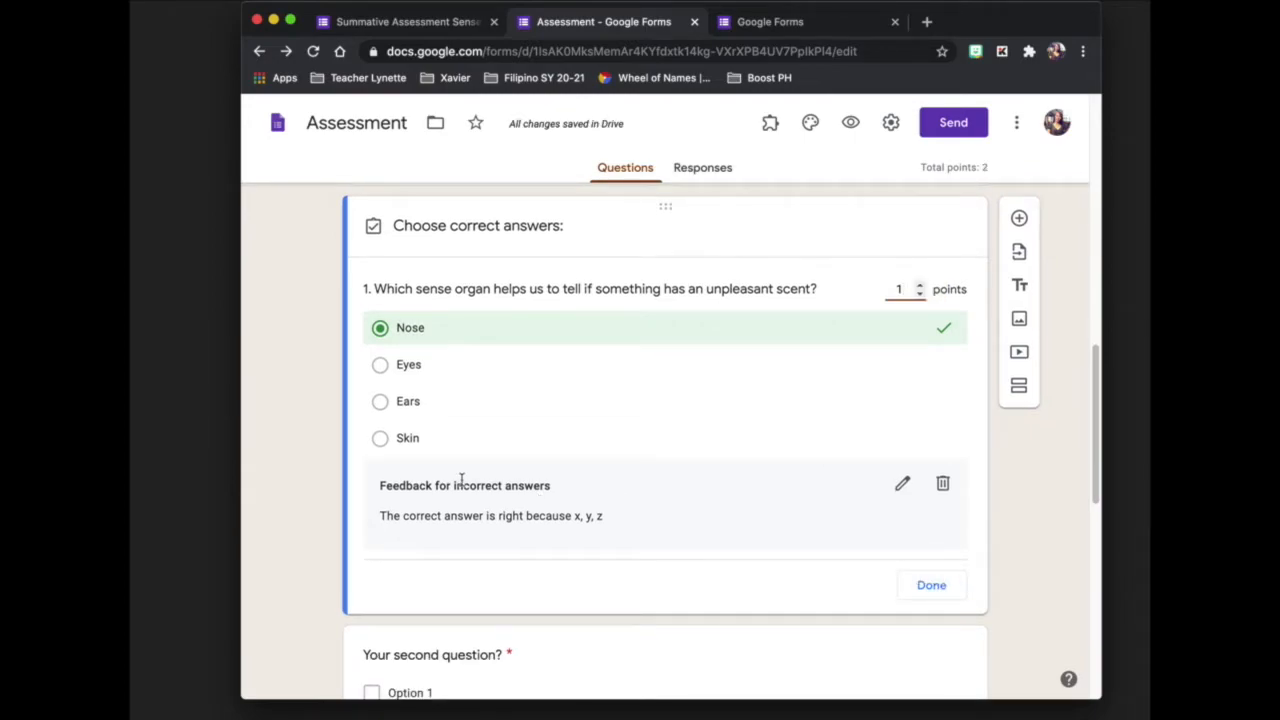
scroll(460, 486, down, 1)
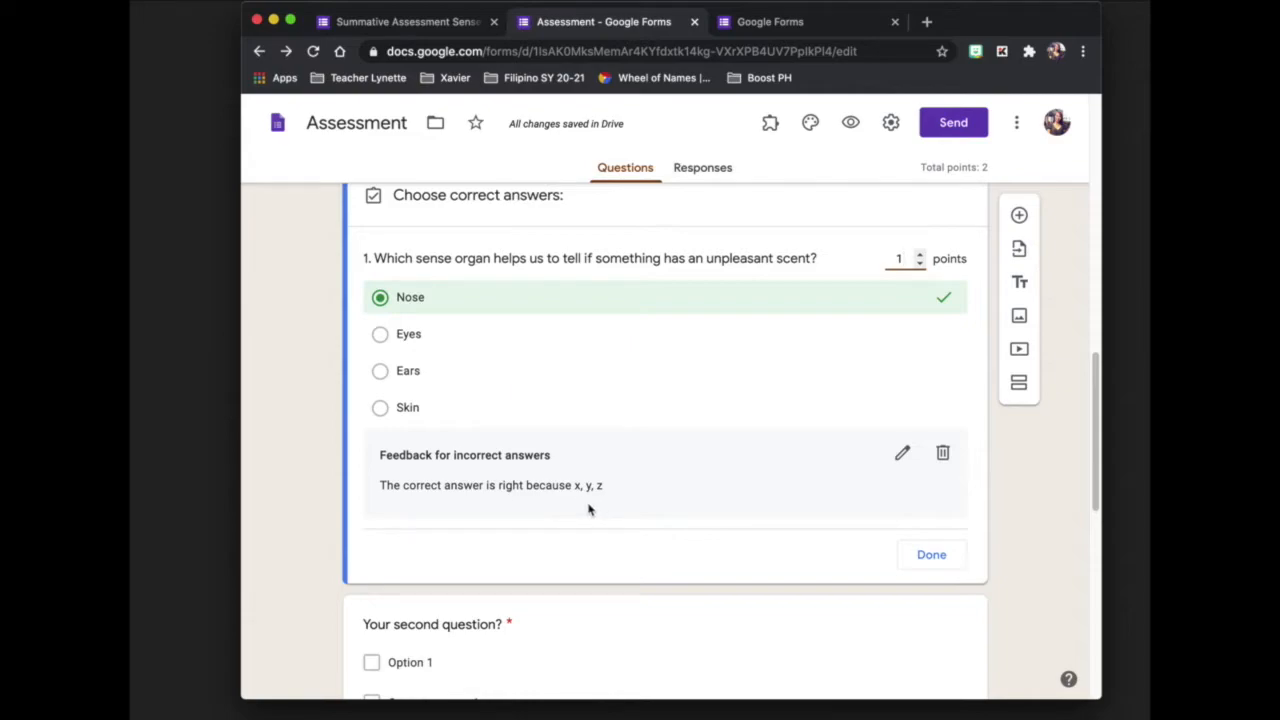
Set the feedback for incorrect answers to "The correct answer is nose" and the feedback for correct answers to "Wow".
click(902, 453)
click(729, 266)
key(BackSpace)
key(BackSpace)
key(BackSpace)
key(BackSpace)
key(BackSpace)
key(BackSpace)
key(BackSpace)
key(BackSpace)
key(BackSpace)
key(BackSpace)
key(BackSpace)
key(BackSpace)
key(BackSpace)
key(BackSpace)
key(BackSpace)
key(BackSpace)
key(BackSpace)
key(BackSpace)
key(BackSpace)
key(BackSpace)
text(nose)
click(605, 205)
text(Wow)
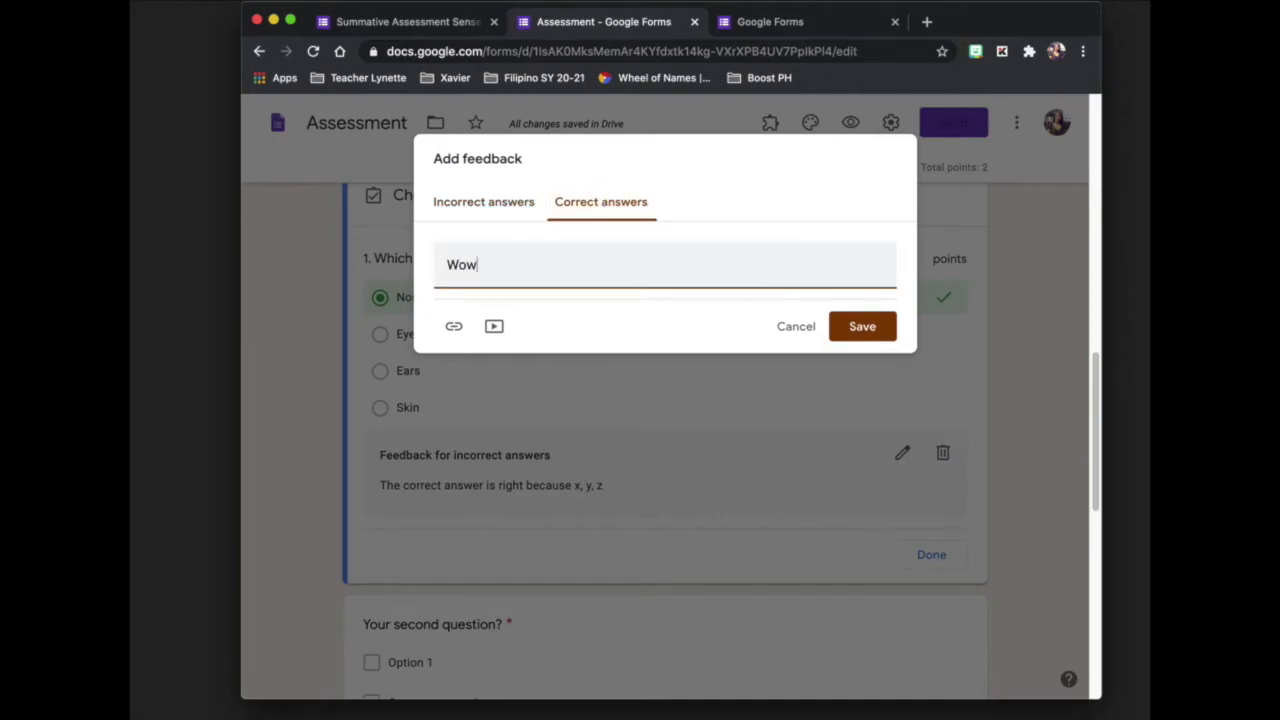
click(860, 325)
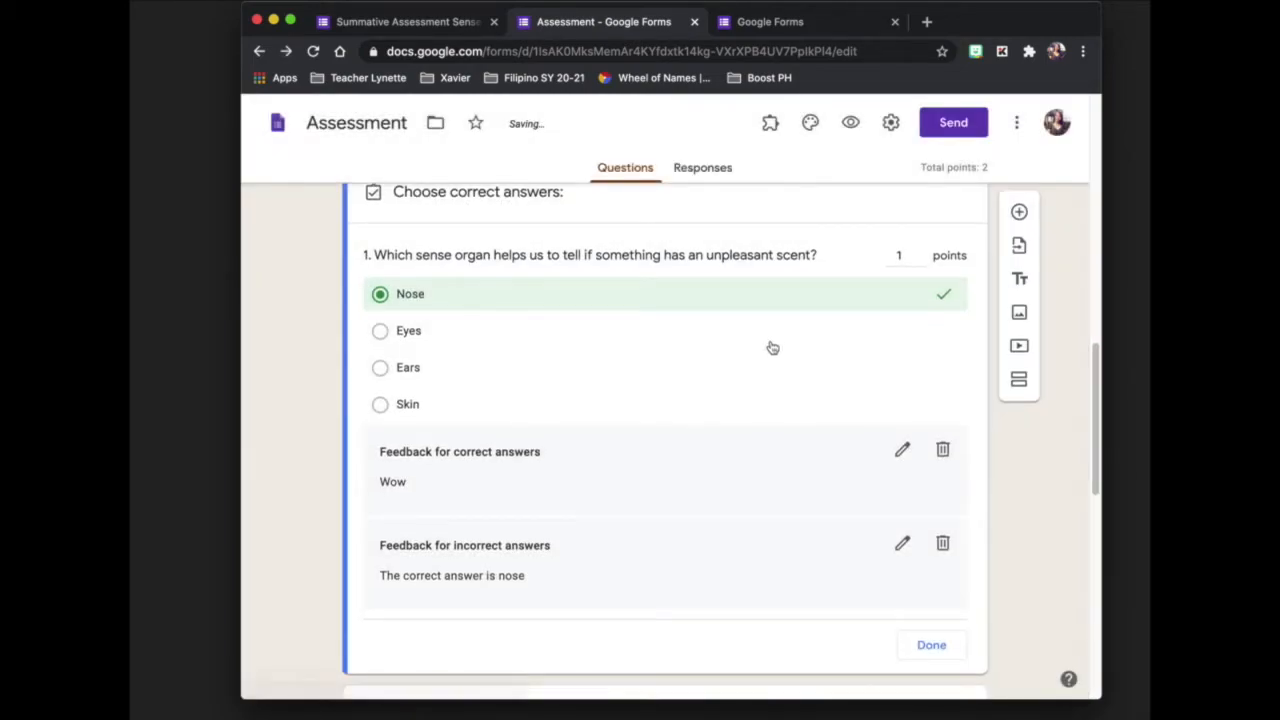
Delete the first question's feedback for correct answers and finish its answer key.
scroll(772, 347, down, 2)
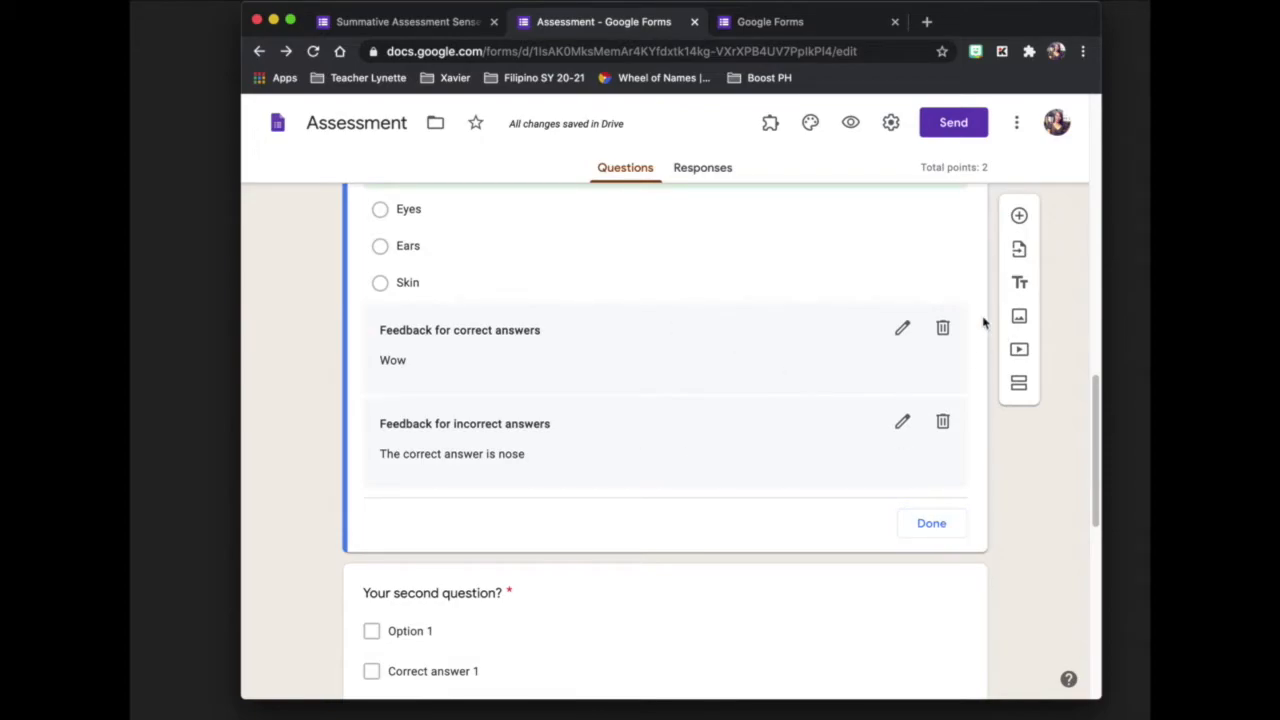
click(943, 329)
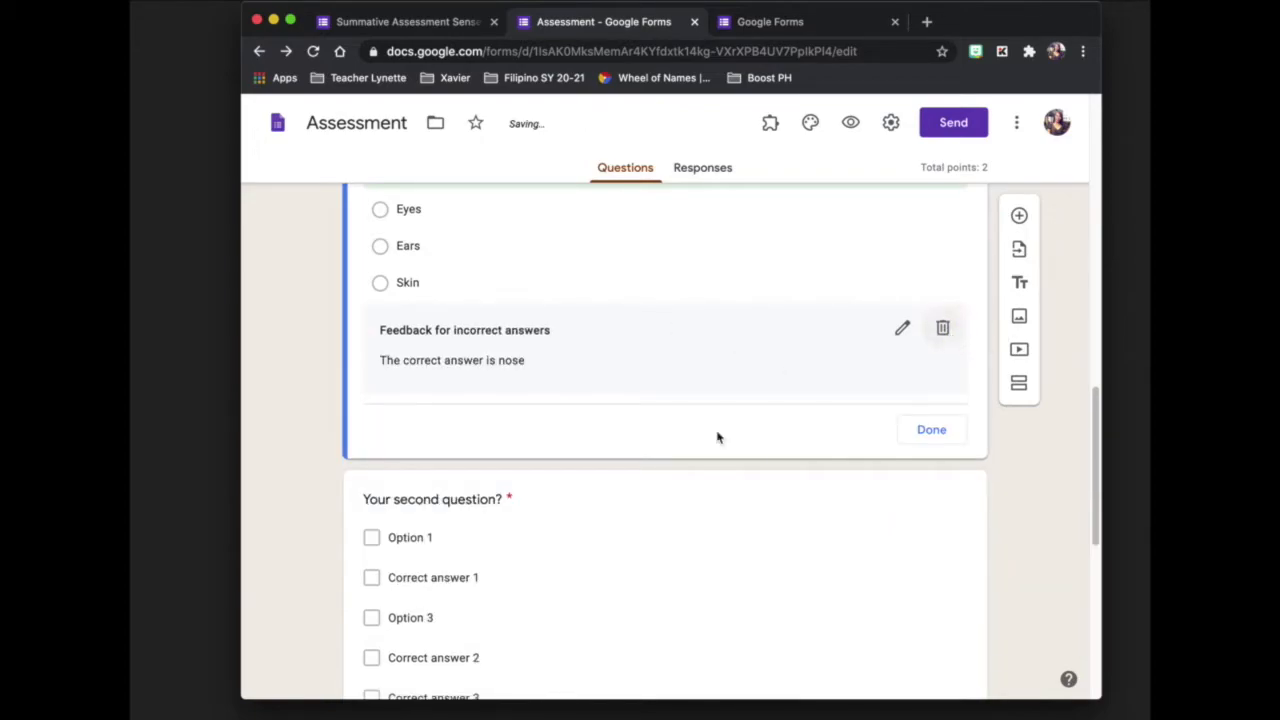
click(931, 430)
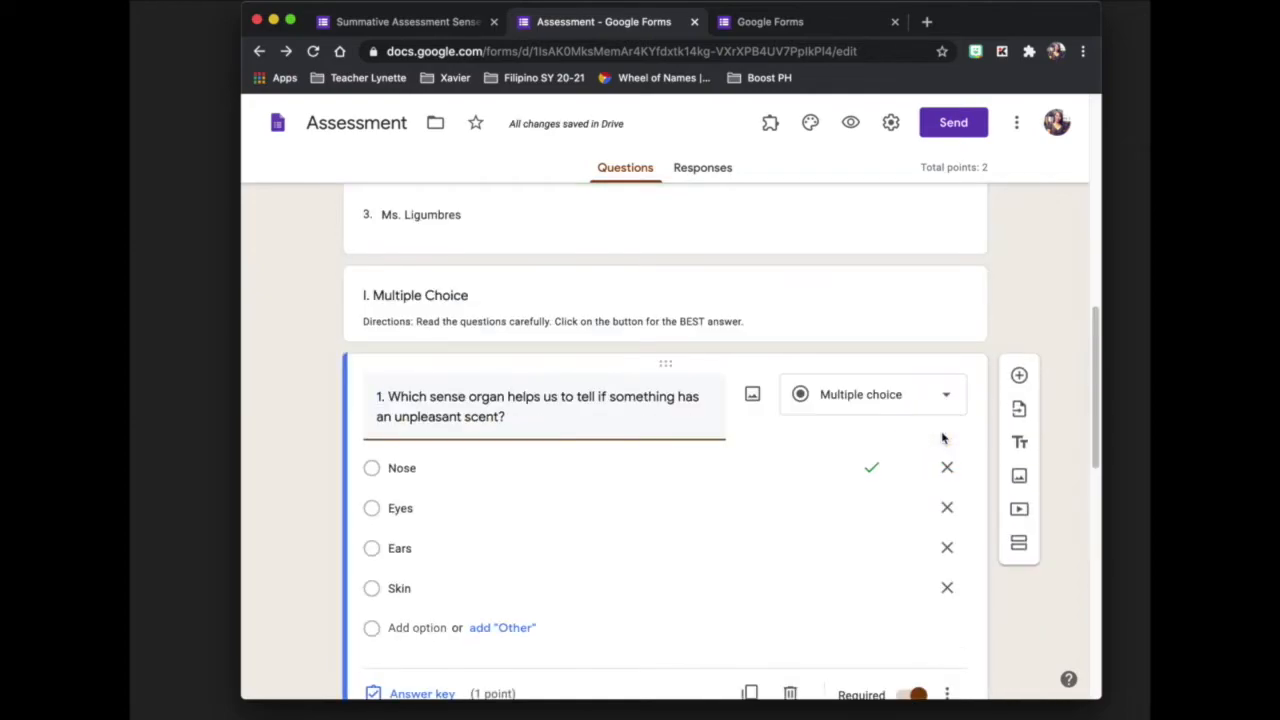
Add the title block "II. Identification" with "Directions: Identify the BEST sense organ used in the given situations. Choose only the correct answer on each item.".
click(1019, 443)
text(II. Identification)
click(408, 531)
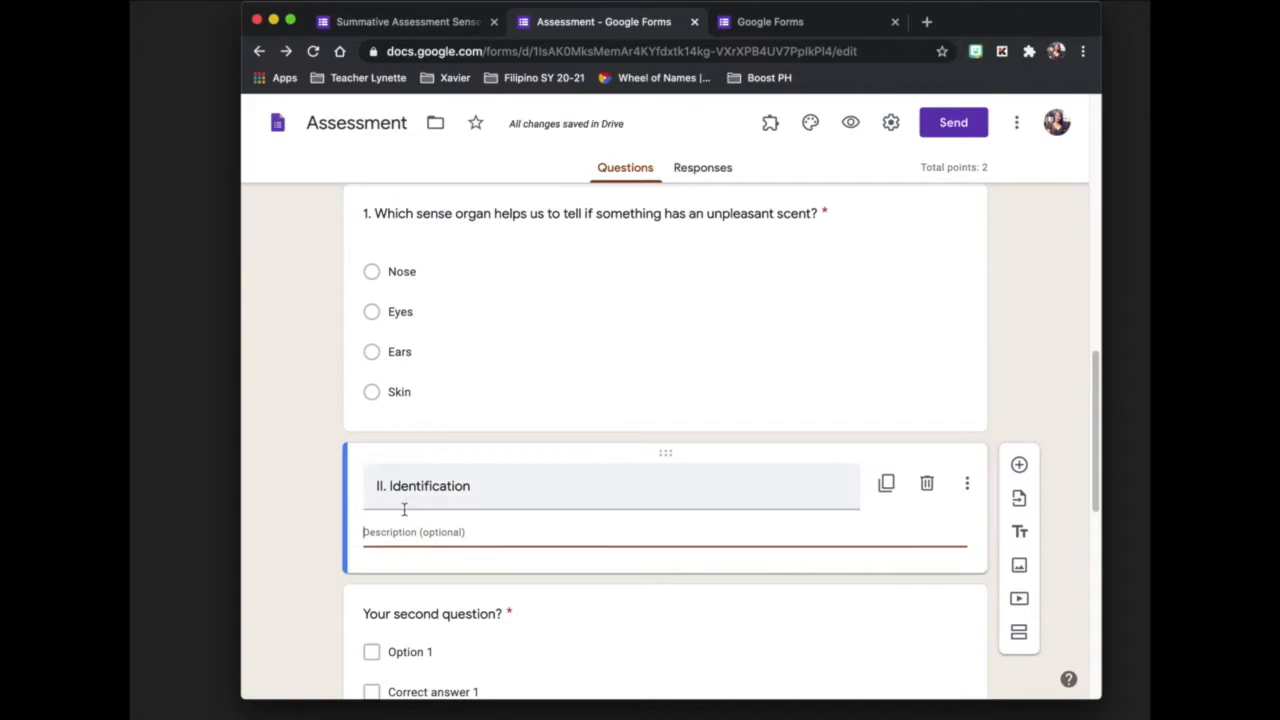
text(Directions: Identify the BEST sense organ used in the given situations. Choose only the correct answer on each item.)
Upload an image file below the Identification title block and use the Identification directions as the second question's text.
scroll(826, 386, down, 3)
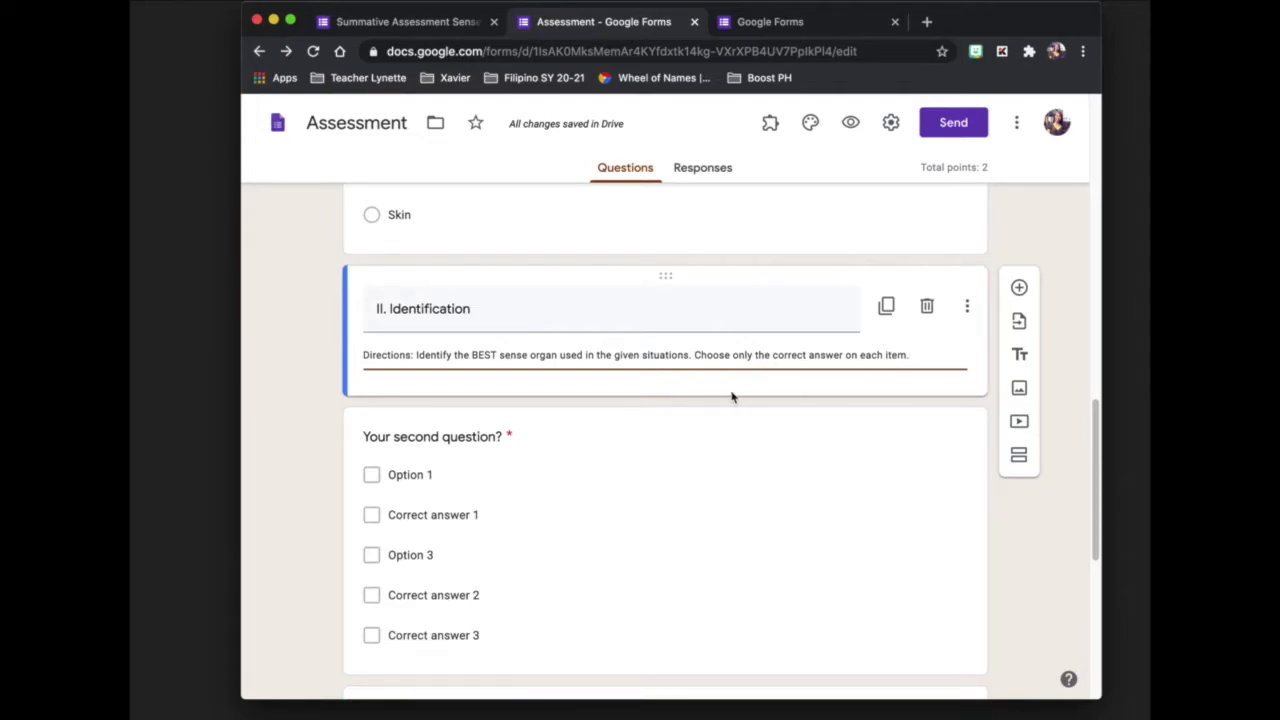
click(1019, 390)
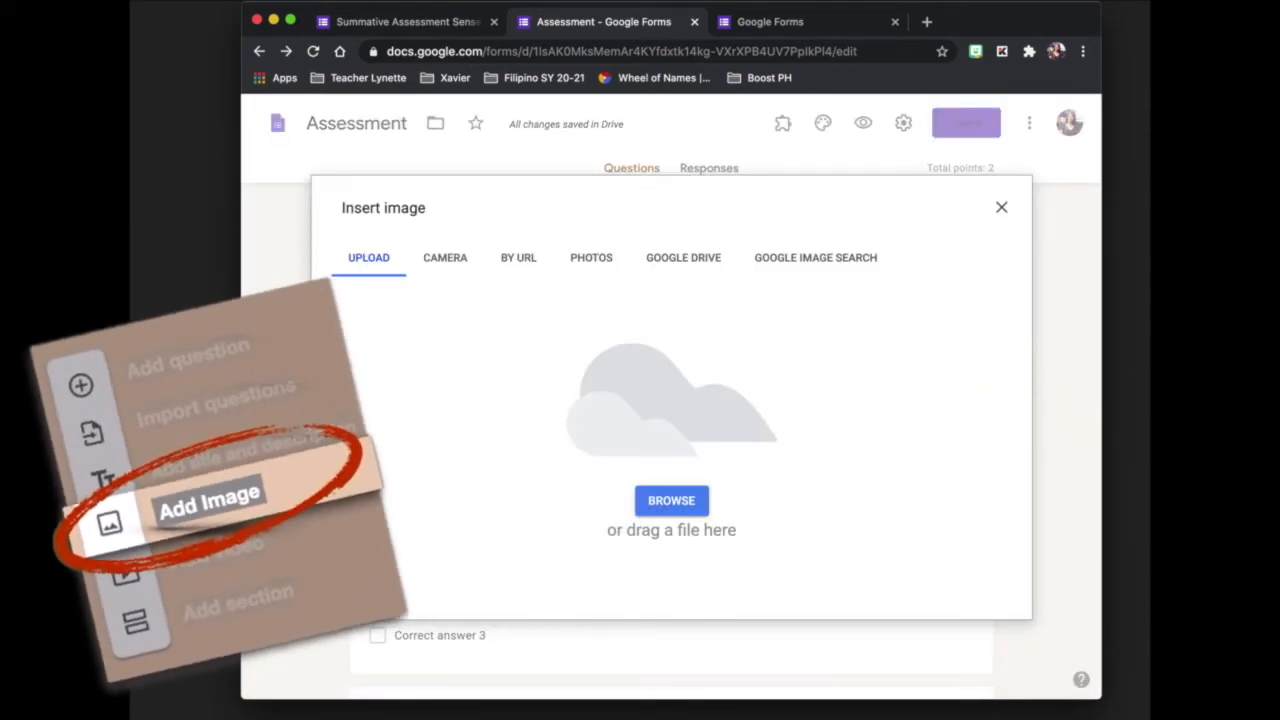
drag(1143, 471, 617, 378)
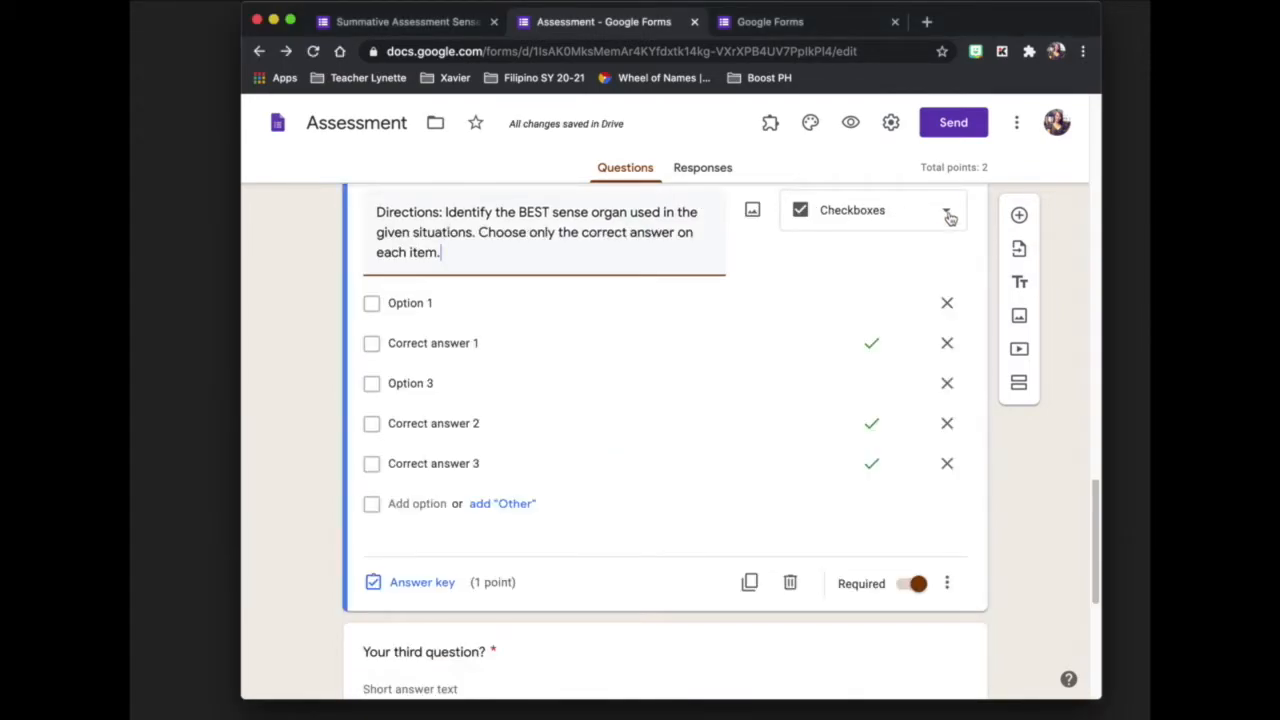
Change the second question to a Multiple choice grid, entering the soft pillow sentence as its first row and "A. Nose" as its first column.
click(946, 214)
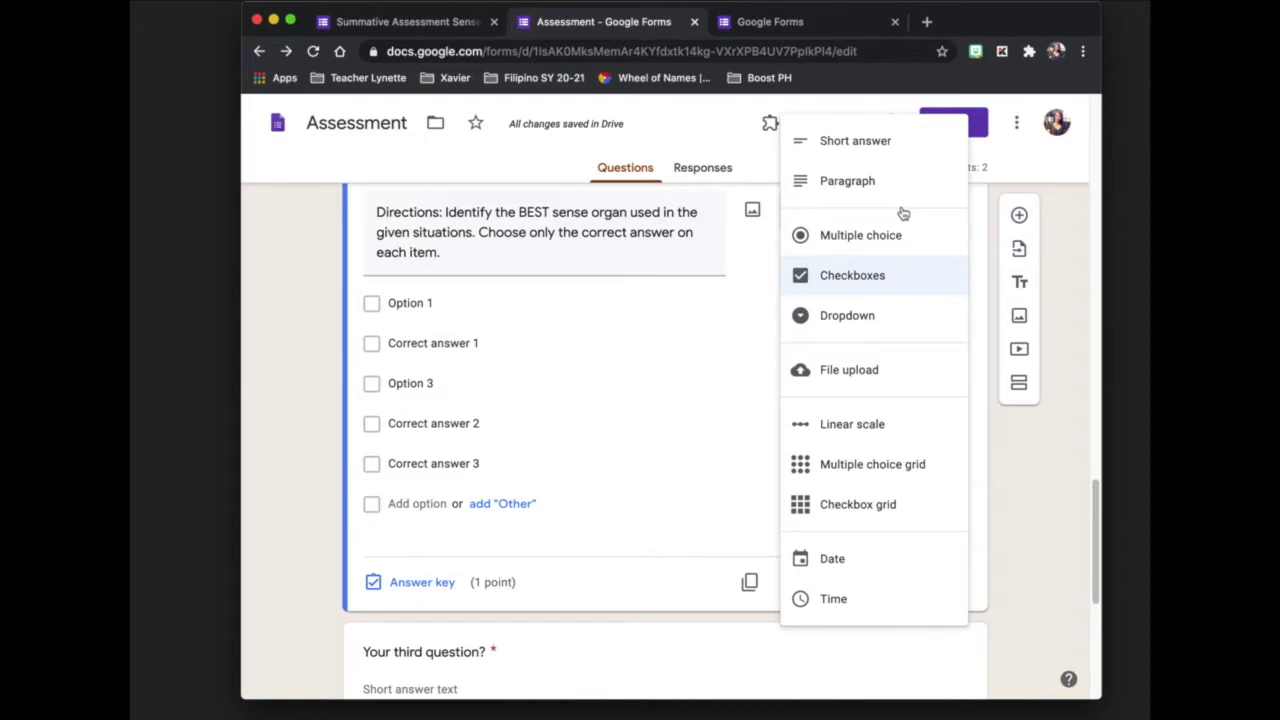
click(856, 470)
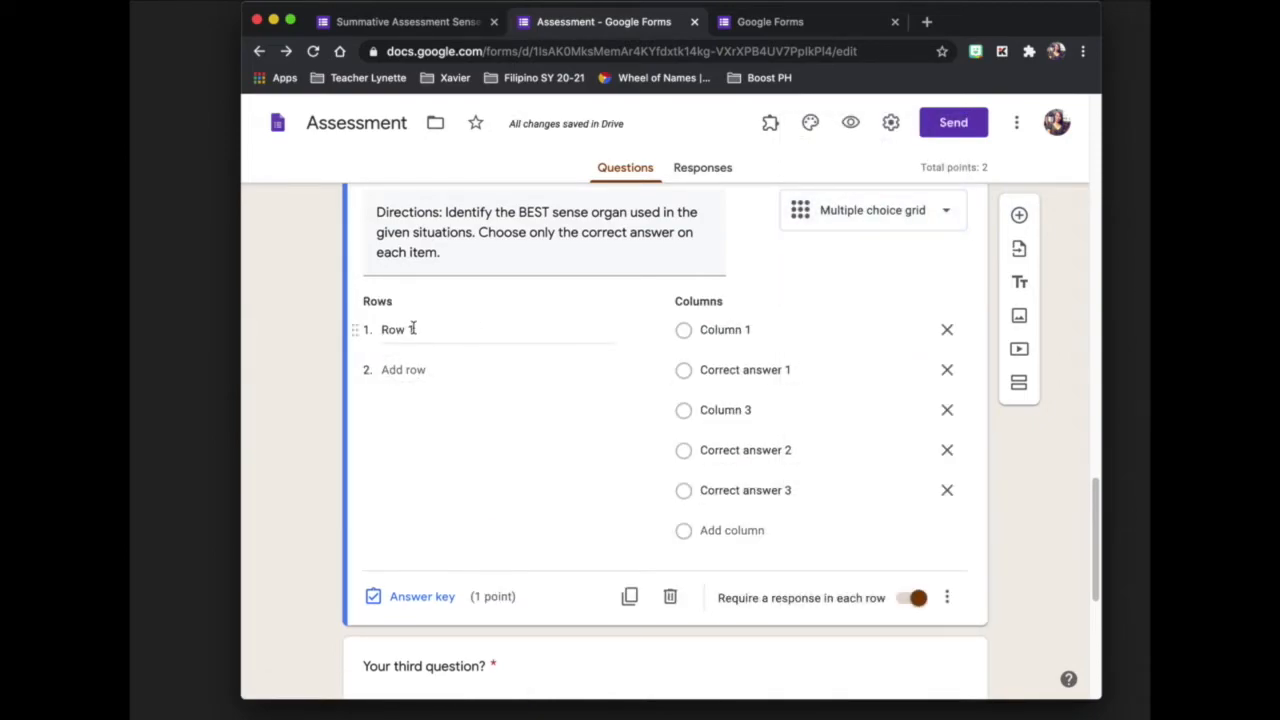
click(391, 331)
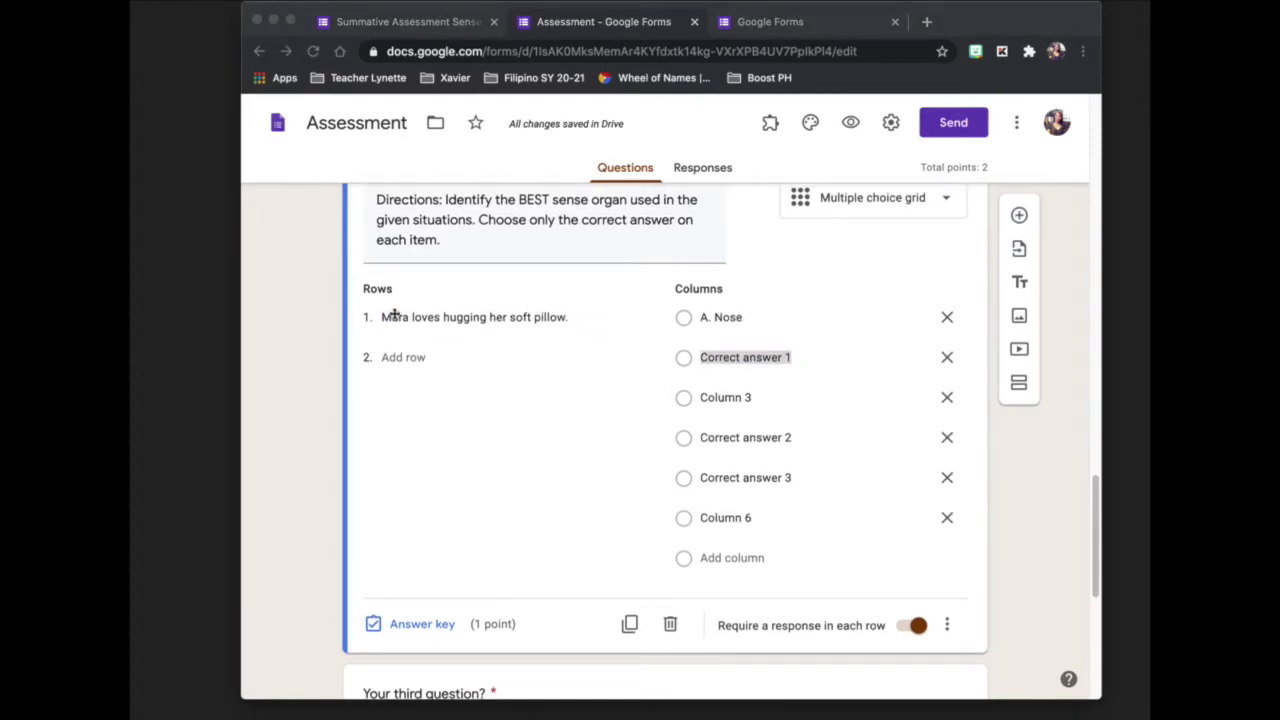
Name the remaining grid columns B. Tongue, C. Eyes, D. Ears and E. Skin, and remove the sixth column.
click(738, 357)
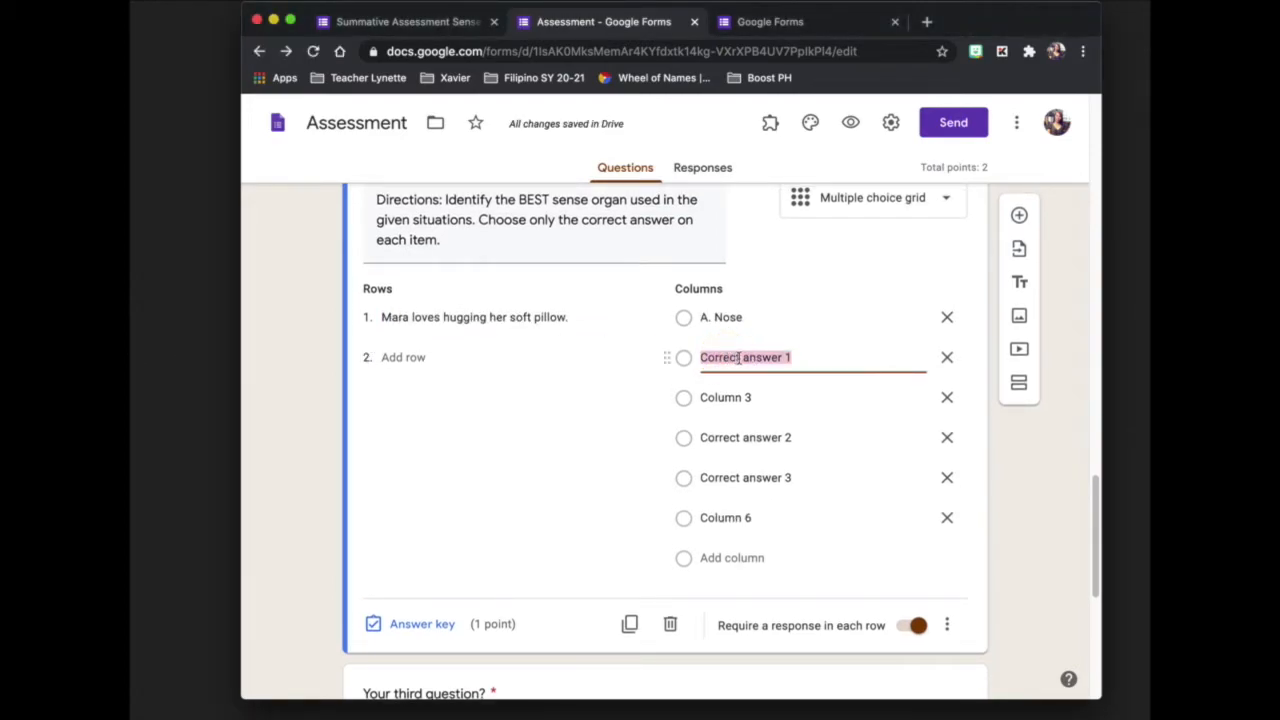
text(B. Ears)
key(Tab)
key(Tab)
text(C. Eyes)
key(Tab)
key(Tab)
text(D. Skin)
key(Tab)
key(Tab)
text(E. Tongue)
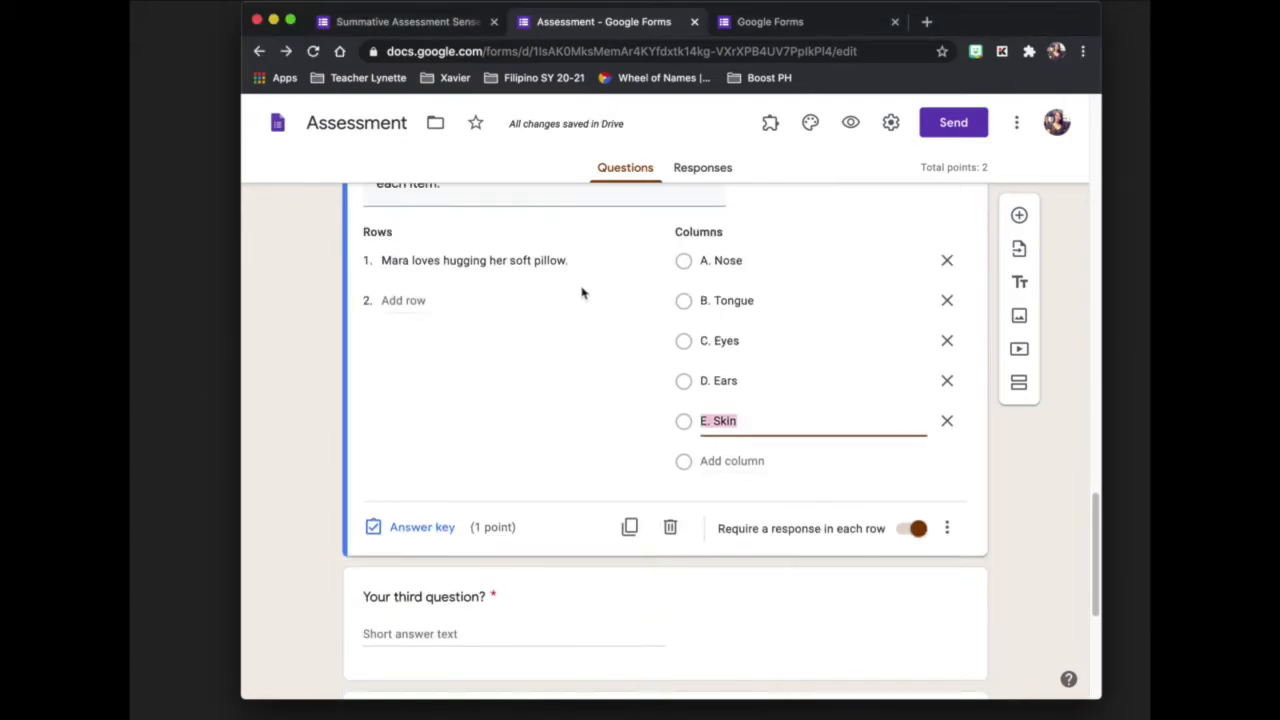
Add a second grid row reading "There's a yellow bird in the tree.".
scroll(794, 434, up, 1)
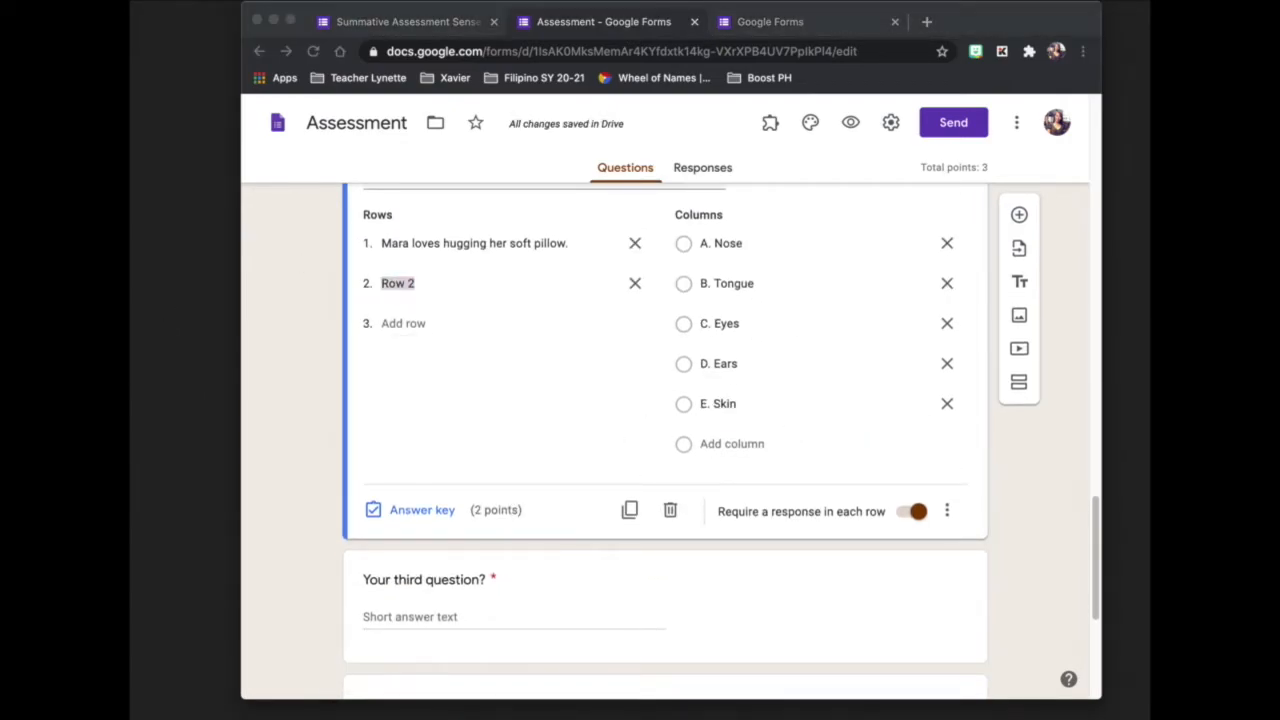
text(There's a yellow bird in the tree.)
scroll(810, 423, up, 3)
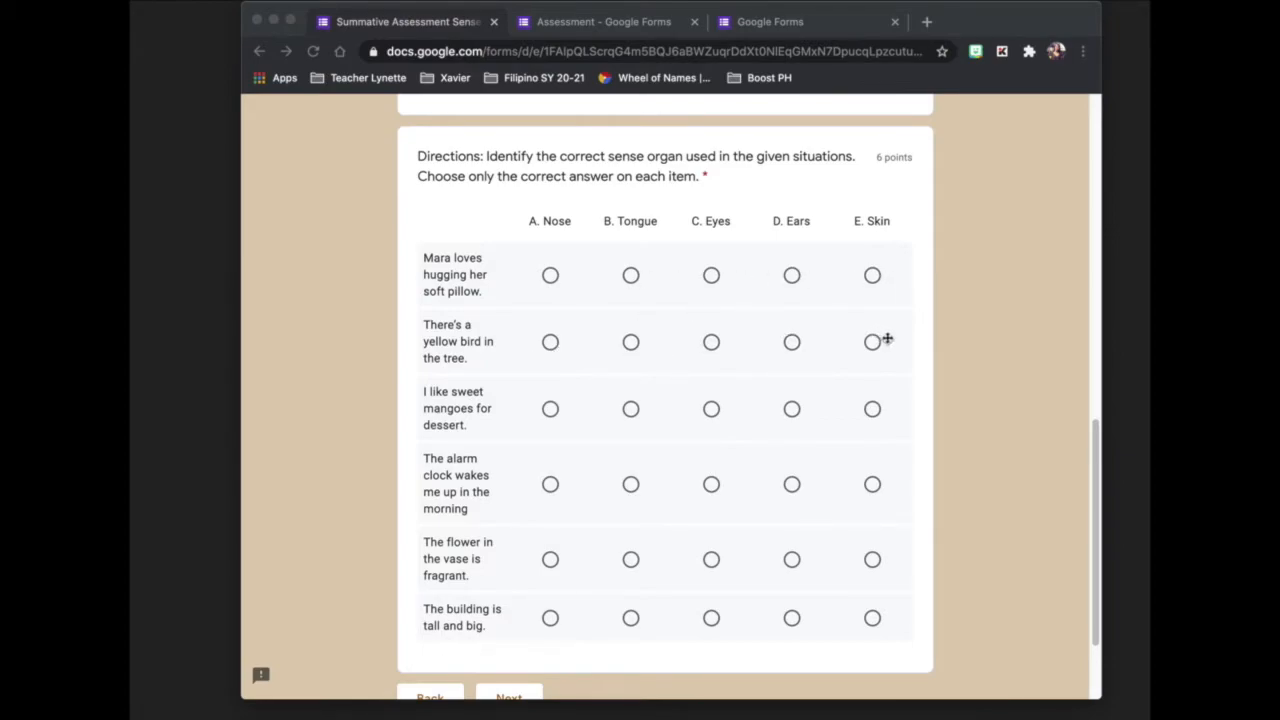
Set the grid's answer key to only E. Skin for the soft pillow row and C. Eyes for the yellow bird row.
key(ctrl+Tab)
click(436, 646)
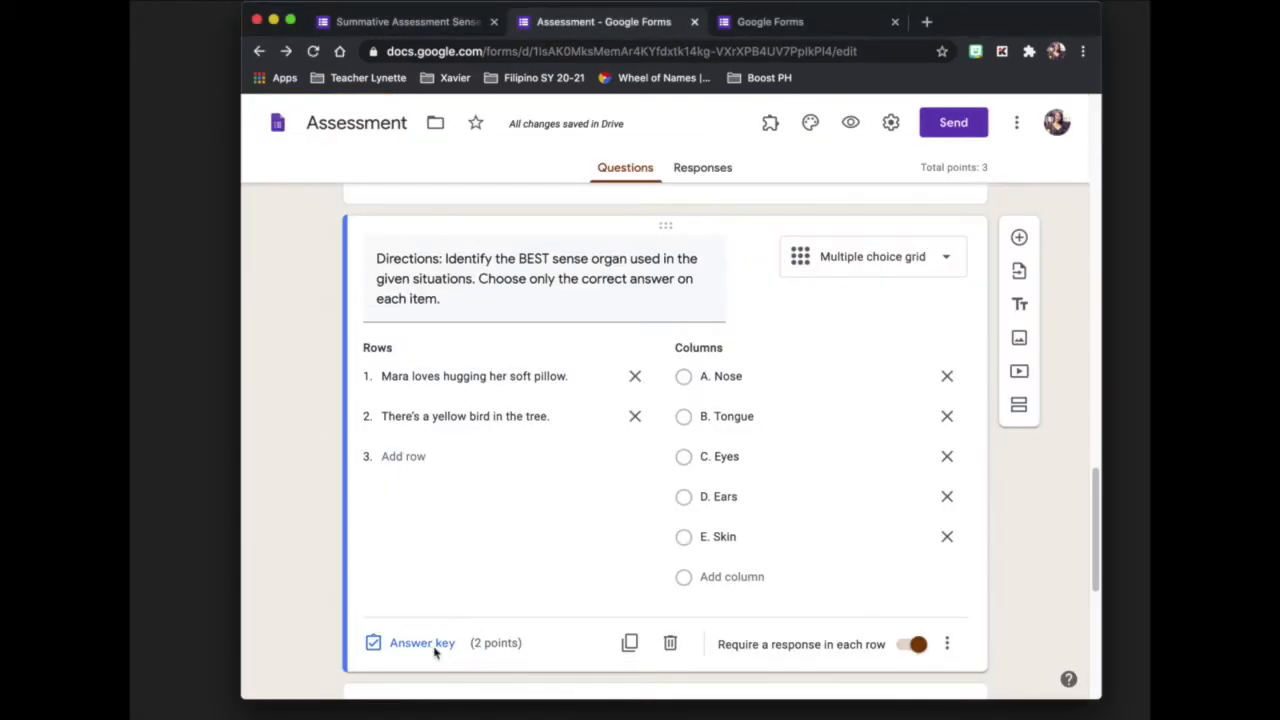
click(486, 645)
scroll(500, 645, down, 1)
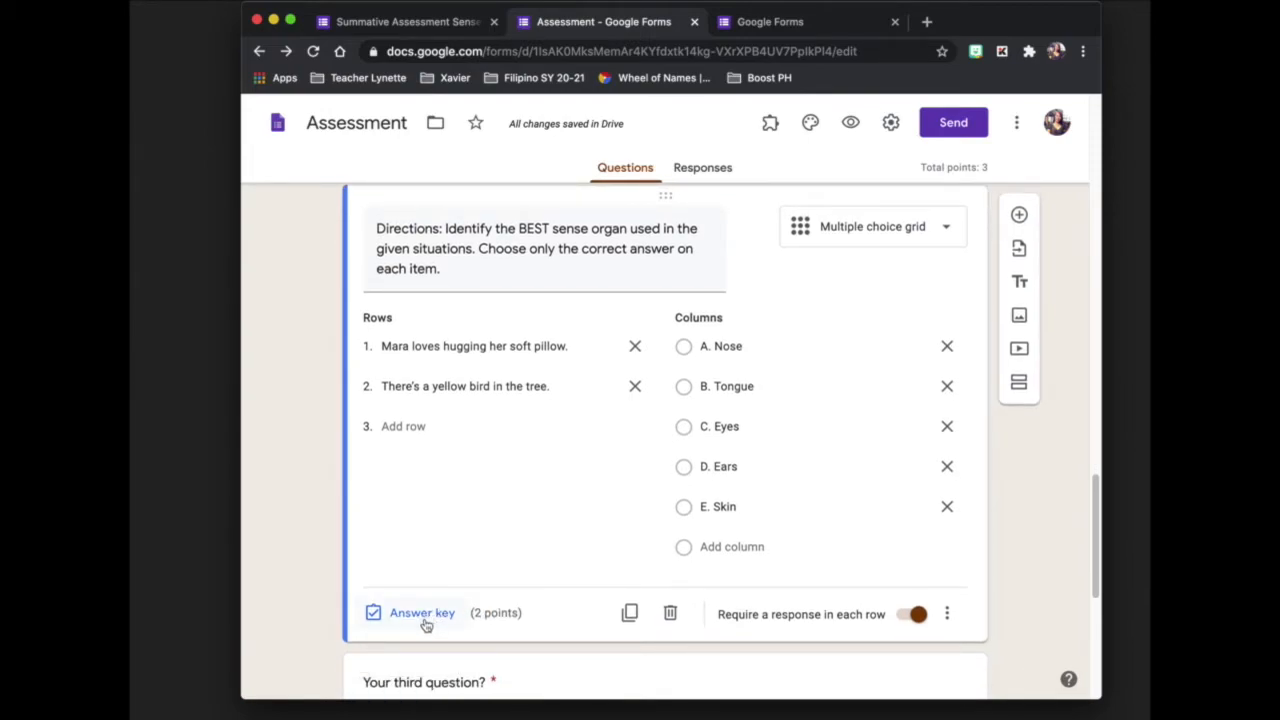
click(424, 616)
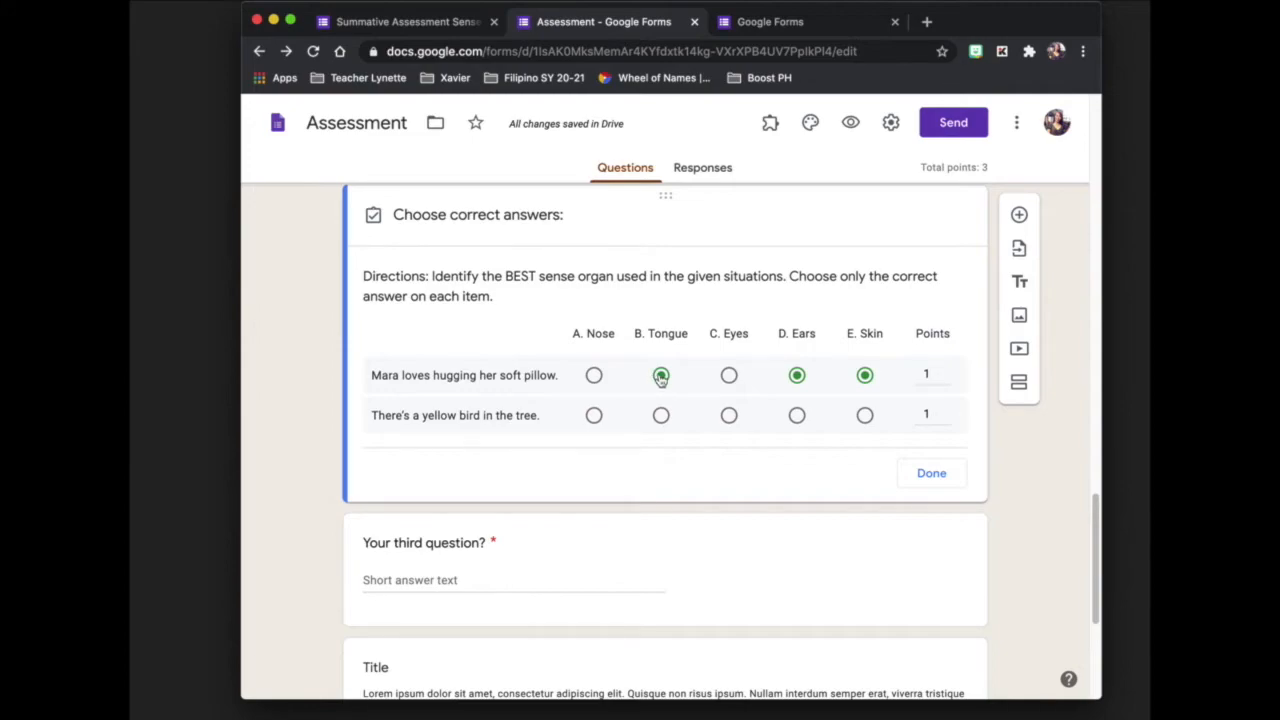
click(661, 377)
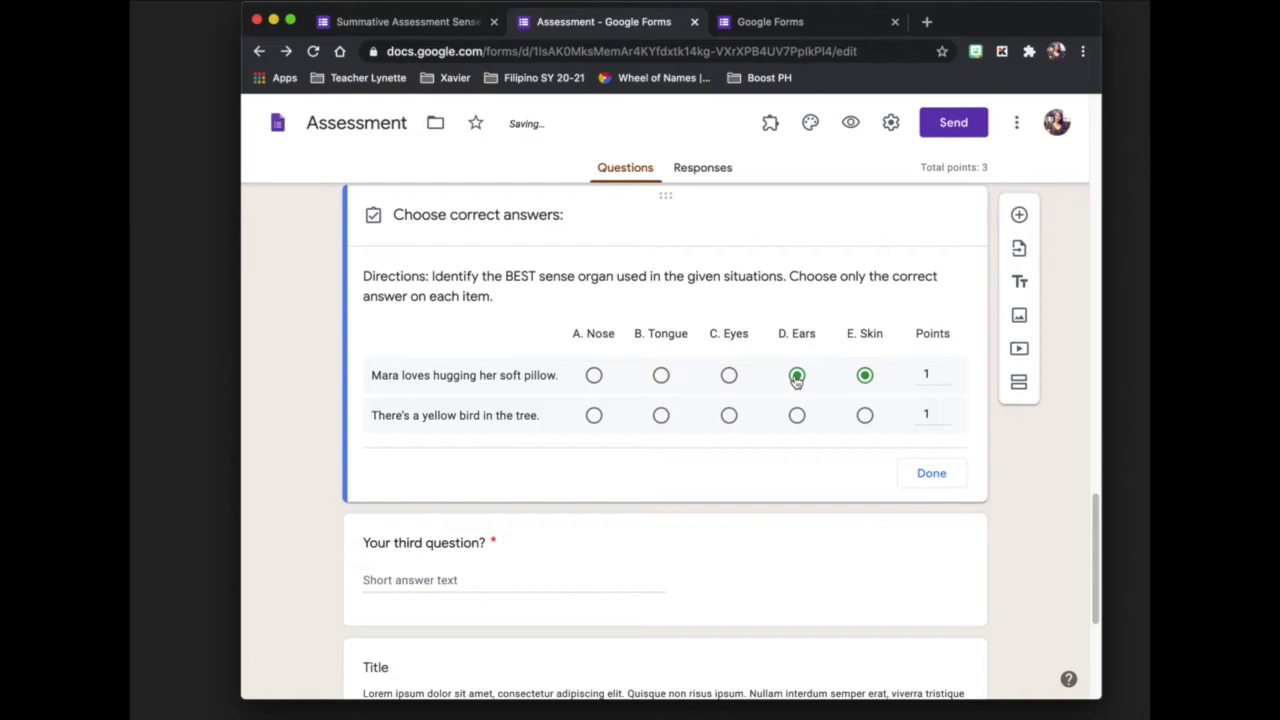
click(797, 378)
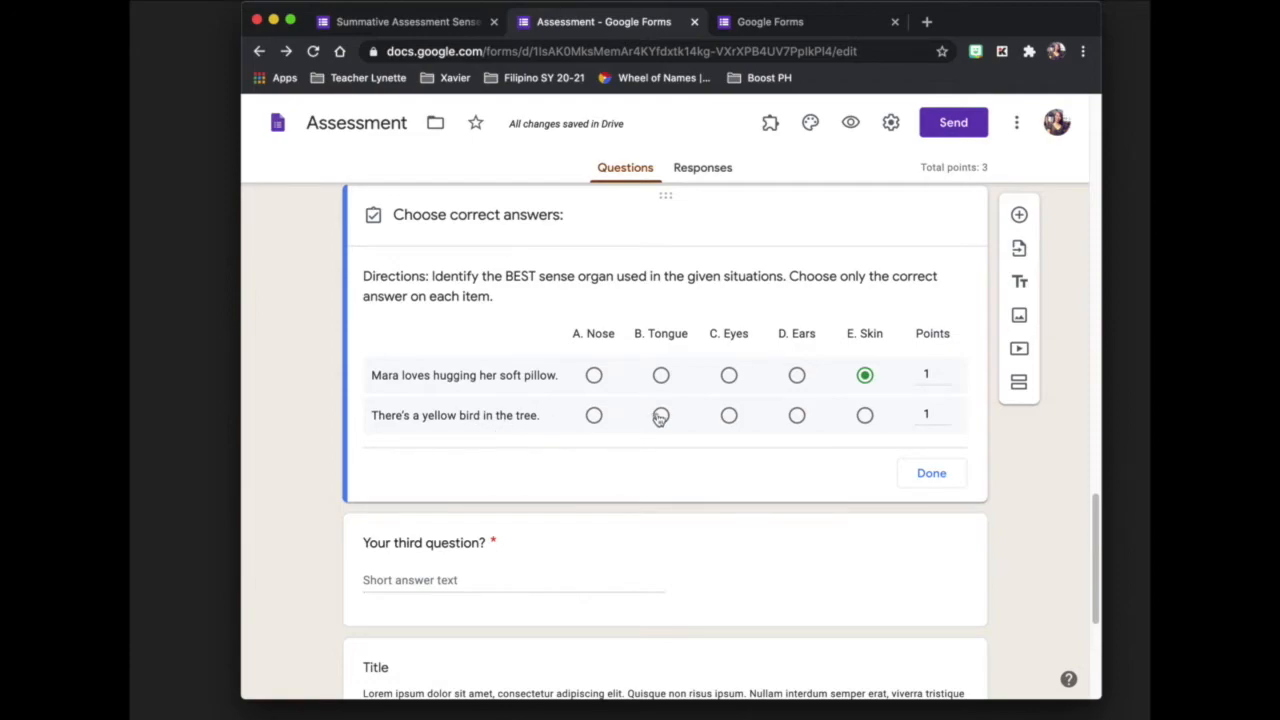
click(729, 415)
click(931, 474)
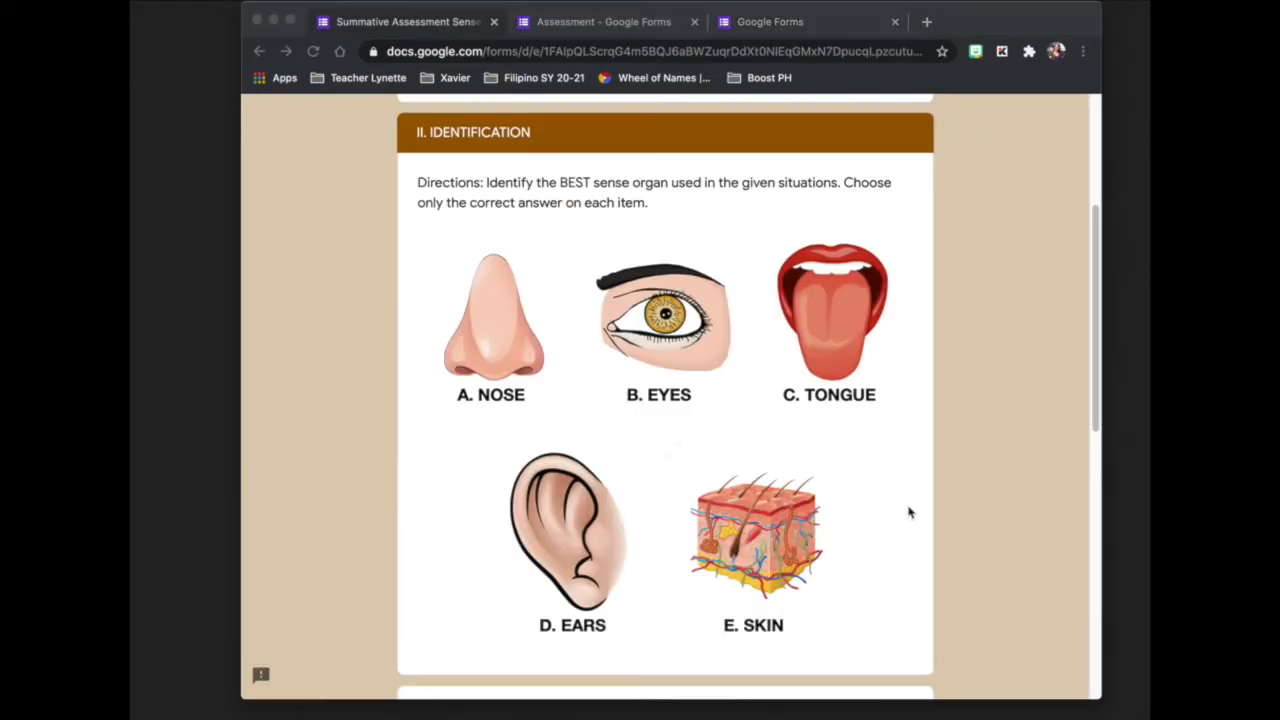
Title the new block "III. Matching Type" and describe it "Directions: Match the body system with its major organ. Click on the button for the BEST answer.".
scroll(857, 563, down, 10)
scroll(857, 563, up, 1)
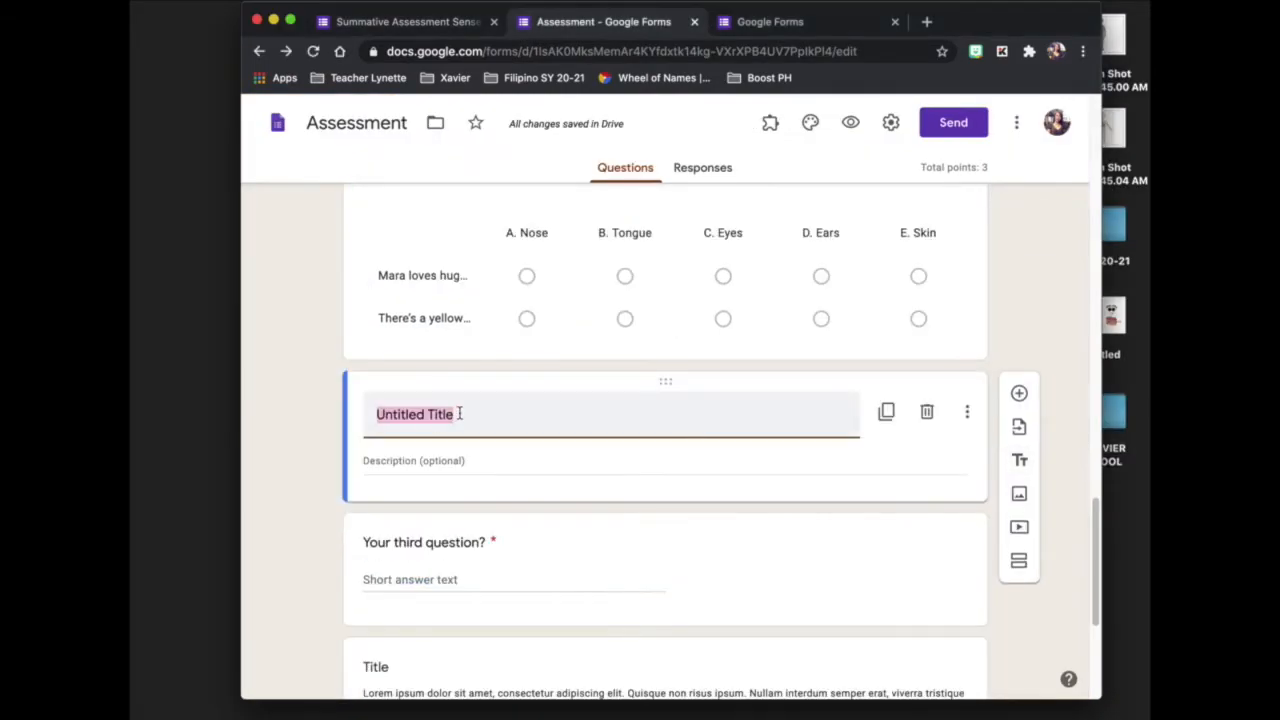
text(III. Matching Type)
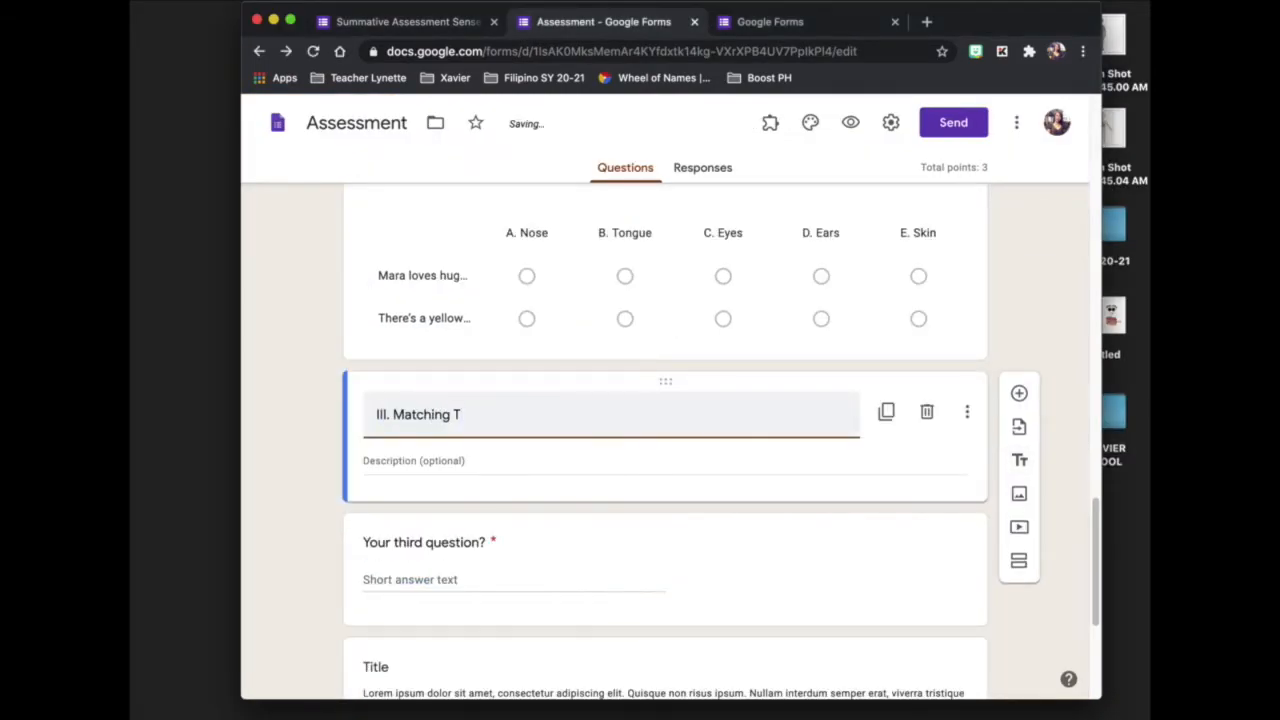
click(389, 449)
text(Directions: Match the body system with its major organ. Click on the button for the BEST answer.)
Set the third question's text to "1. This is the major organ of what body system?" and upload the heart picture to it.
scroll(620, 414, down, 2)
click(620, 414)
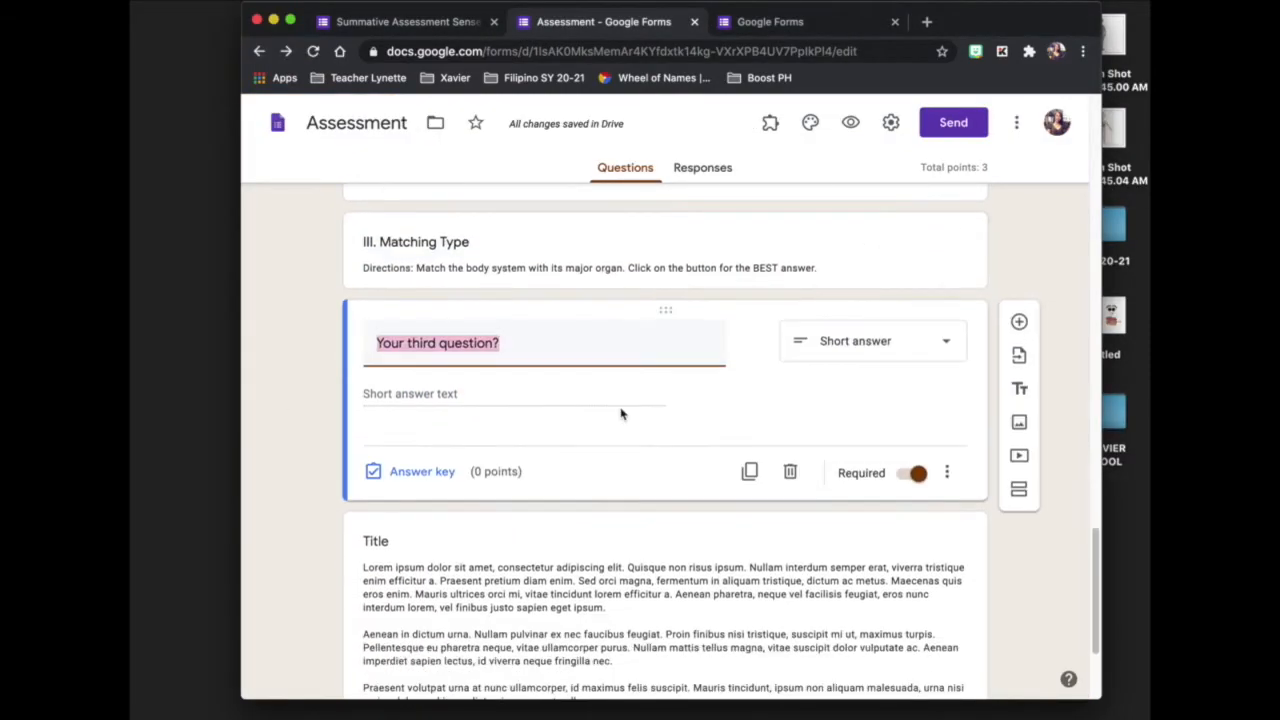
click(505, 343)
text(1. This is the major organ of what body system? *)
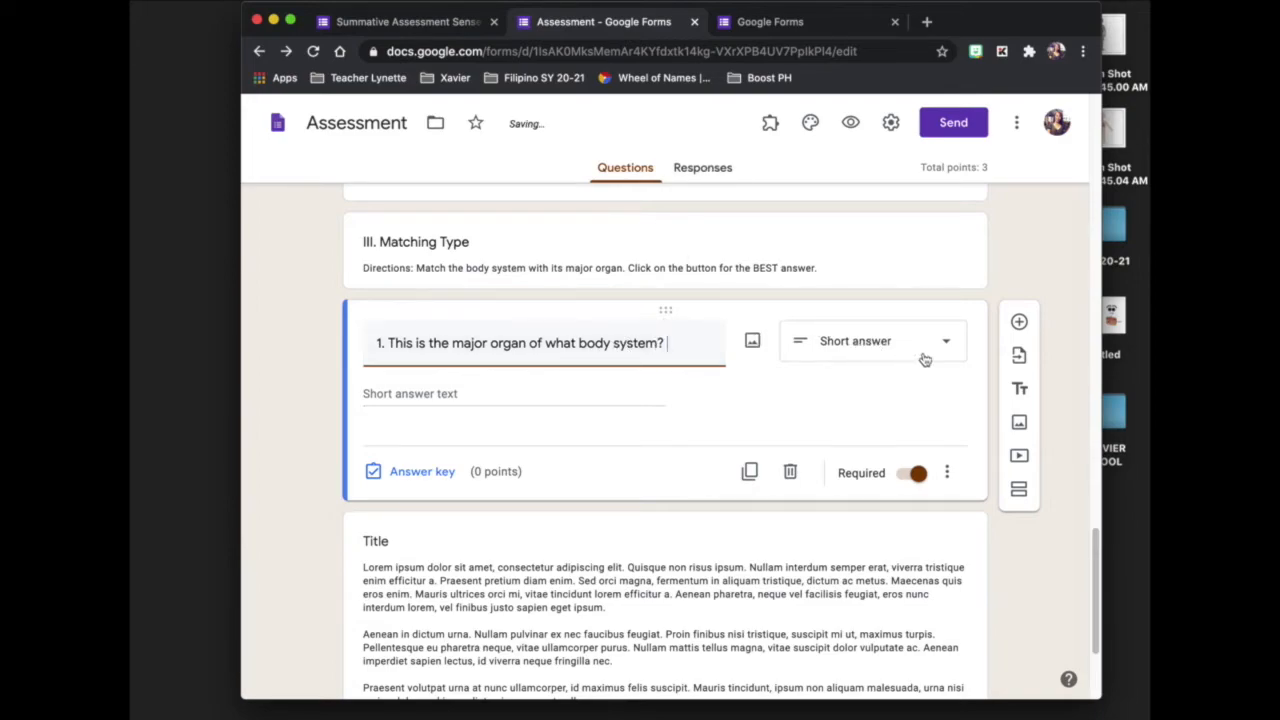
click(753, 343)
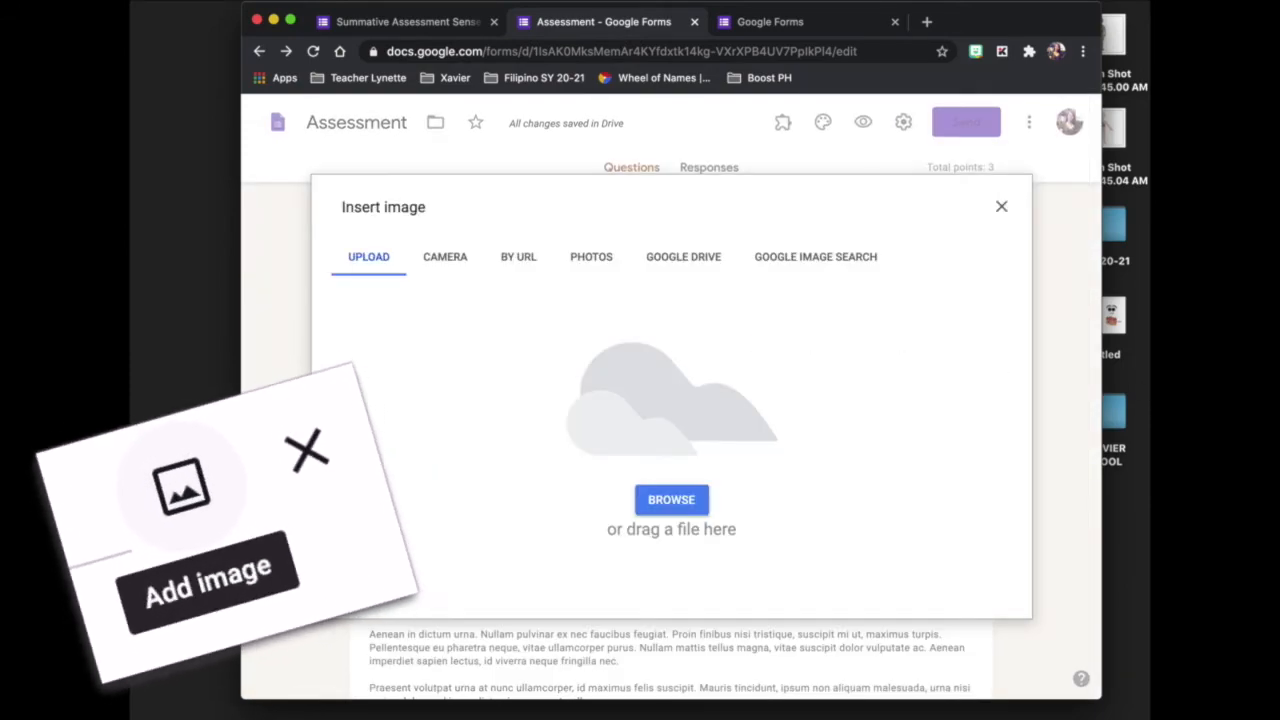
drag(1113, 410, 720, 410)
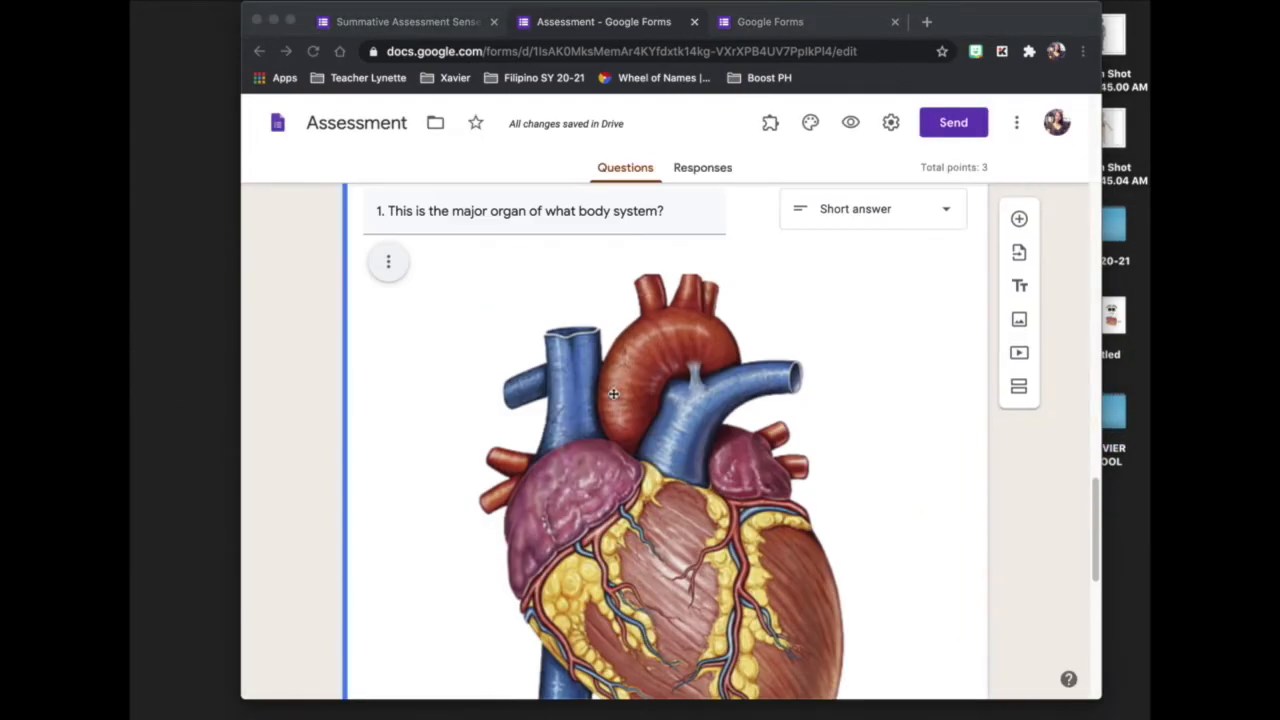
Change the heart question to Multiple choice and make its first option "Skeletal System" with the skeleton picture.
click(944, 212)
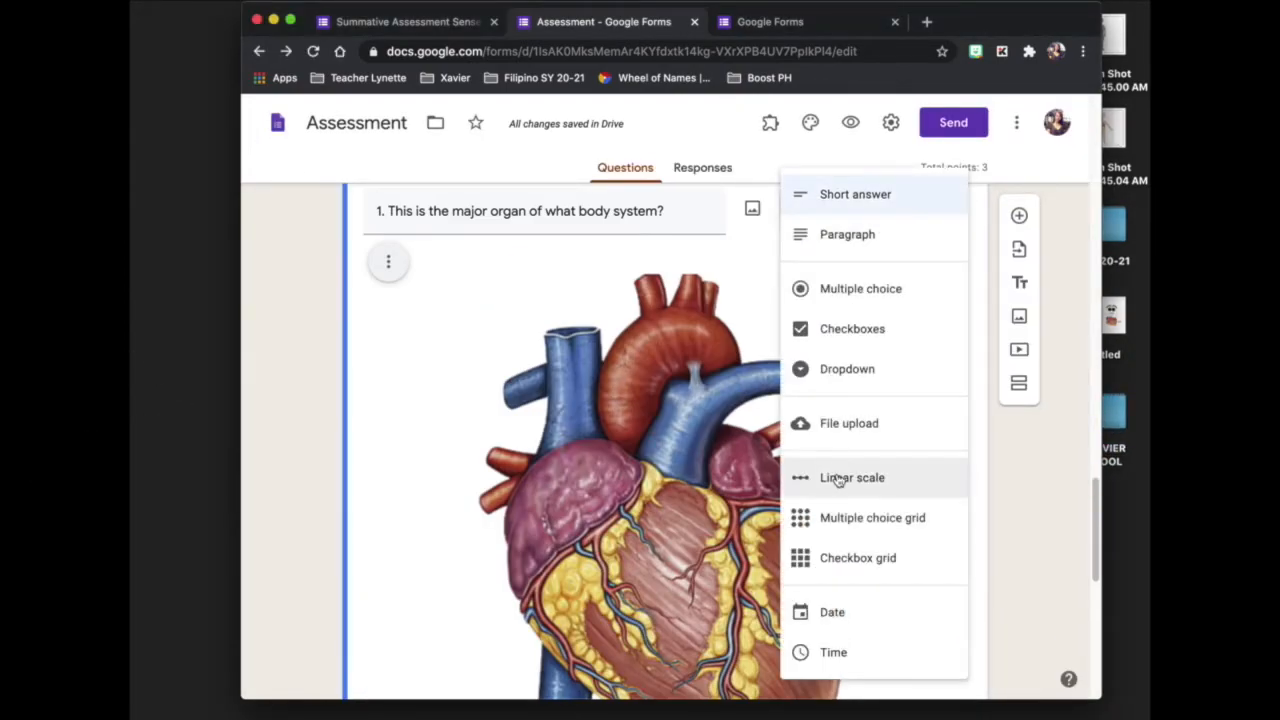
click(855, 290)
scroll(800, 368, down, 5)
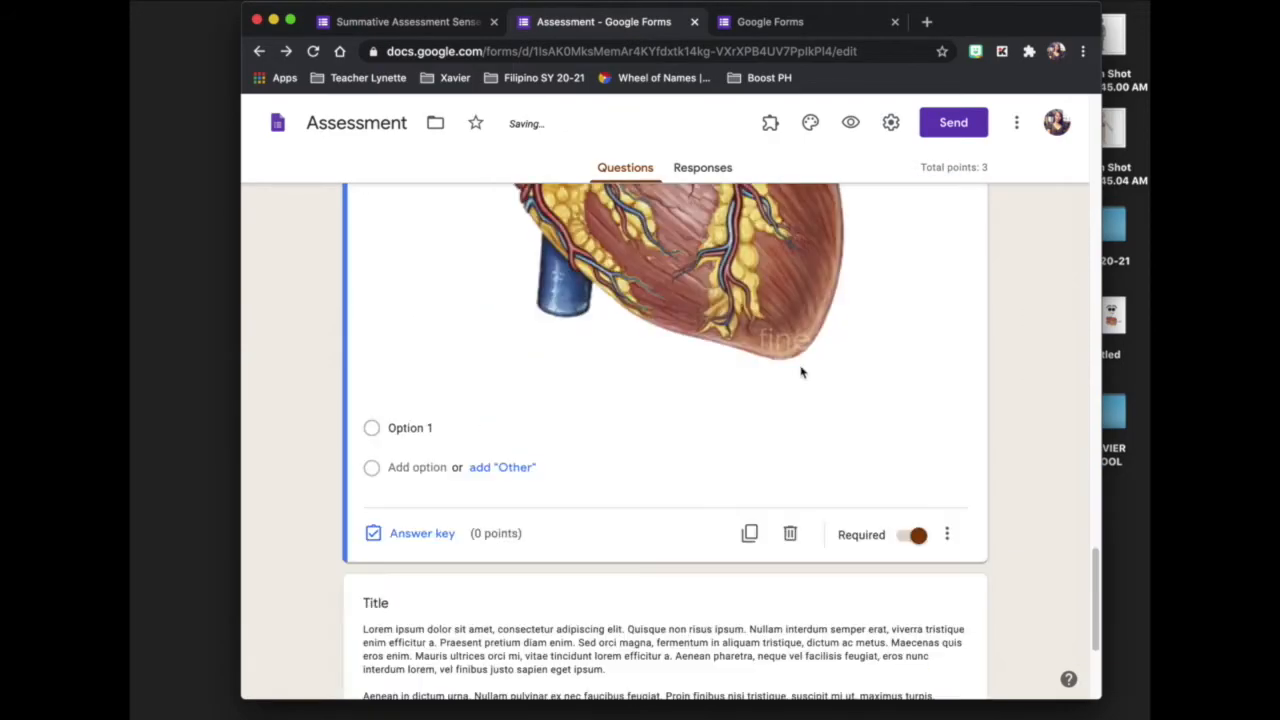
click(420, 428)
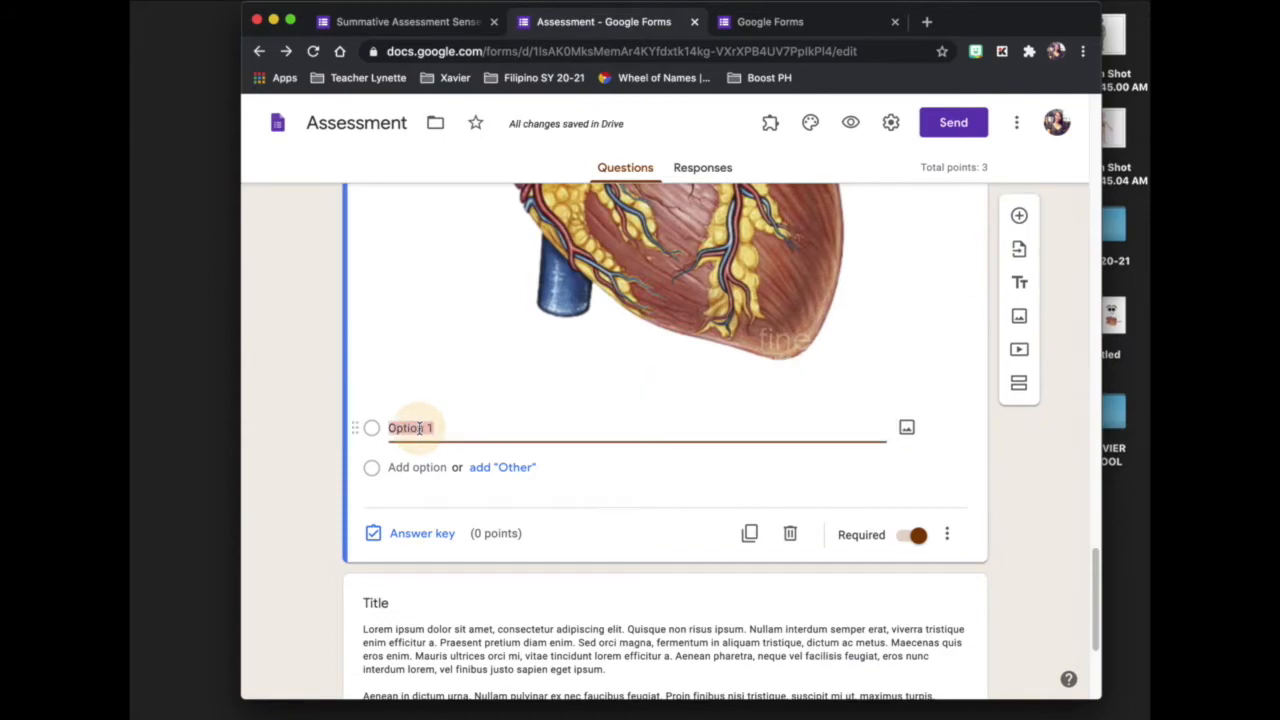
click(907, 430)
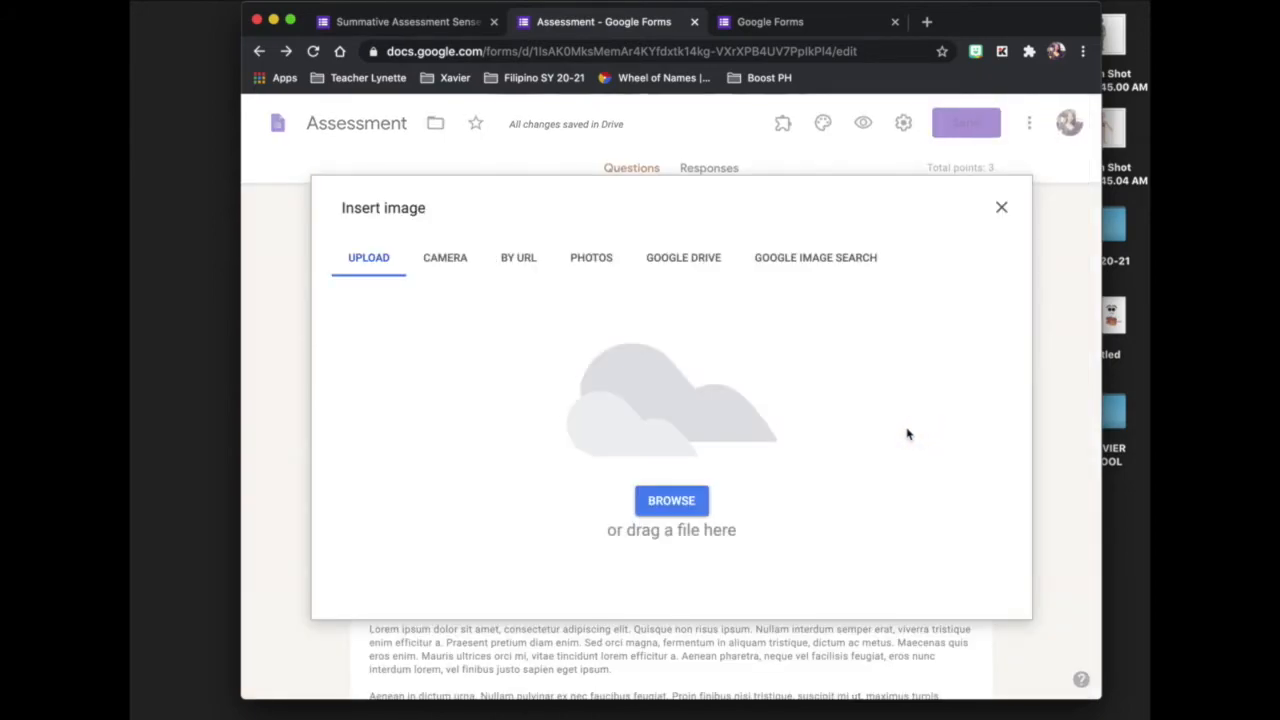
drag(1113, 127, 700, 480)
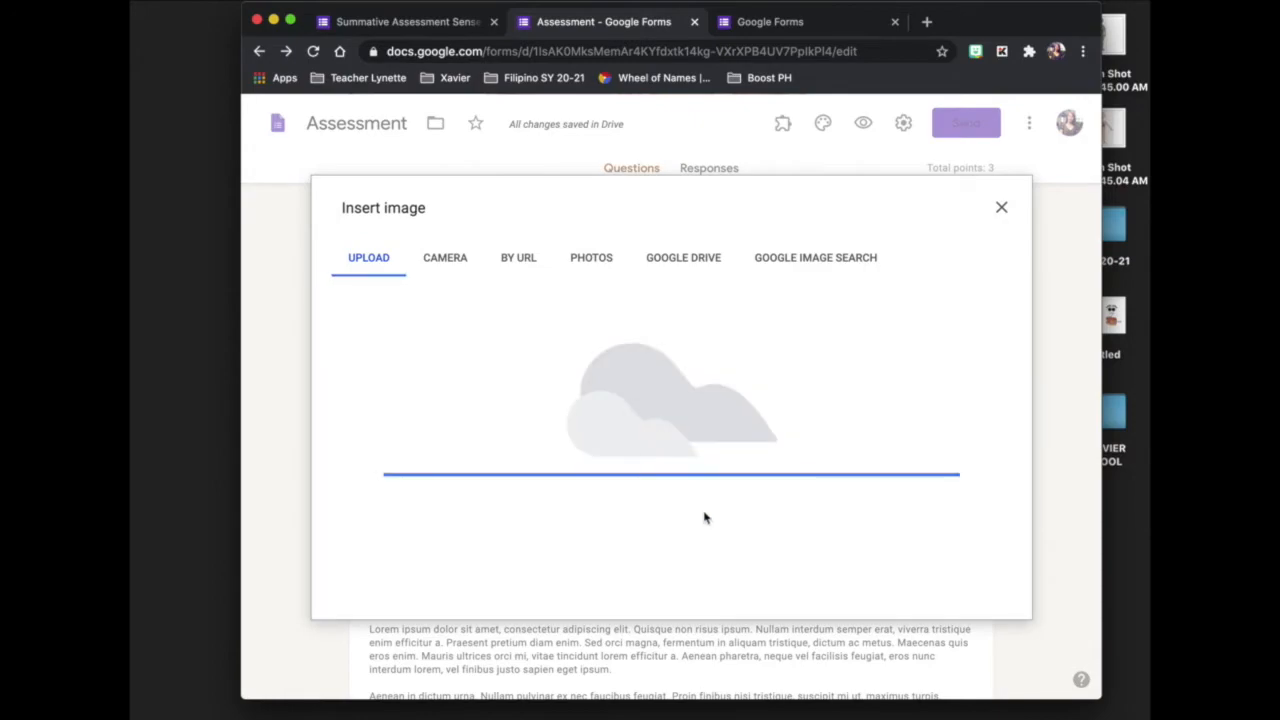
text(Skeletal System)
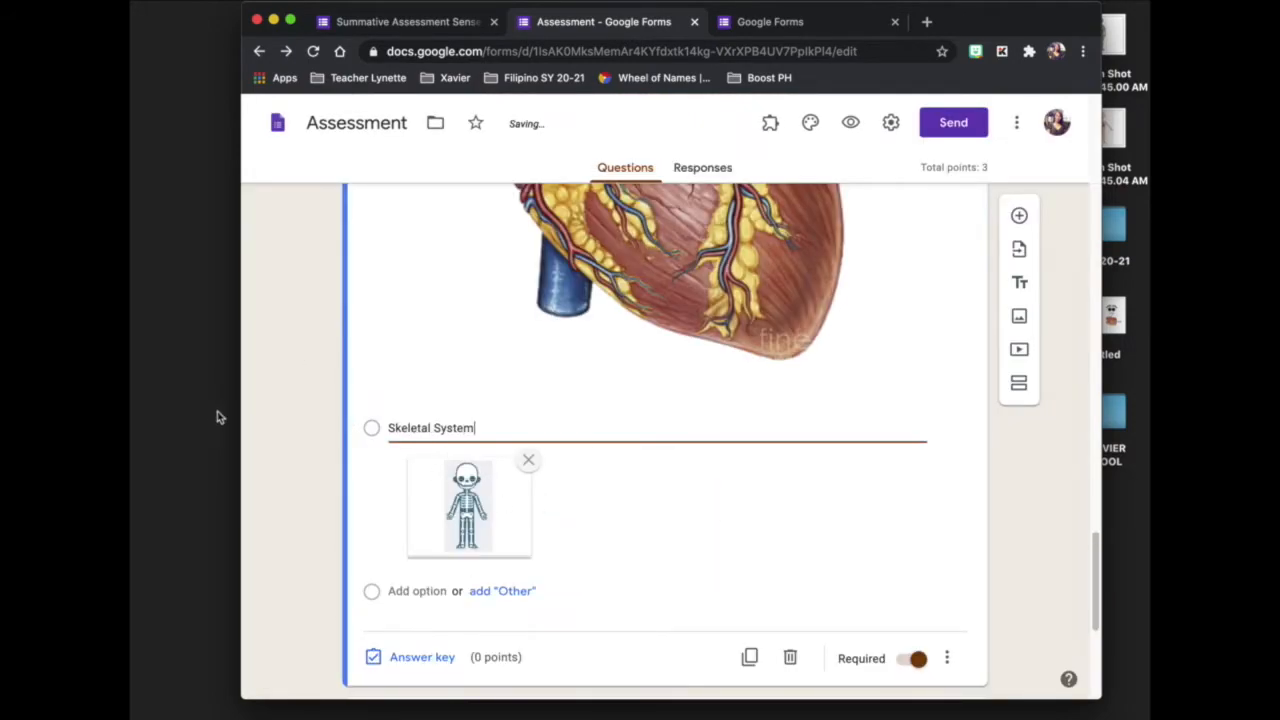
Add a second option "Circulatory System" to the heart question with the blood vessels picture.
click(428, 591)
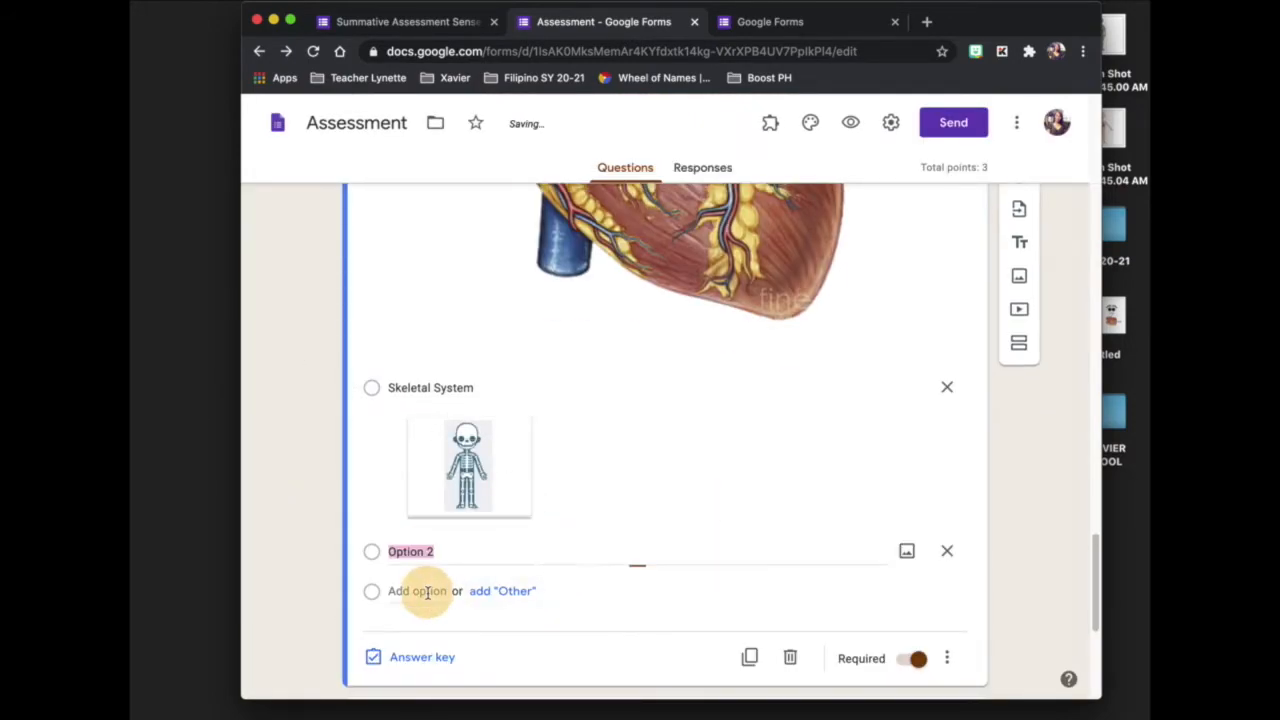
click(907, 553)
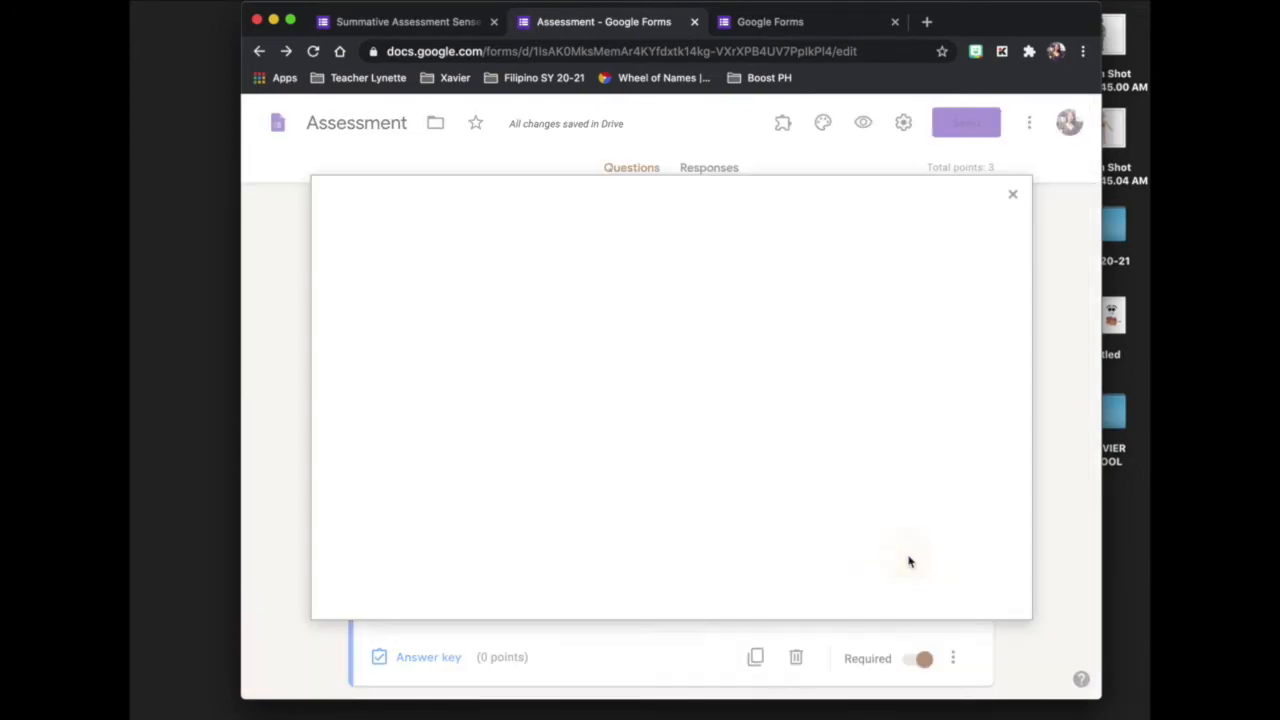
drag(1113, 127, 688, 453)
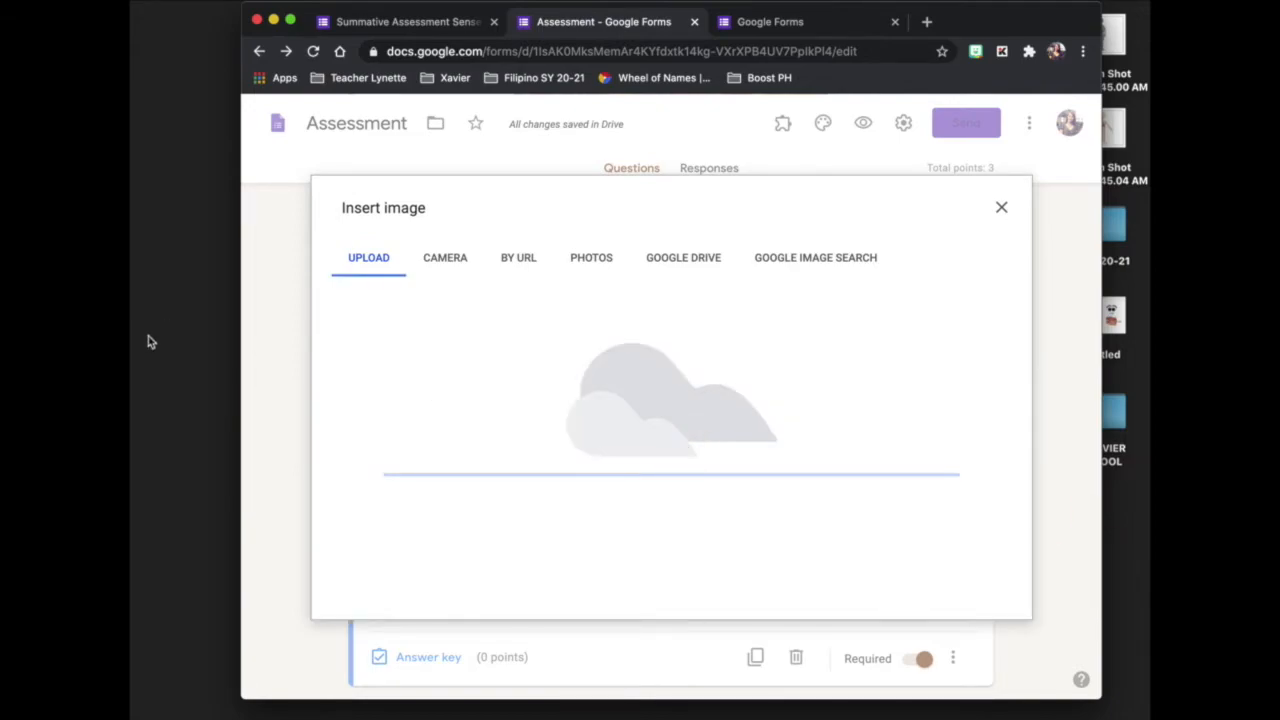
click(421, 438)
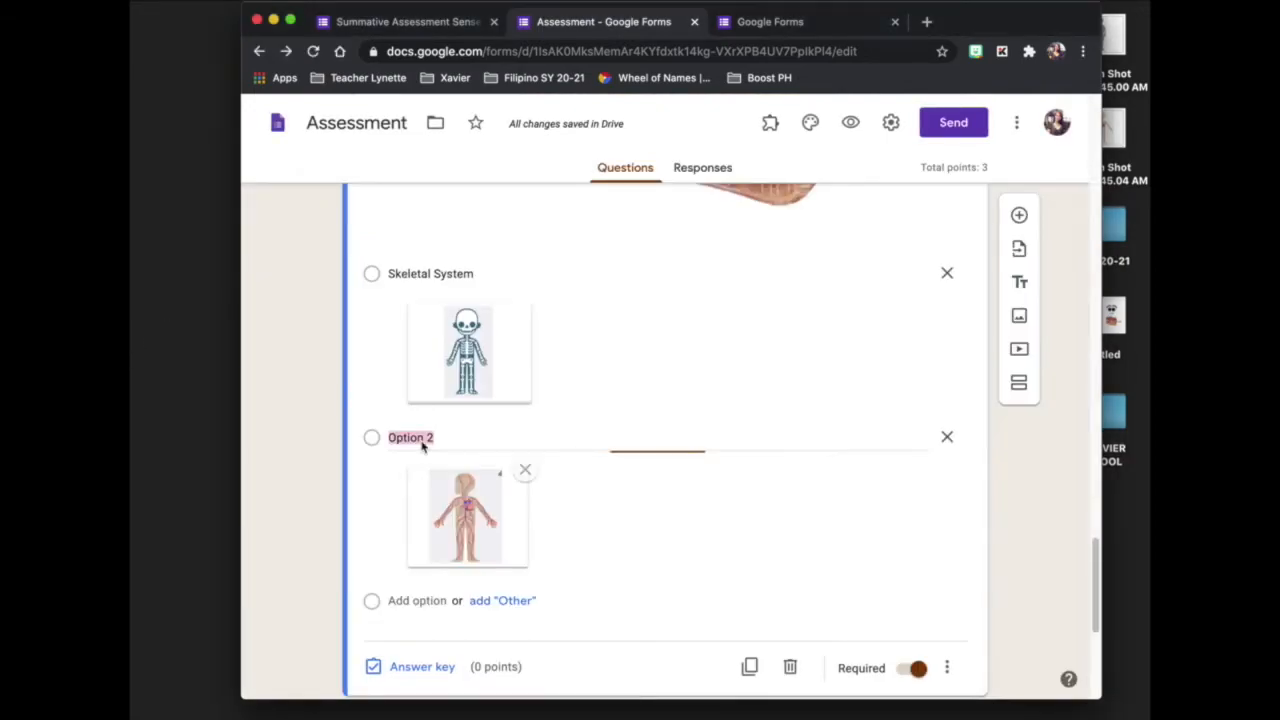
text(Cirsulatory System)
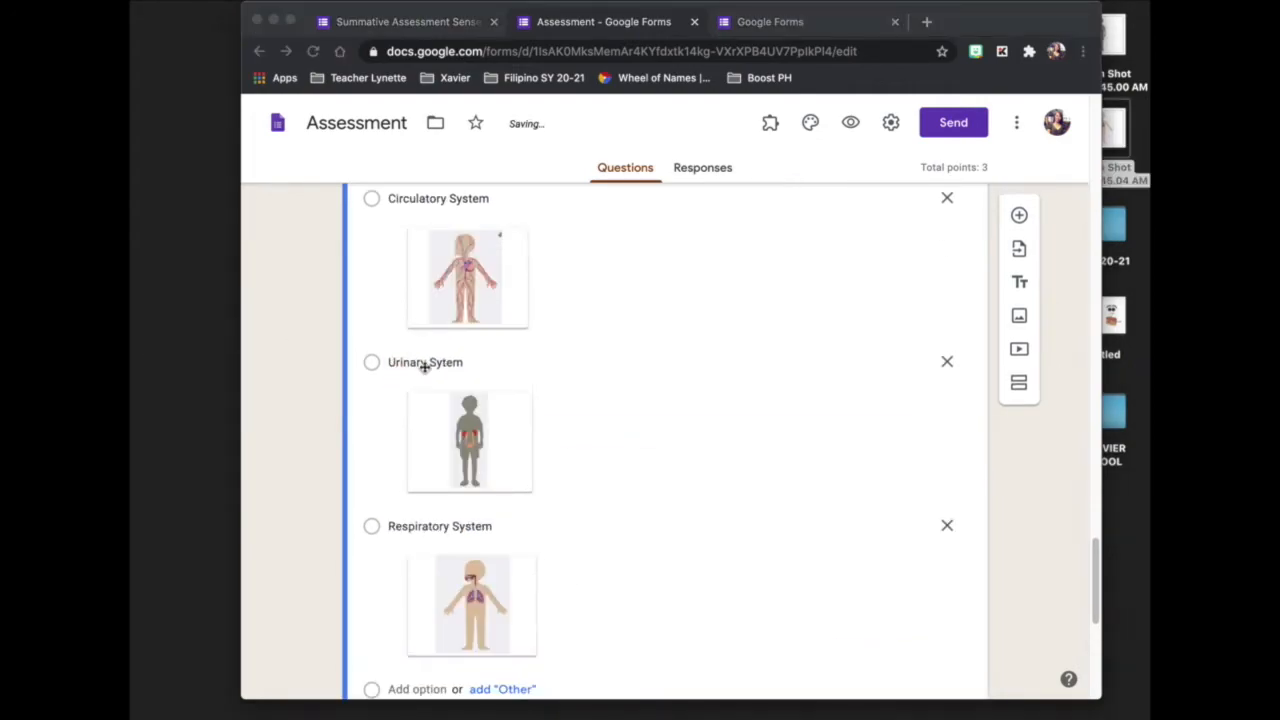
Mark Circulatory System as the correct answer in the heart question's answer key.
scroll(423, 366, down, 1)
scroll(423, 471, up, 2)
scroll(480, 392, down, 2)
scroll(520, 391, up, 2)
scroll(520, 391, down, 2)
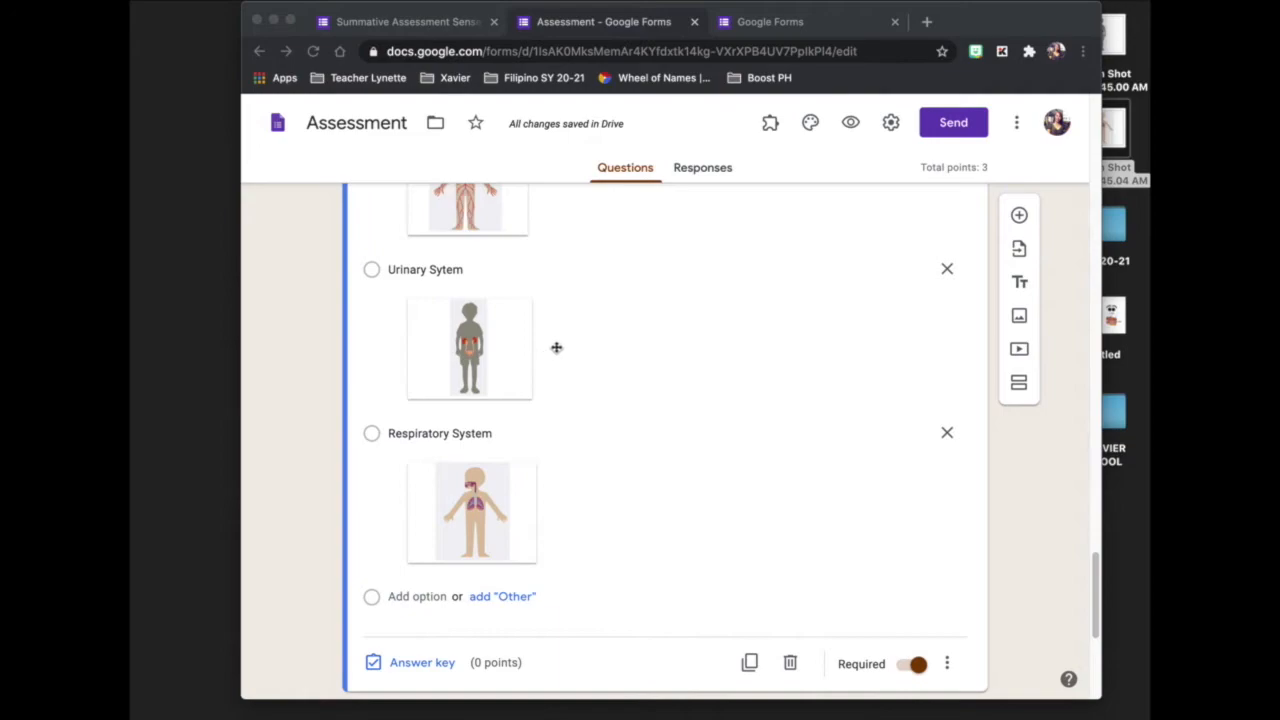
click(425, 665)
click(422, 664)
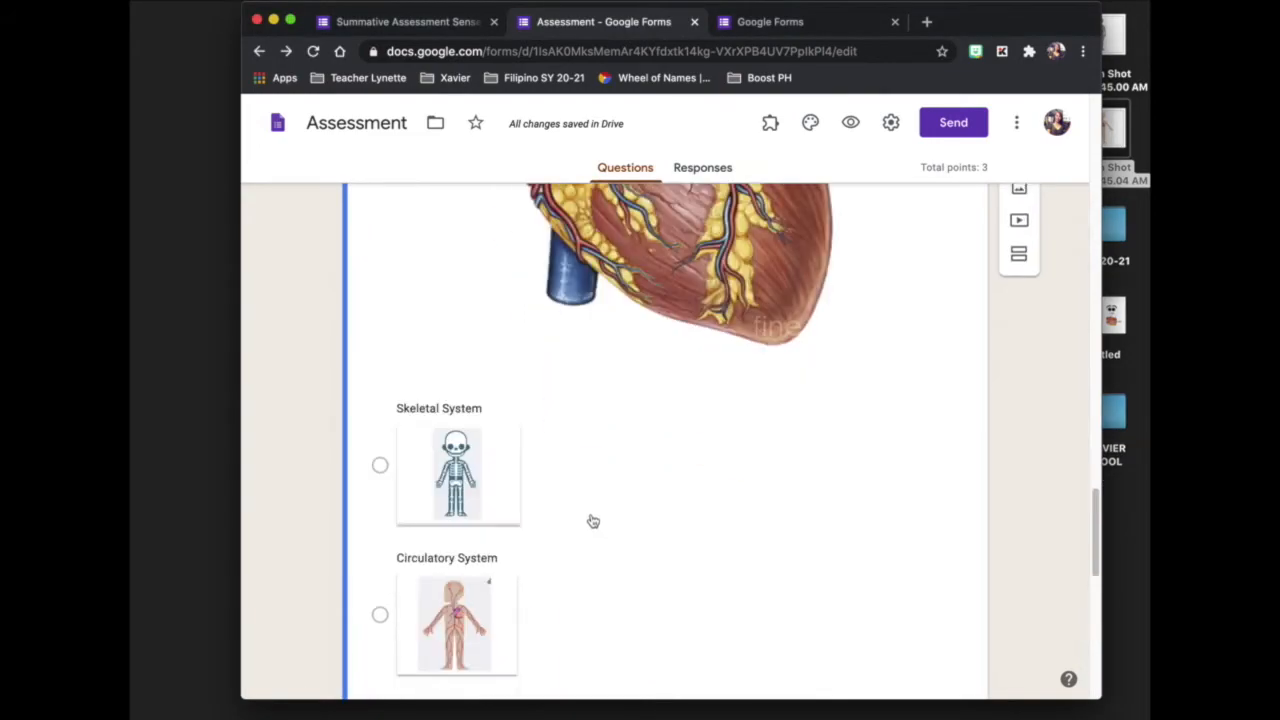
scroll(592, 512, down, 10)
scroll(580, 512, up, 5)
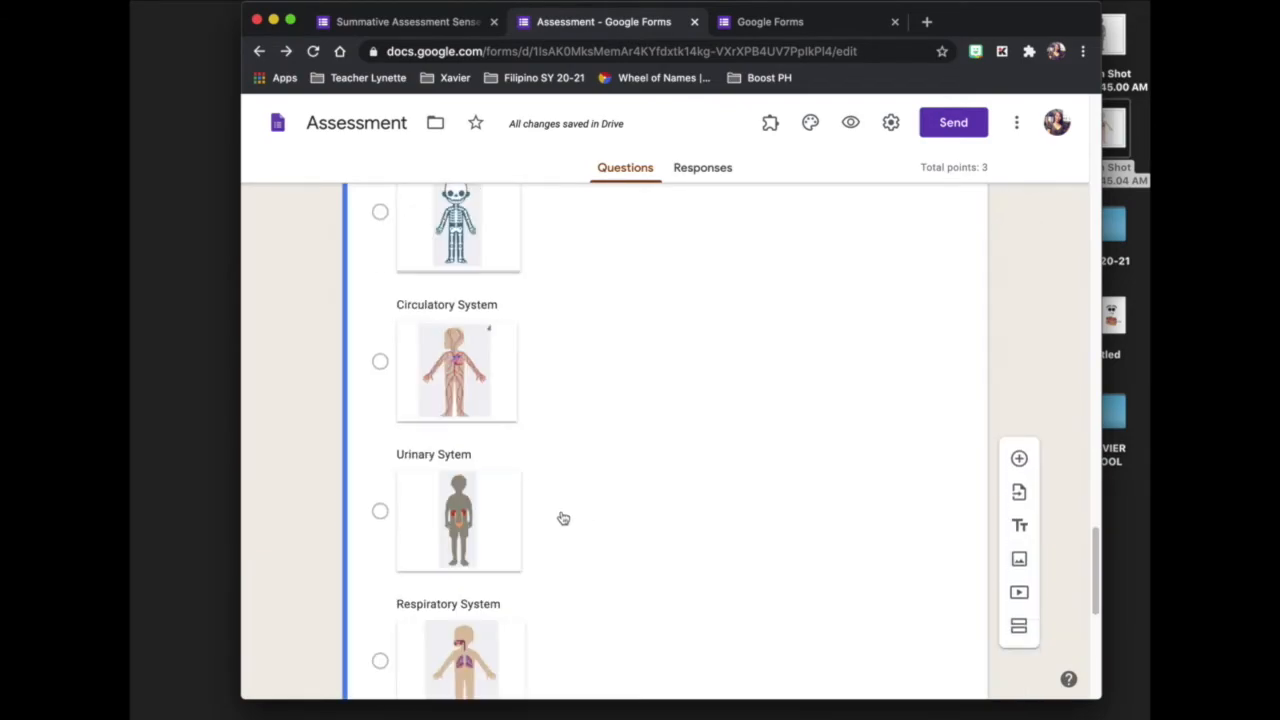
scroll(582, 504, up, 2)
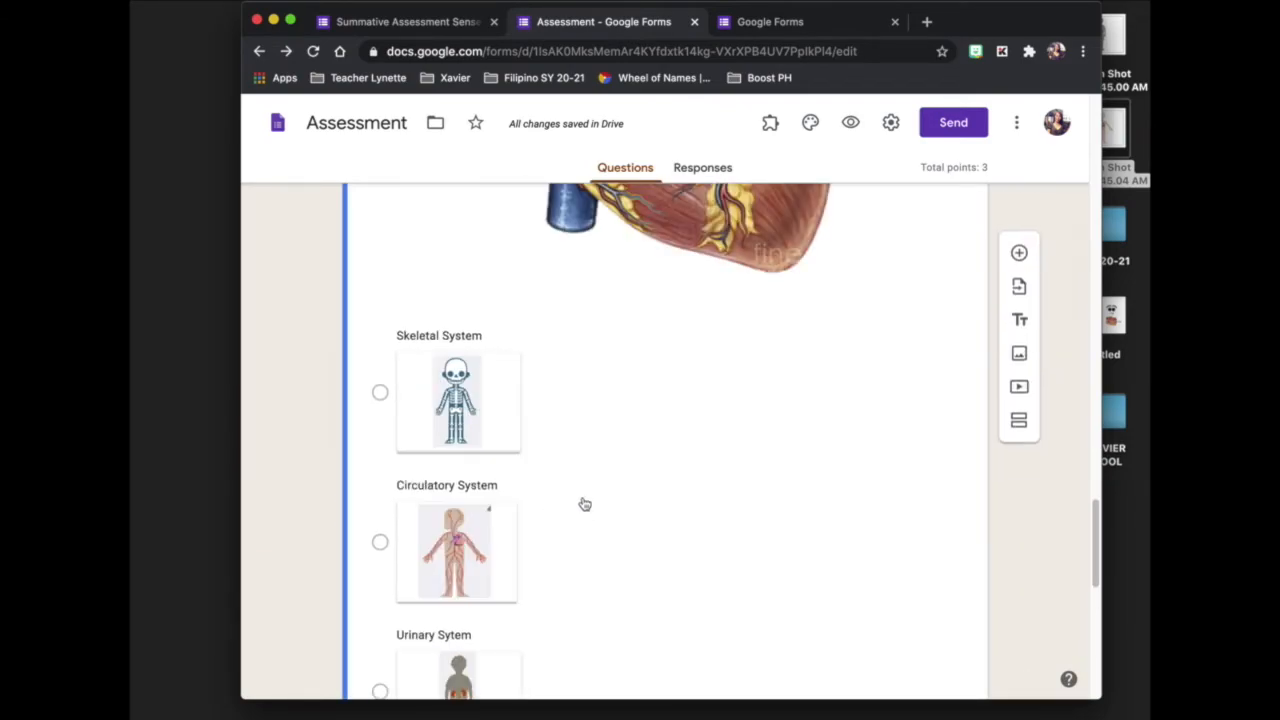
scroll(580, 504, down, 2)
click(380, 433)
scroll(796, 473, down, 4)
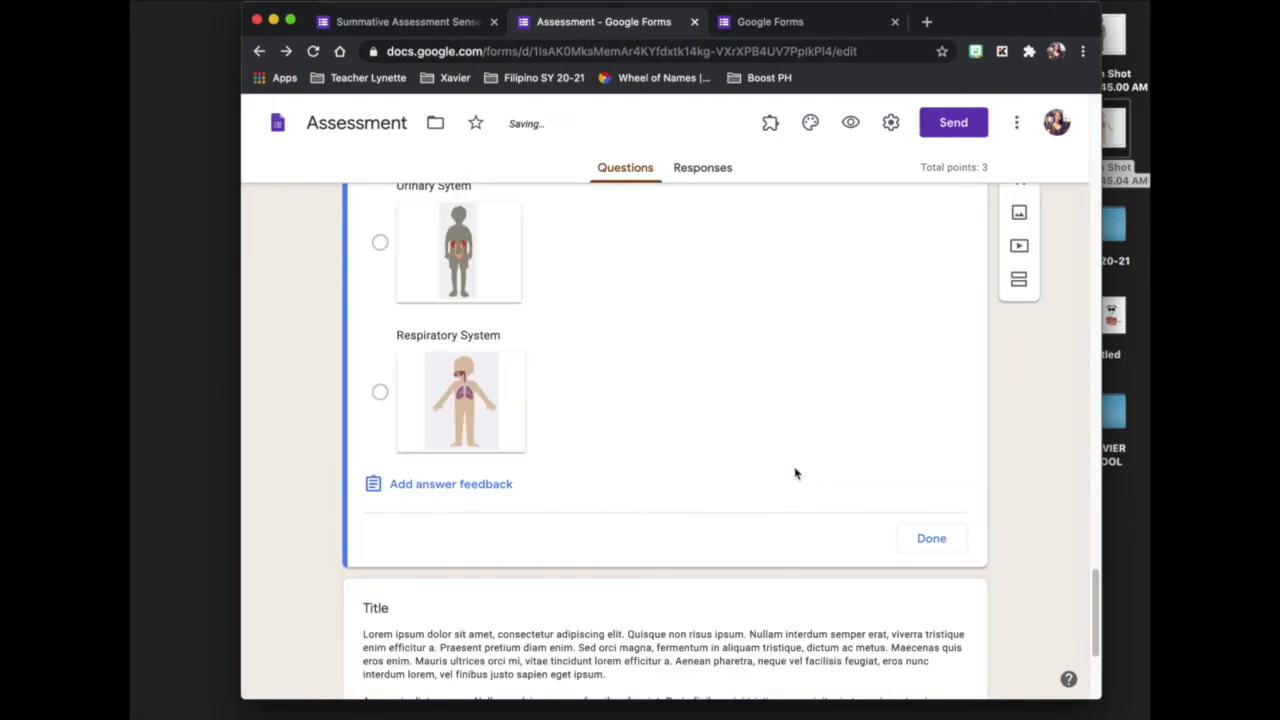
click(931, 541)
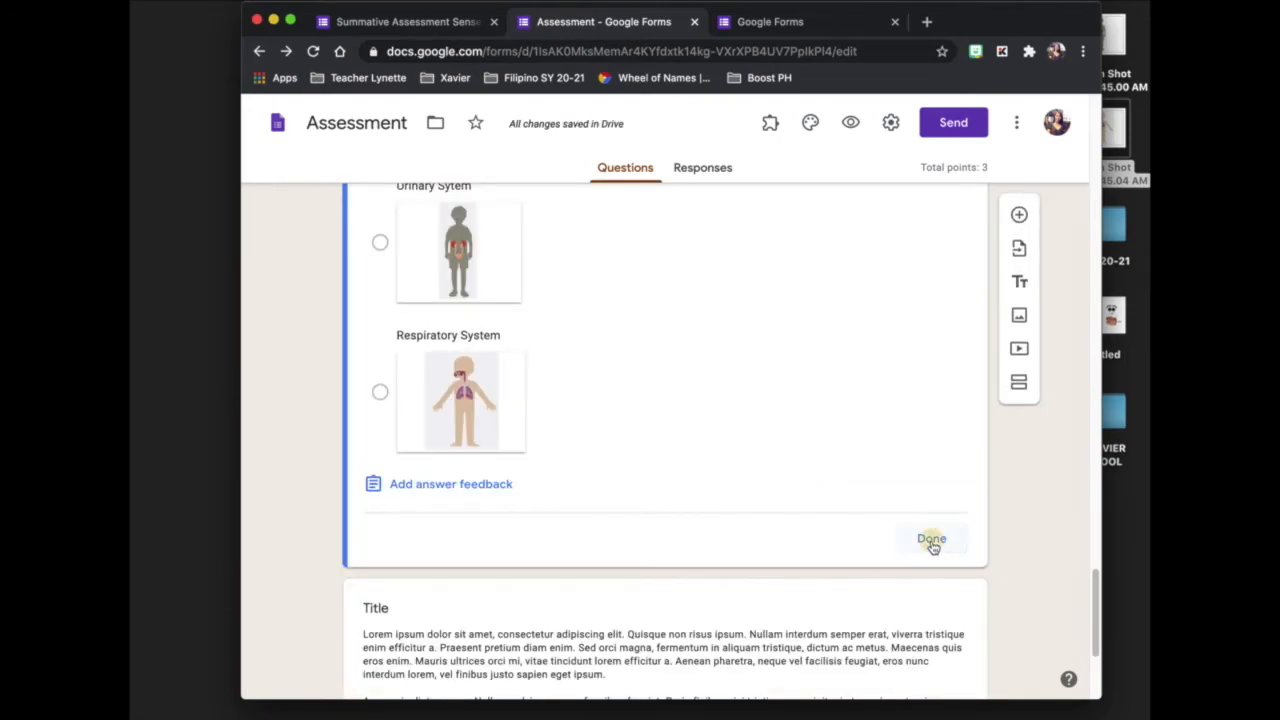
Title the new block below the heart question "IV. Short Response" and describe it "A. Study the pictures below and answer questions 1-3".
scroll(705, 513, down, 4)
scroll(710, 505, down, 2)
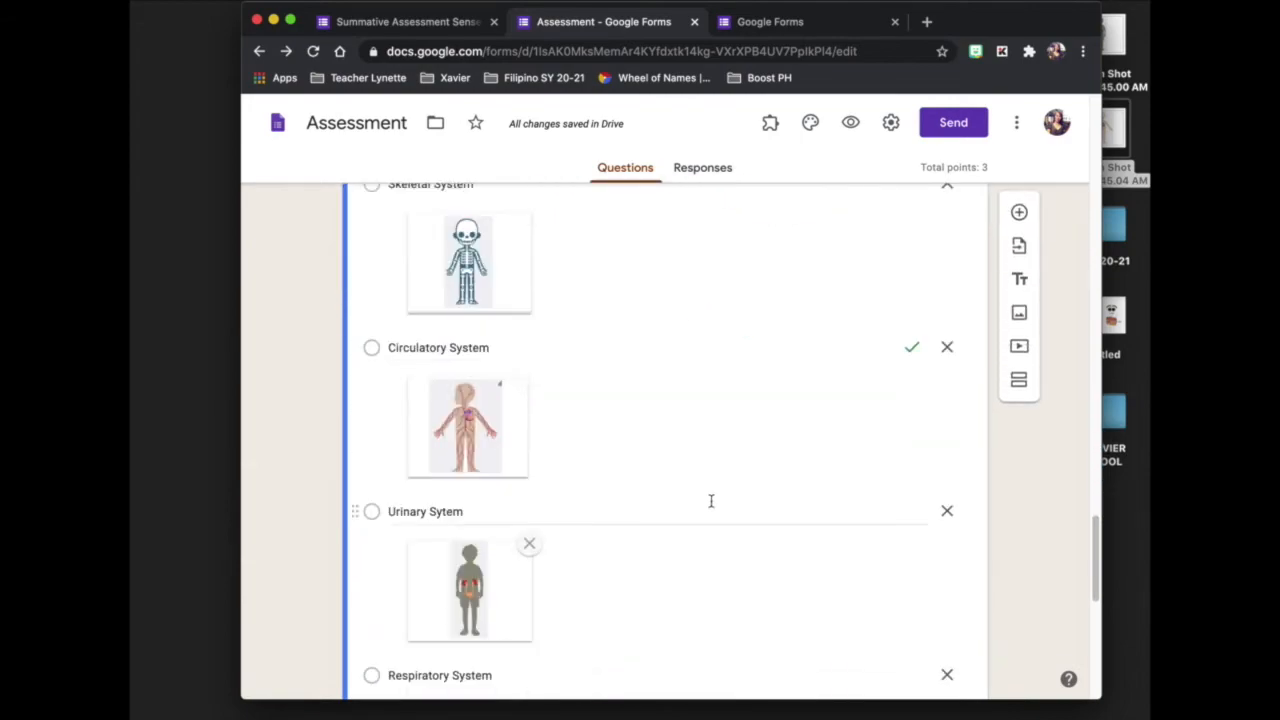
scroll(711, 503, up, 6)
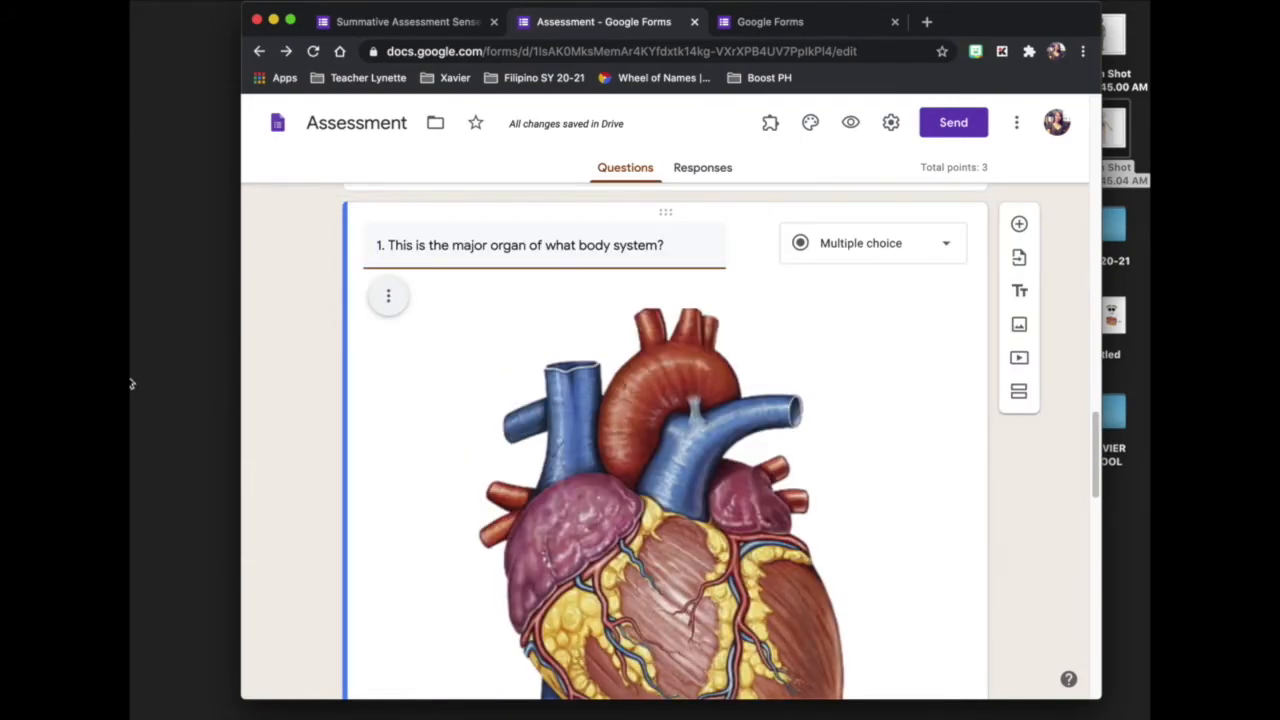
scroll(766, 404, down, 4)
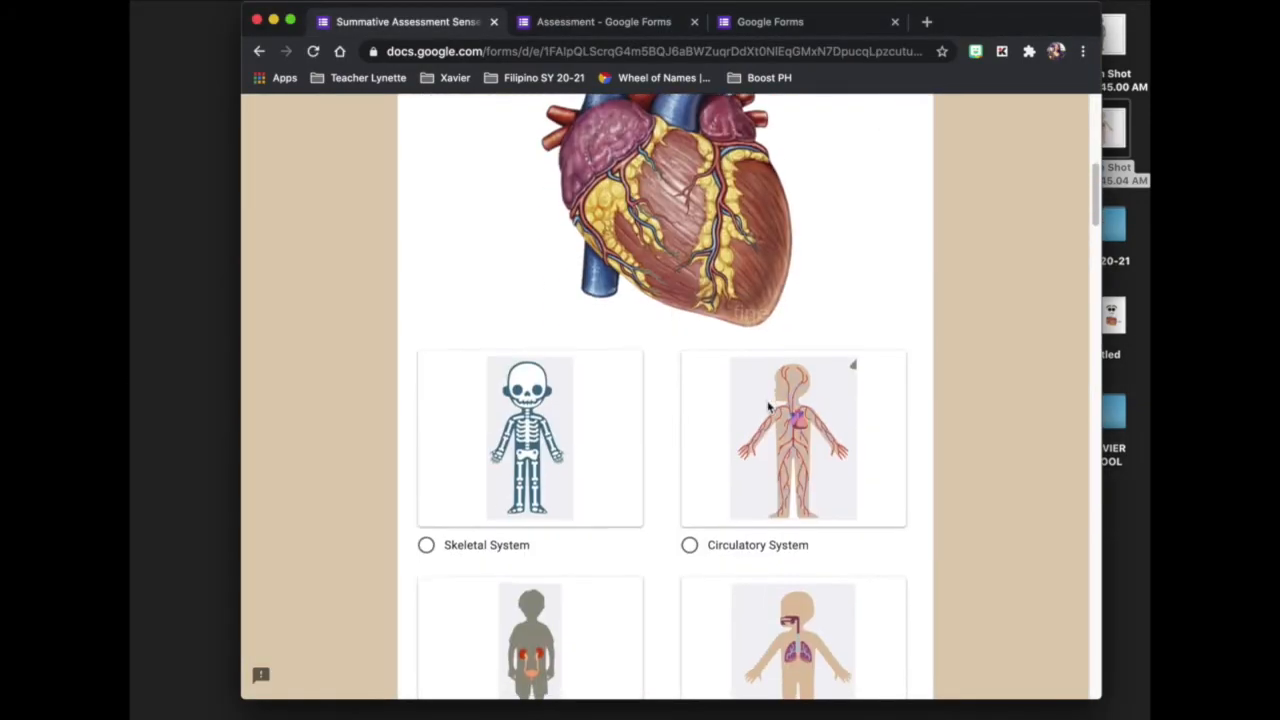
scroll(846, 461, down, 8)
scroll(846, 461, down, 20)
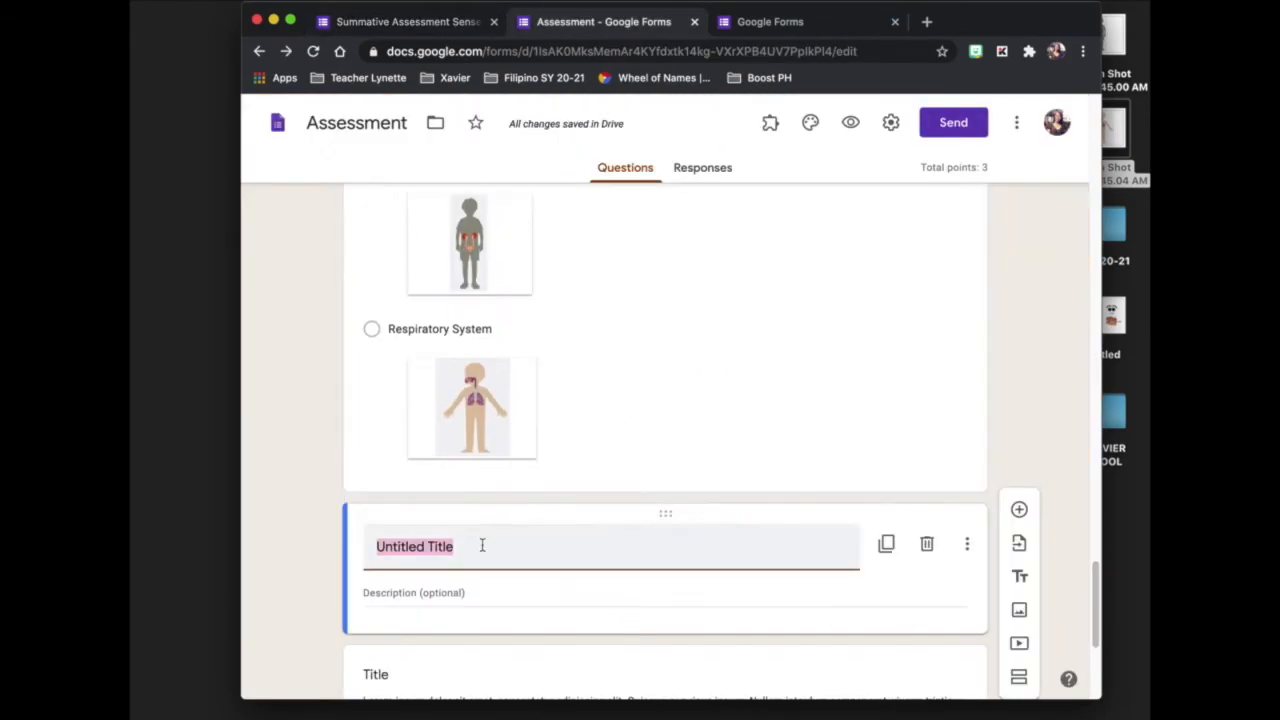
text(IV. Short Response)
key(Tab)
text(A. Study the pictures below and answer questions 1-3)
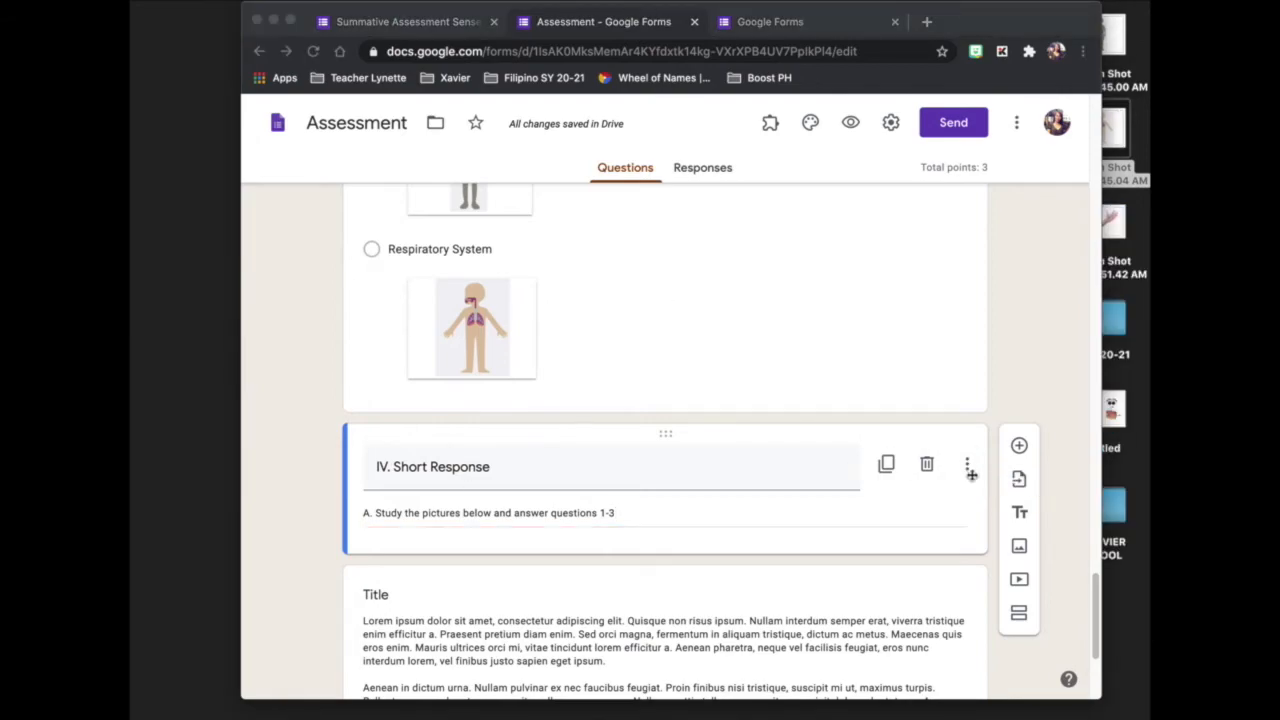
Insert the arm picture below the IV. Short Response block, titled "A. Study the pictures below and answer questions 1-3".
click(1019, 548)
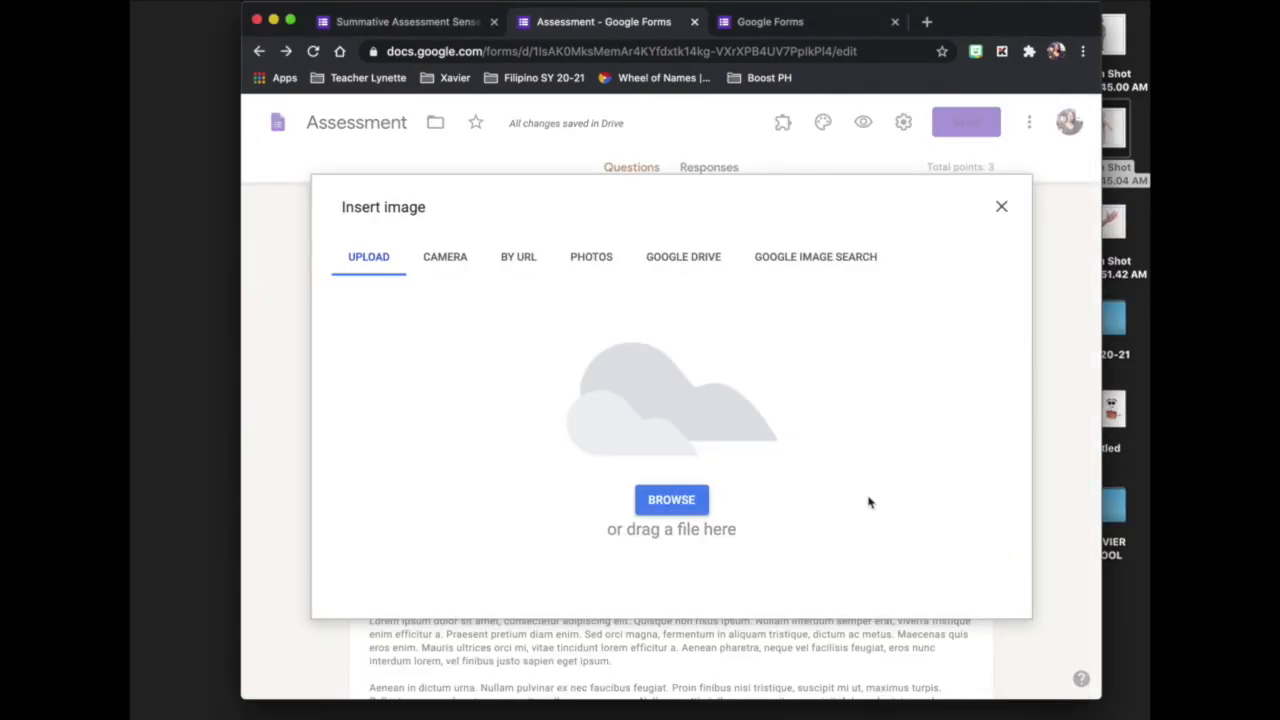
drag(1130, 222, 630, 350)
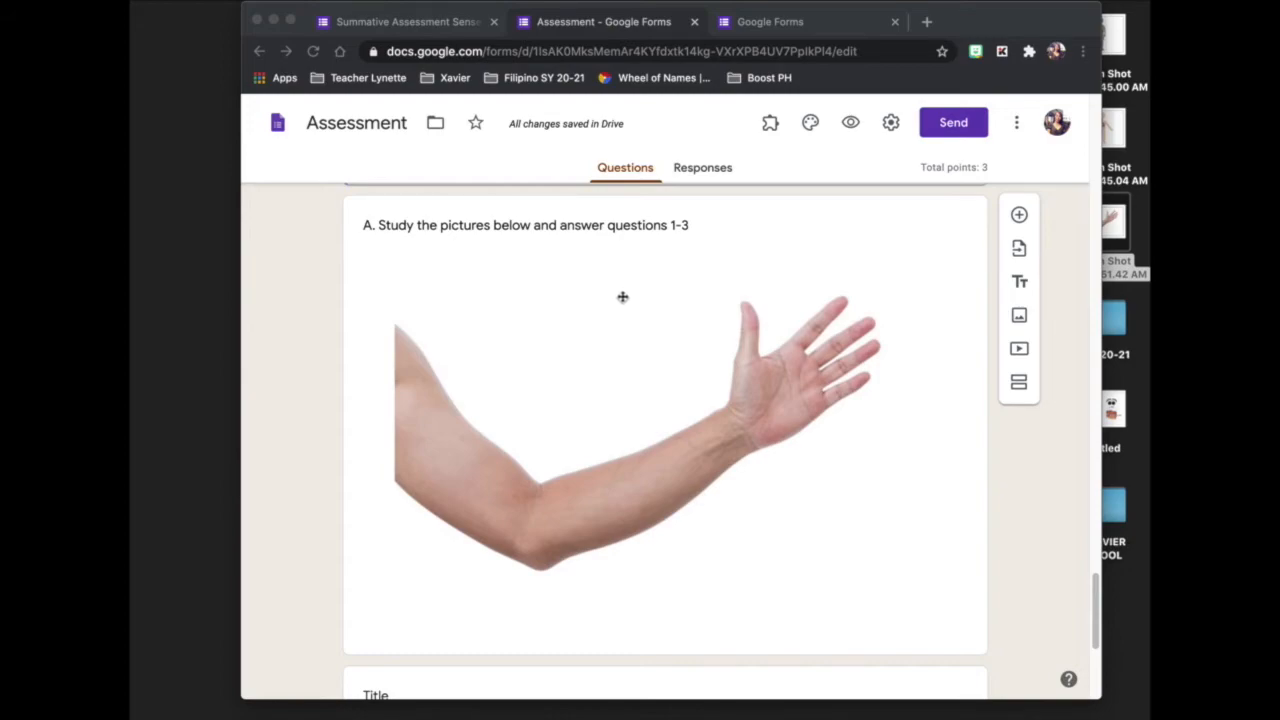
scroll(820, 360, down, 1)
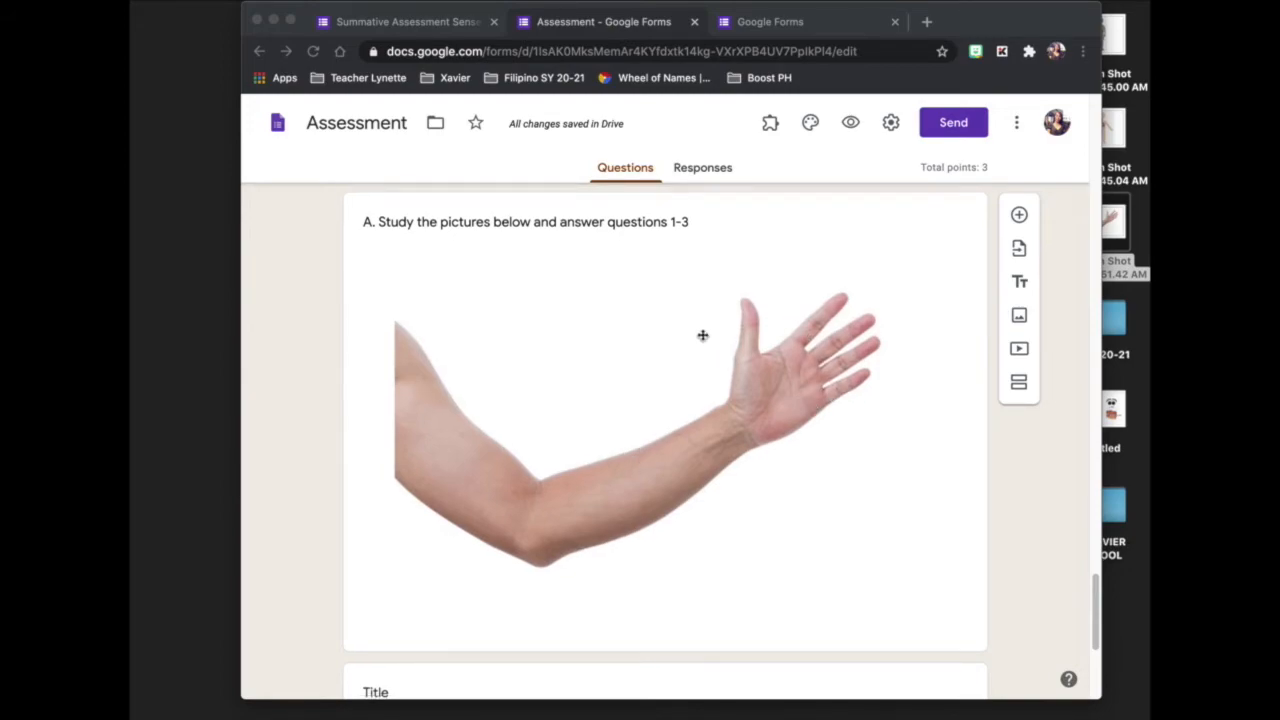
scroll(540, 380, down, 3)
scroll(540, 380, up, 4)
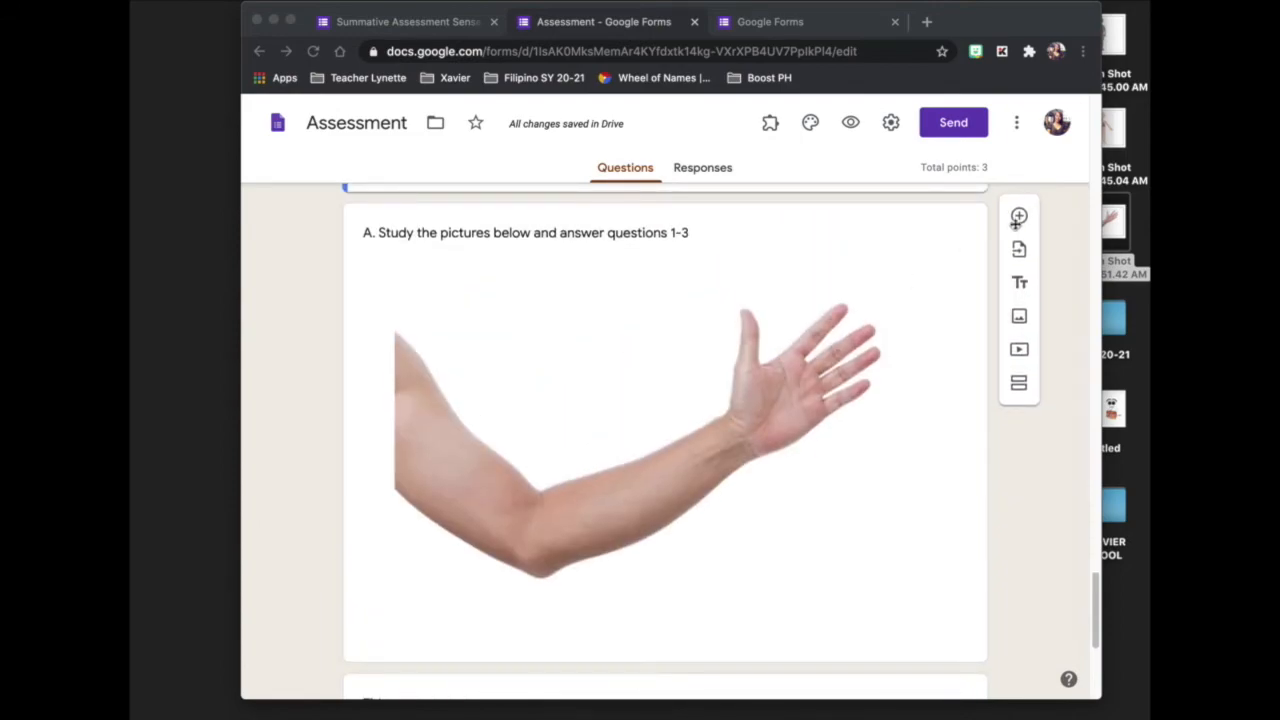
Add a question below the arm picture reading "1. What sense organ is shown in the picture?".
click(1019, 216)
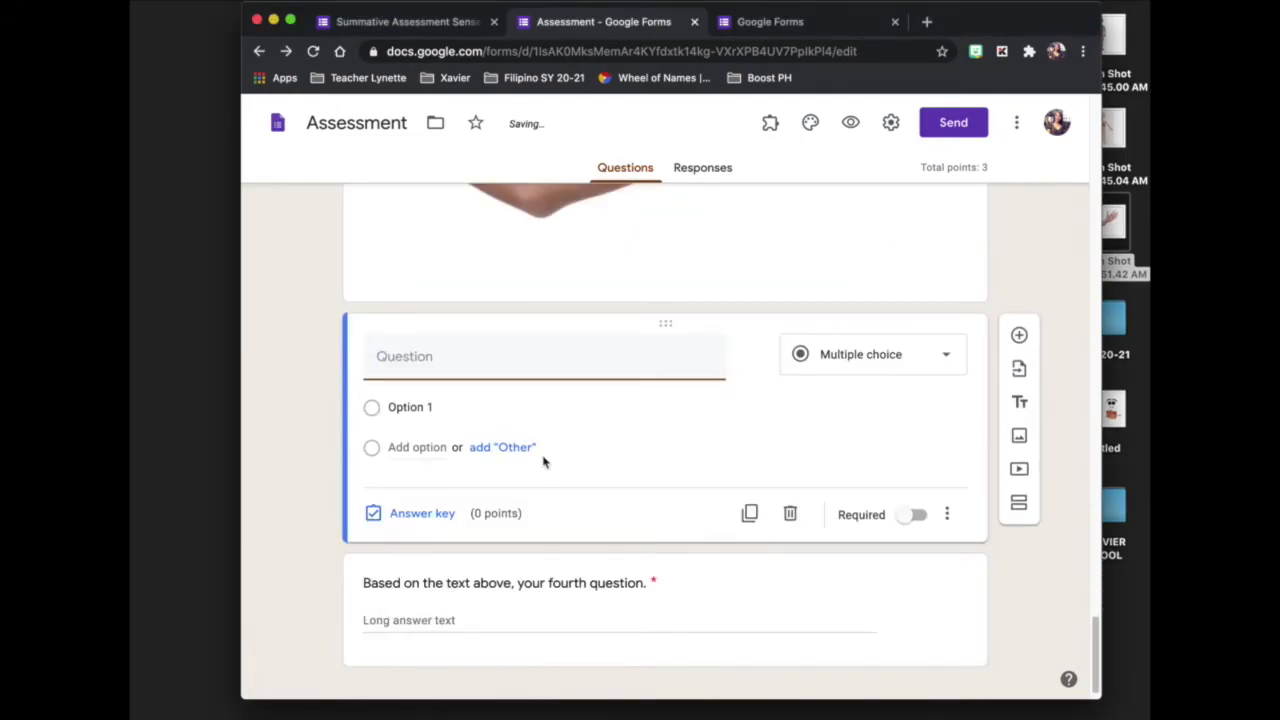
scroll(465, 359, up, 5)
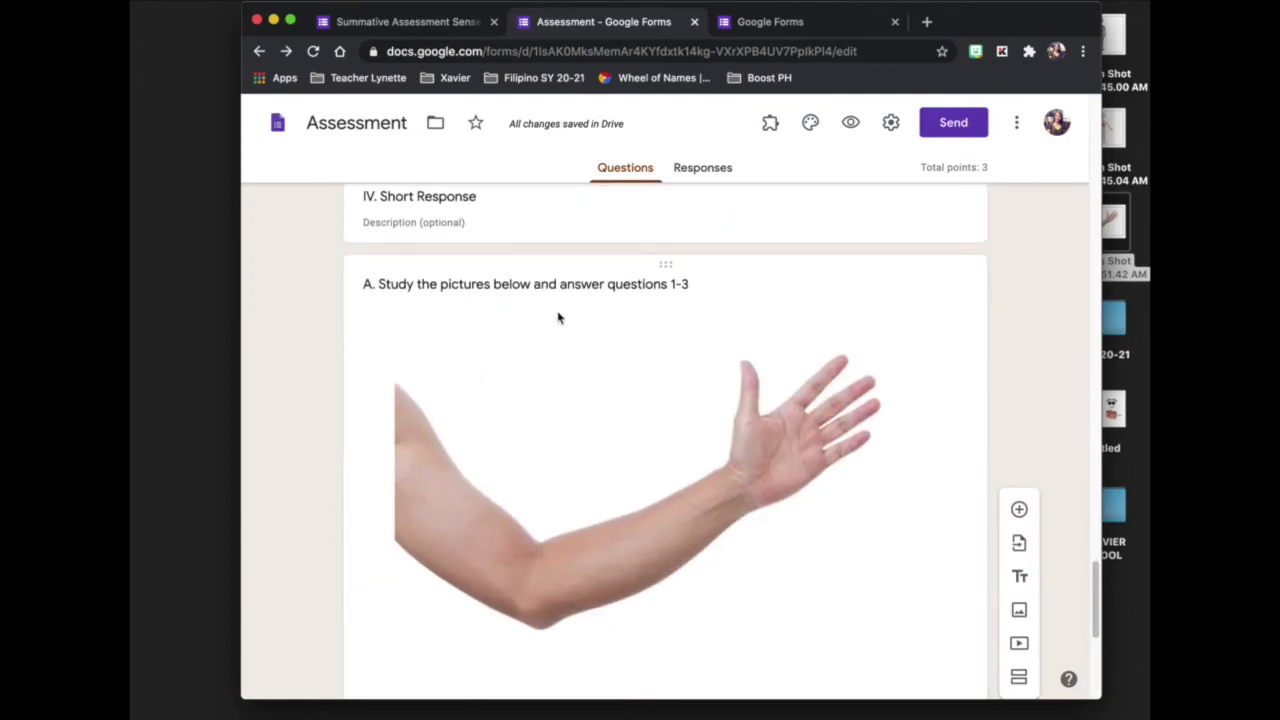
scroll(626, 340, down, 4)
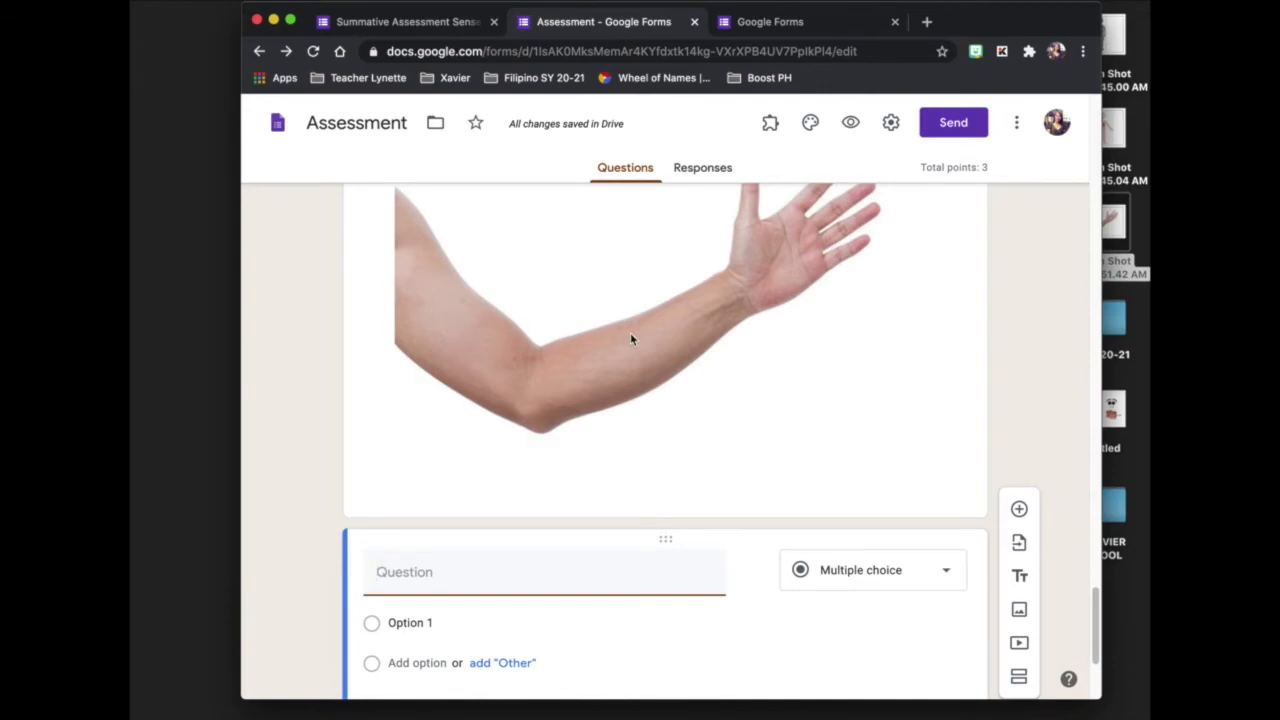
scroll(597, 503, down, 1)
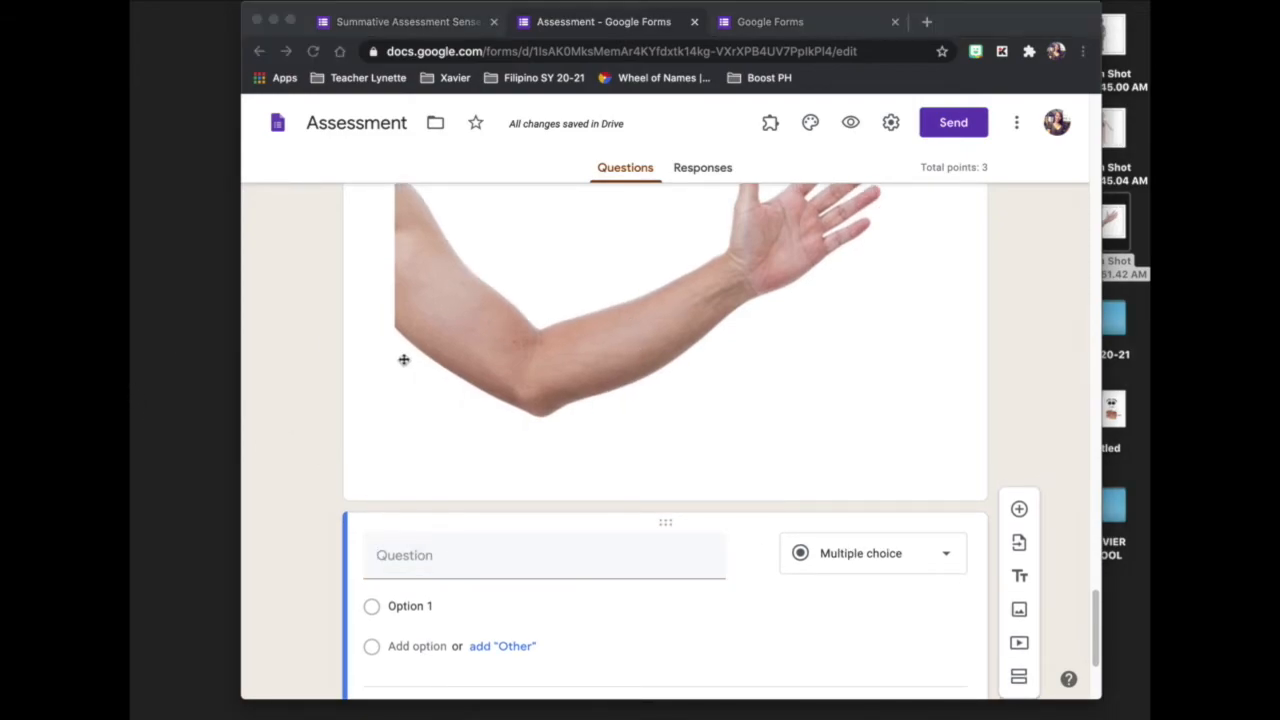
click(438, 566)
text(1. What sense organ is shown in the picture?)
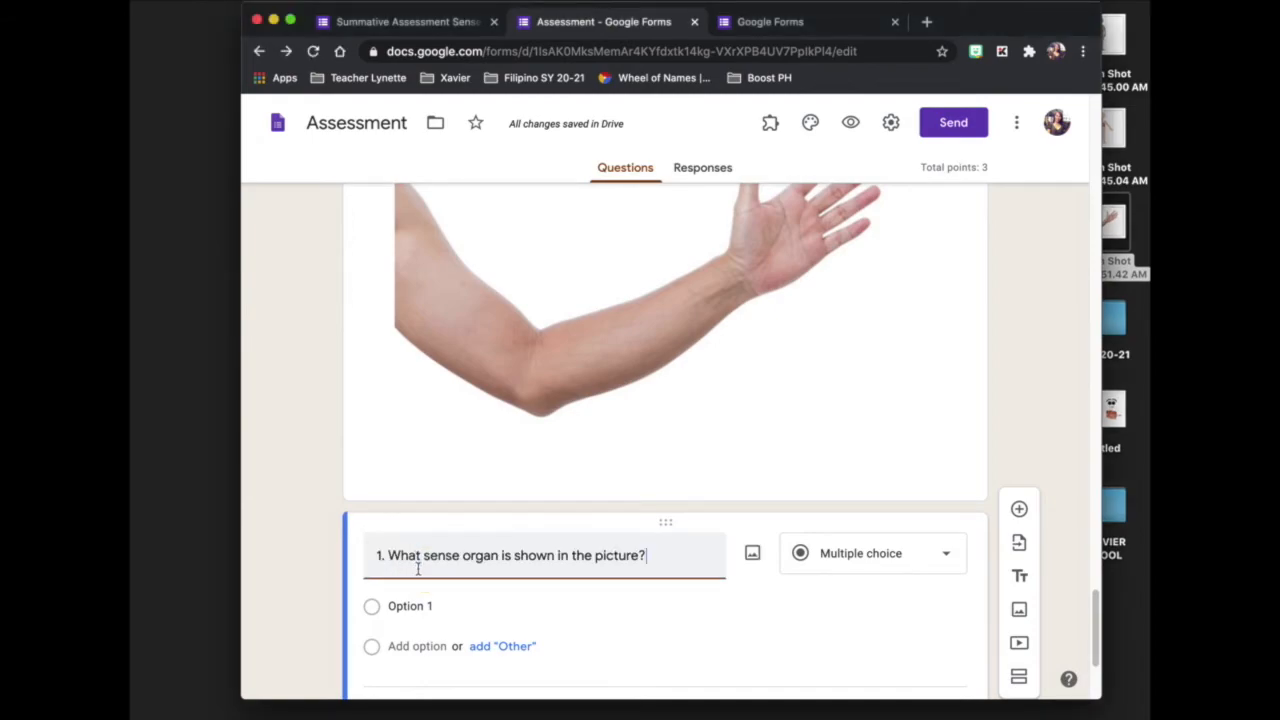
Change the sense organ question to Short answer and make it required.
scroll(724, 632, down, 1)
scroll(721, 611, down, 1)
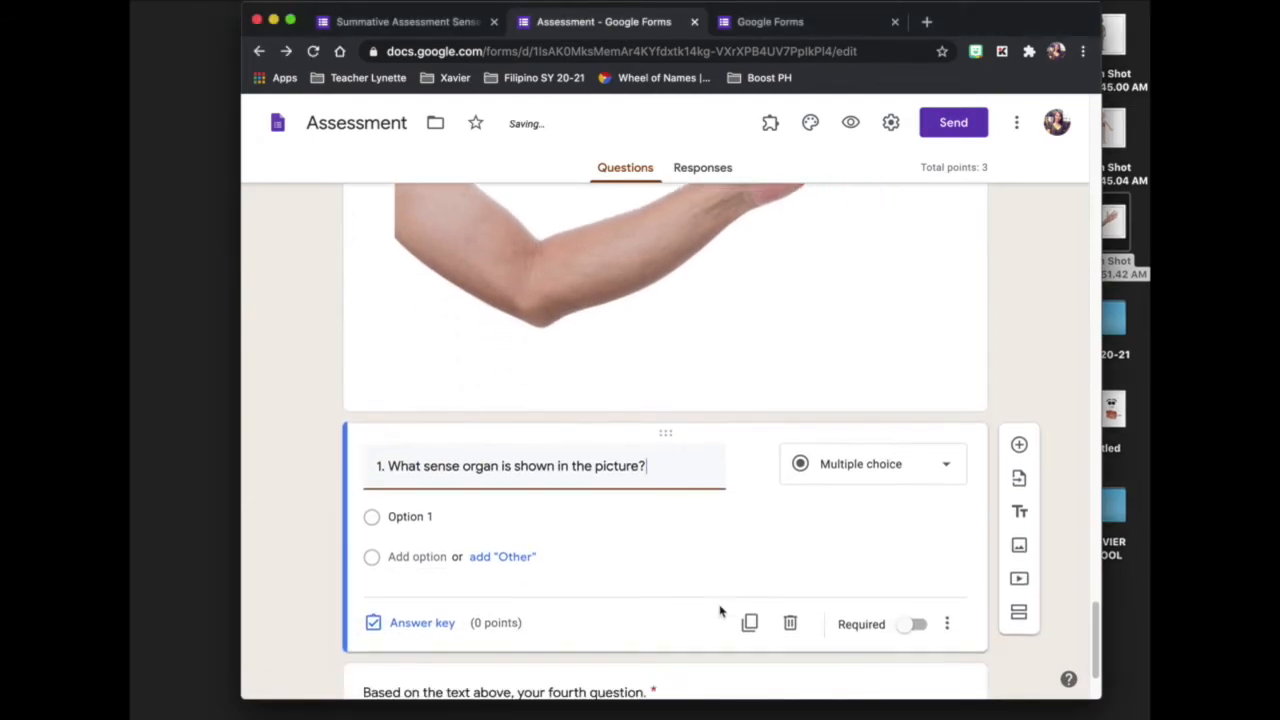
click(947, 470)
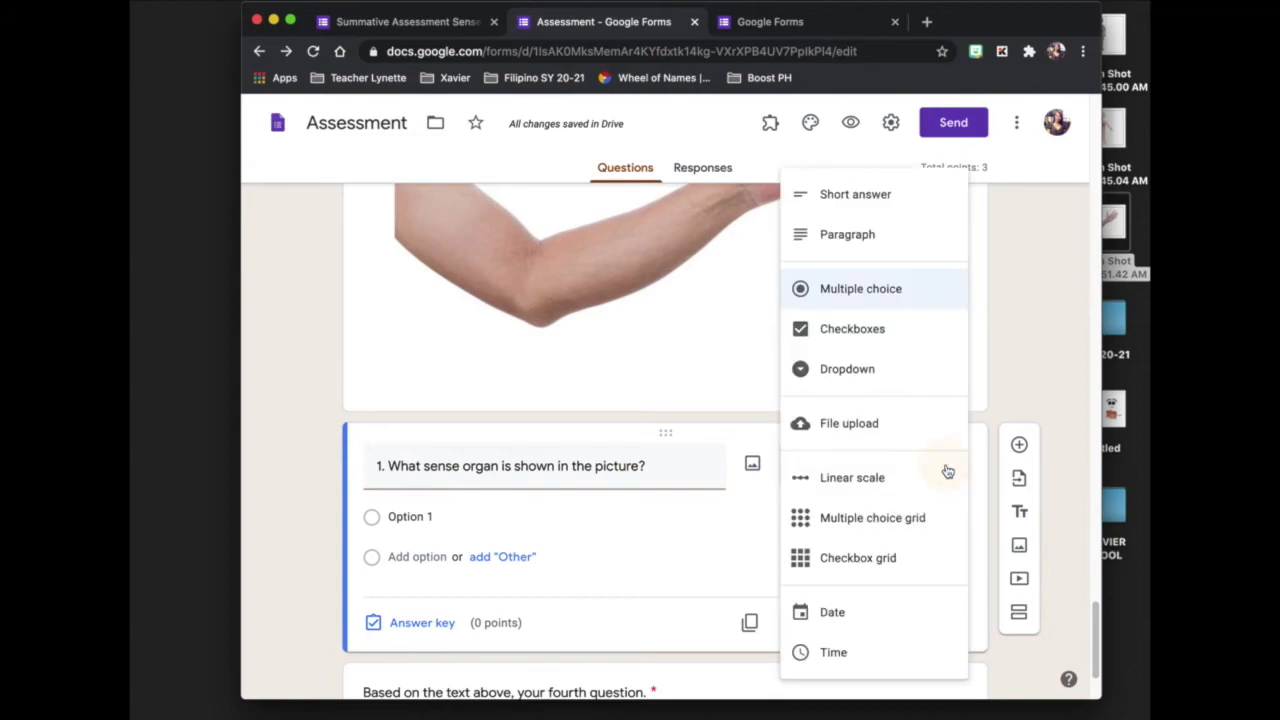
click(845, 196)
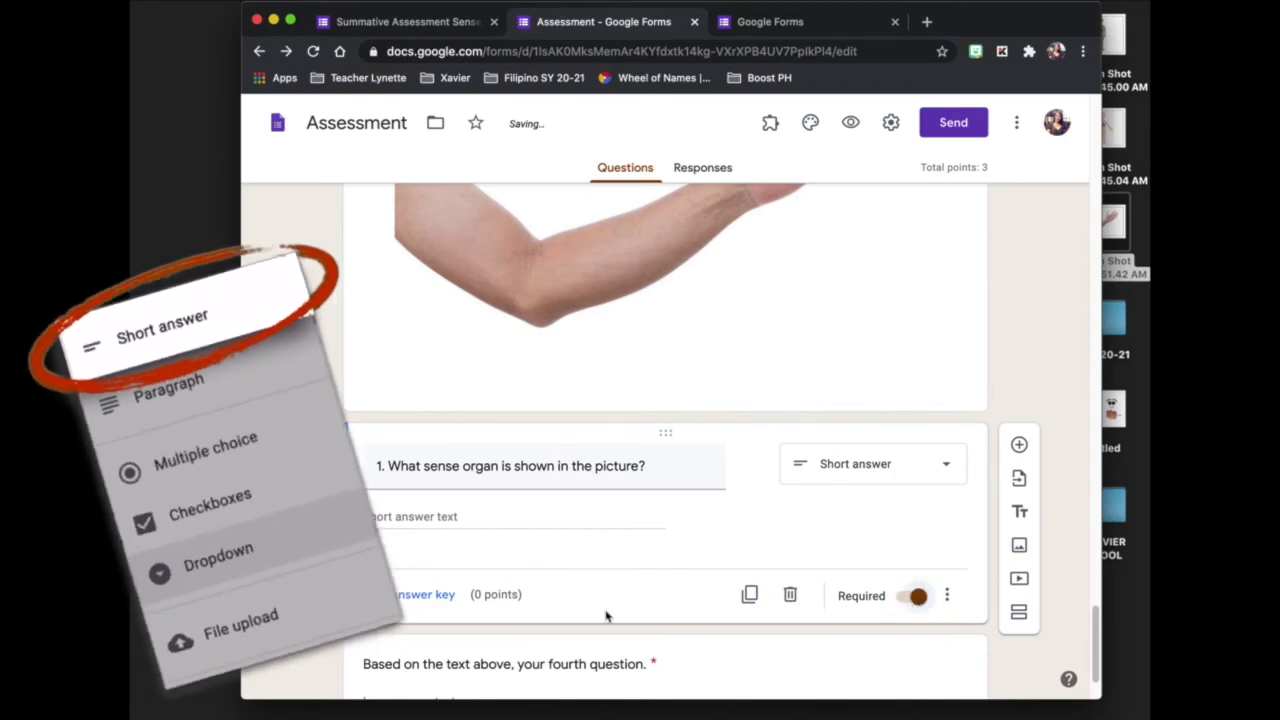
Open the sense organ question's answer key and set its score to 2 points.
click(421, 595)
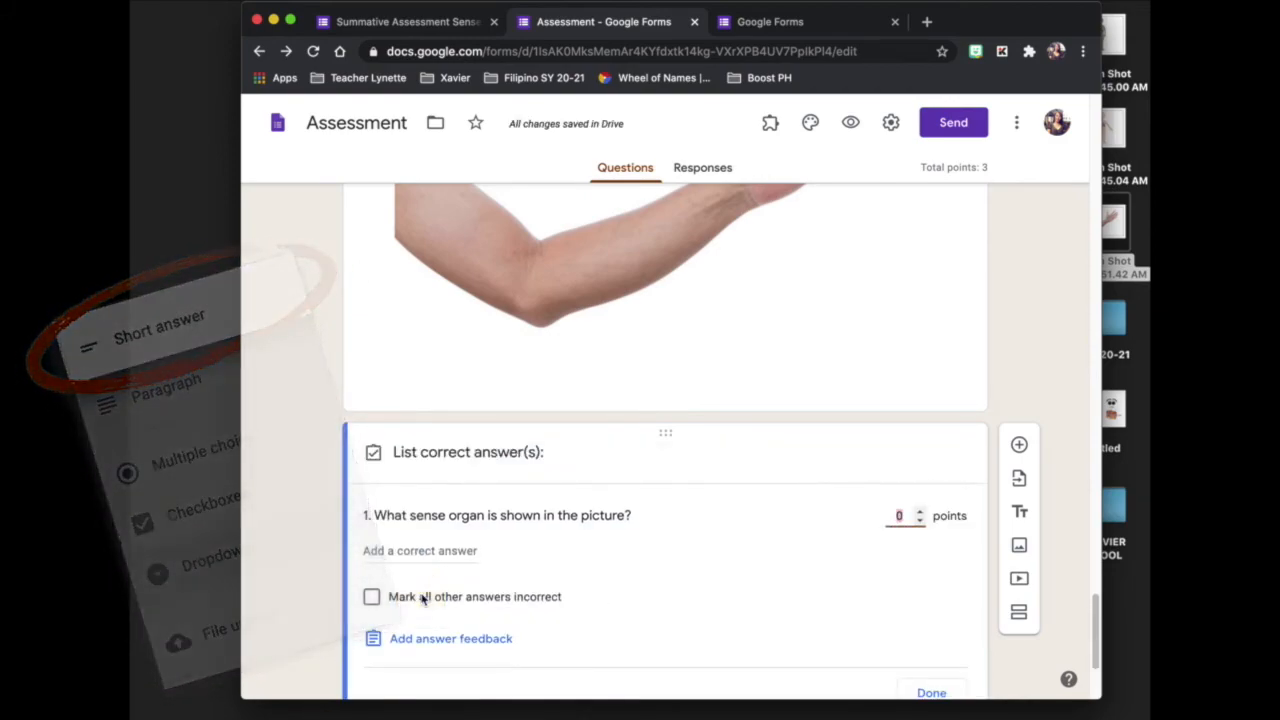
click(920, 512)
click(920, 512)
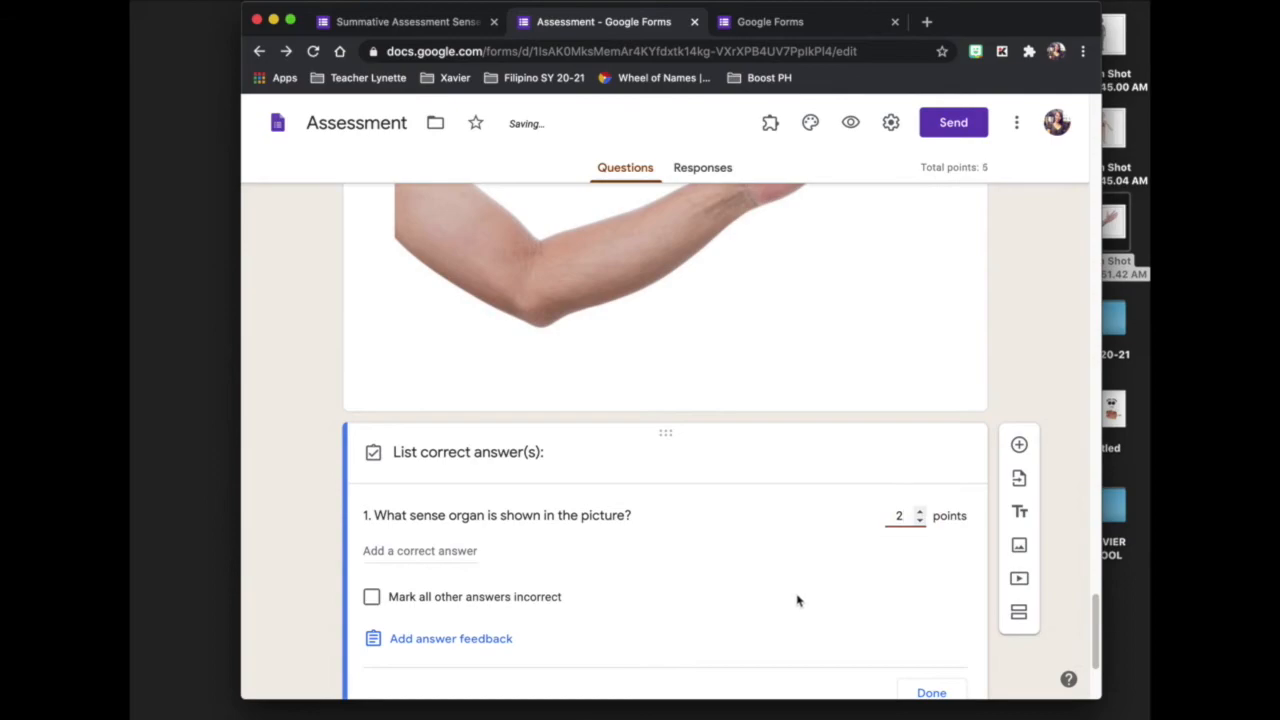
scroll(790, 600, down, 2)
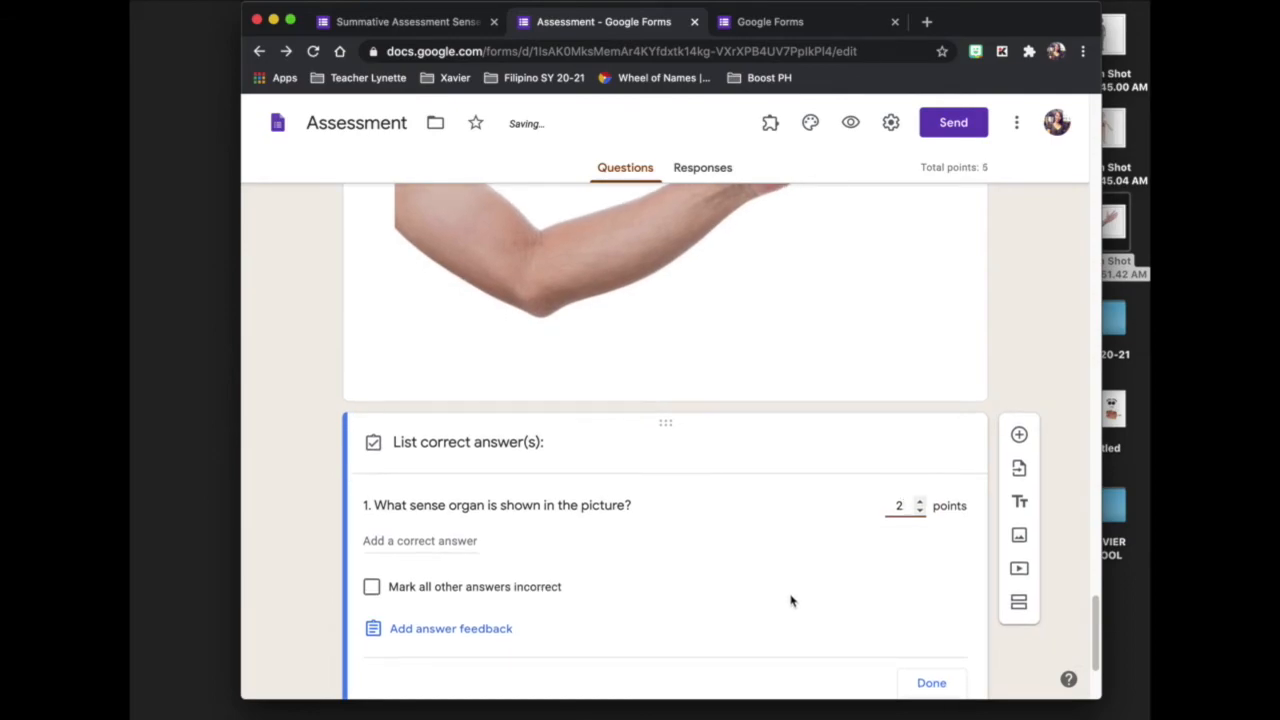
scroll(791, 600, down, 3)
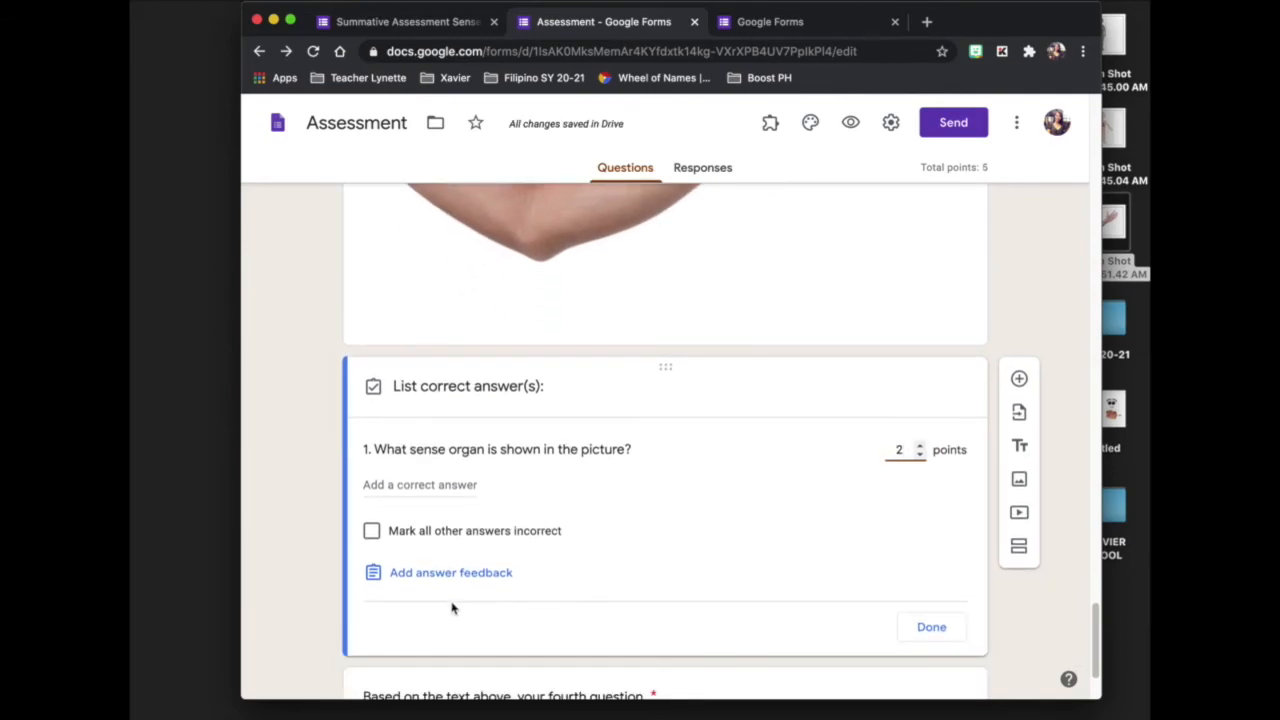
List "Skin", "Hand" and "Touch" as correct answers for the sense organ question.
click(415, 483)
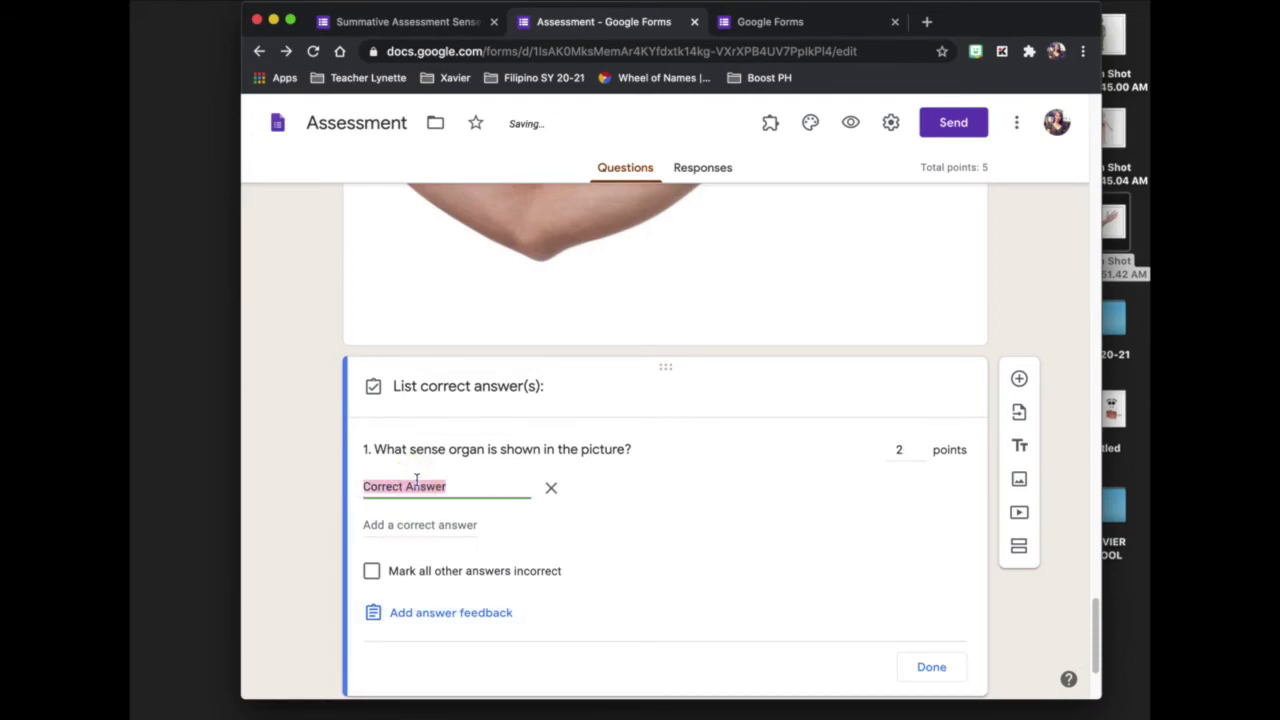
text(Ar)
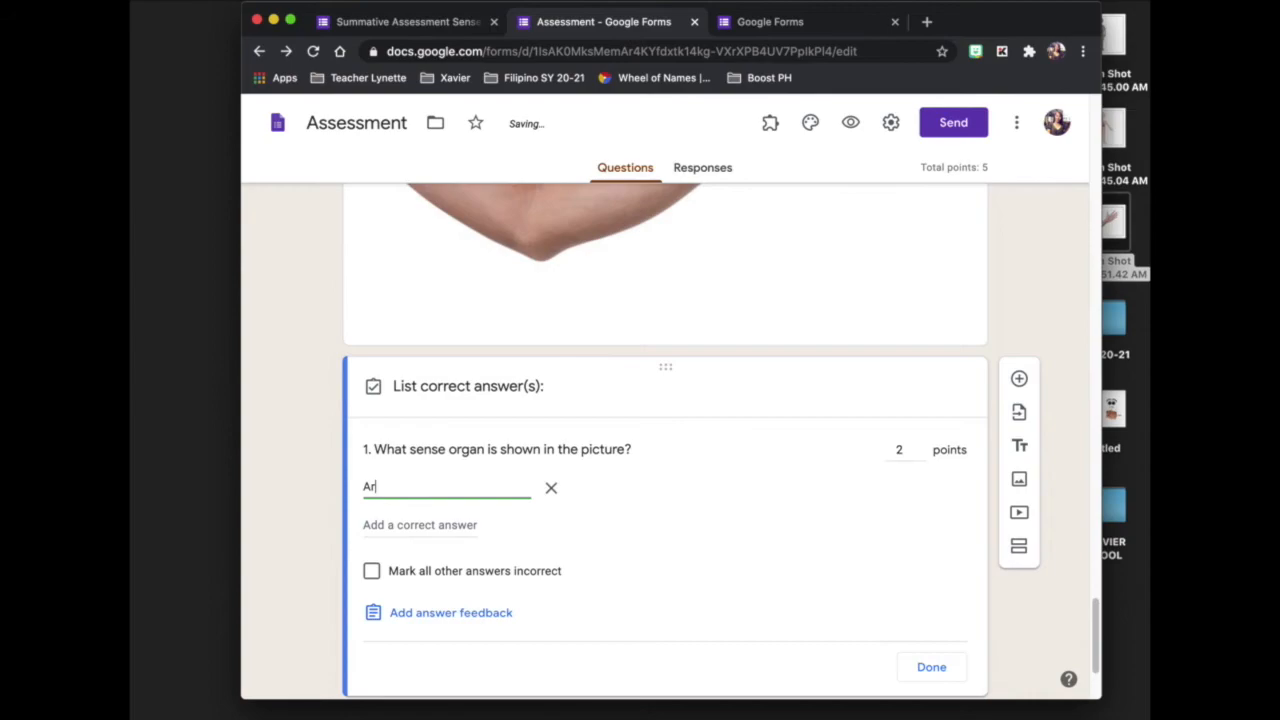
scroll(422, 488, up, 3)
scroll(421, 481, down, 5)
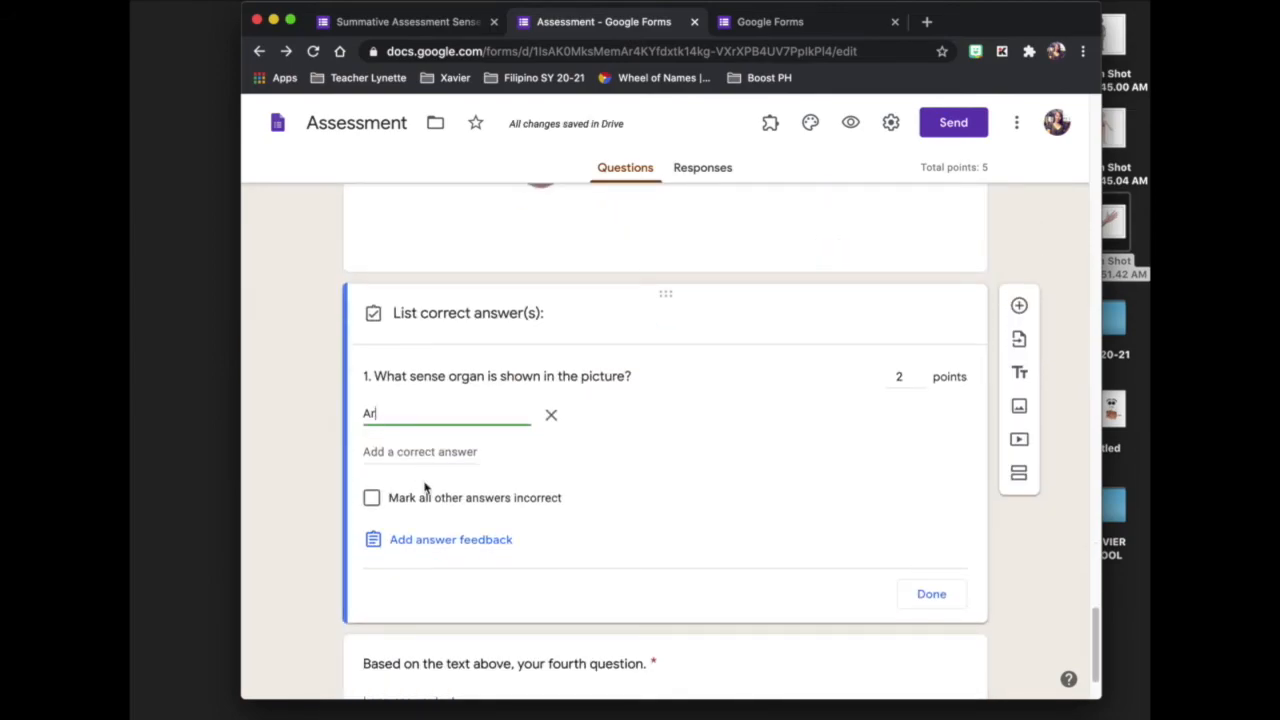
key(BackSpace)
key(BackSpace)
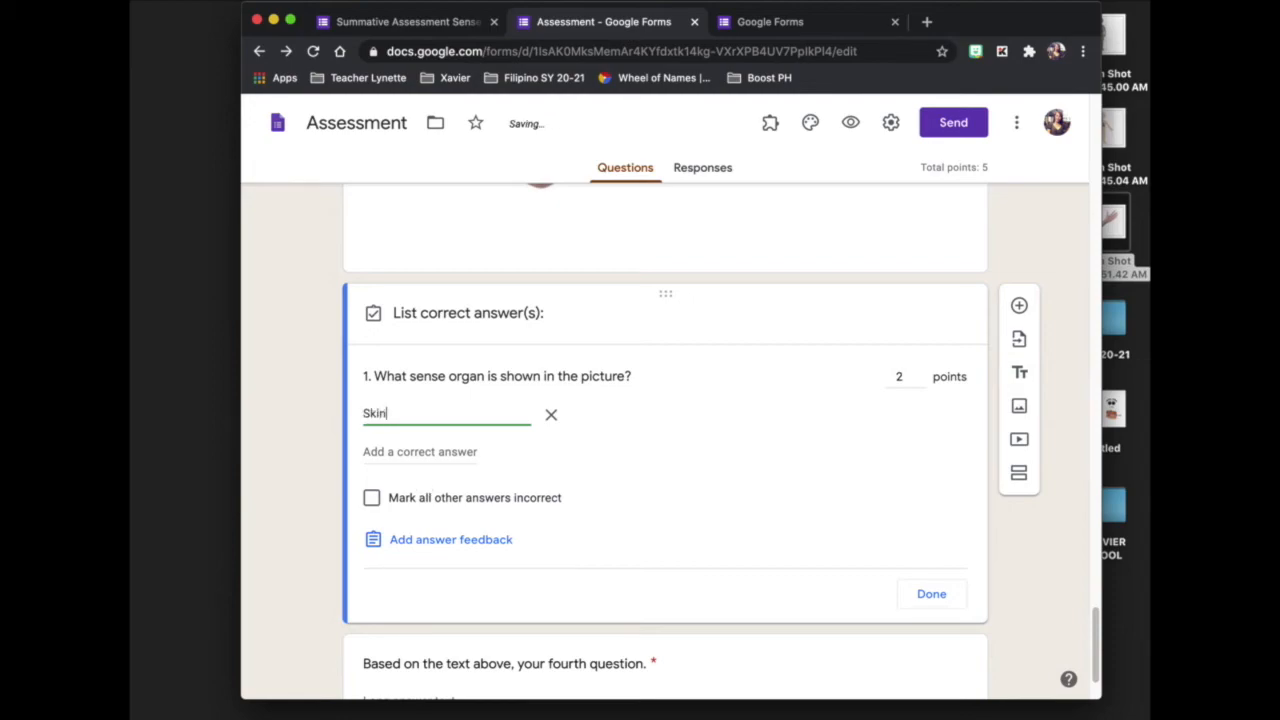
click(408, 452)
text(Hand)
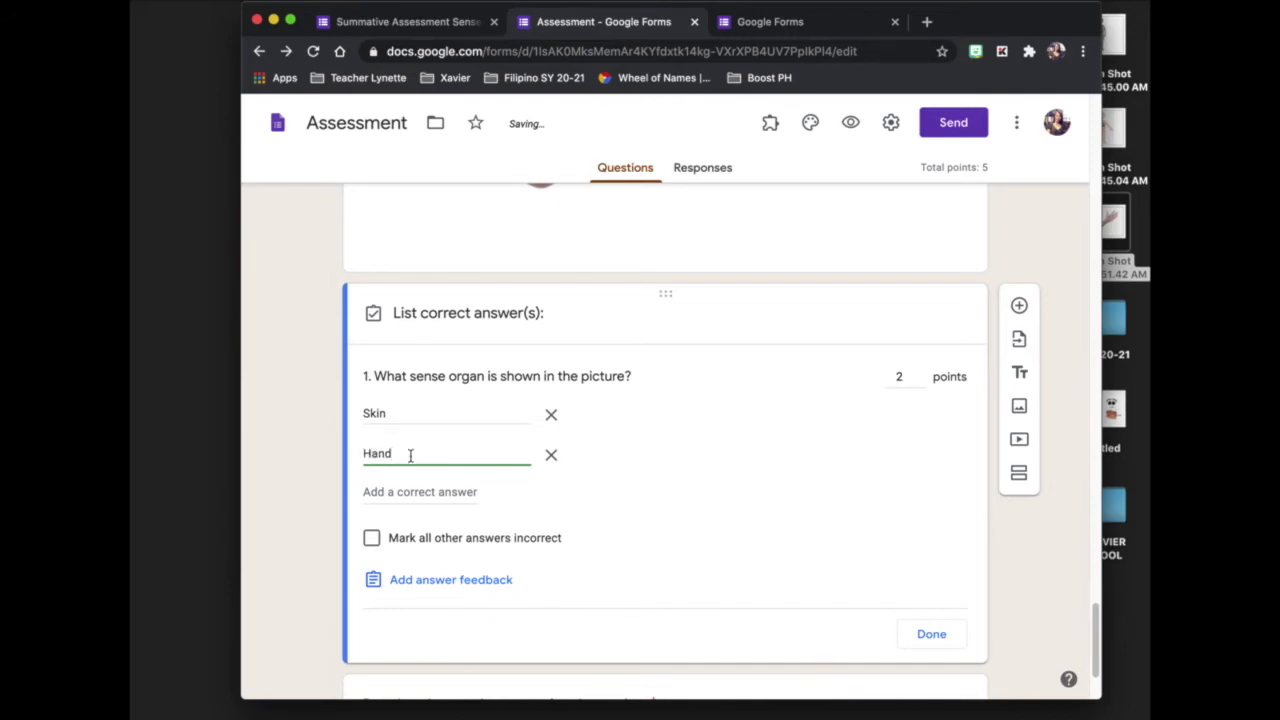
click(400, 490)
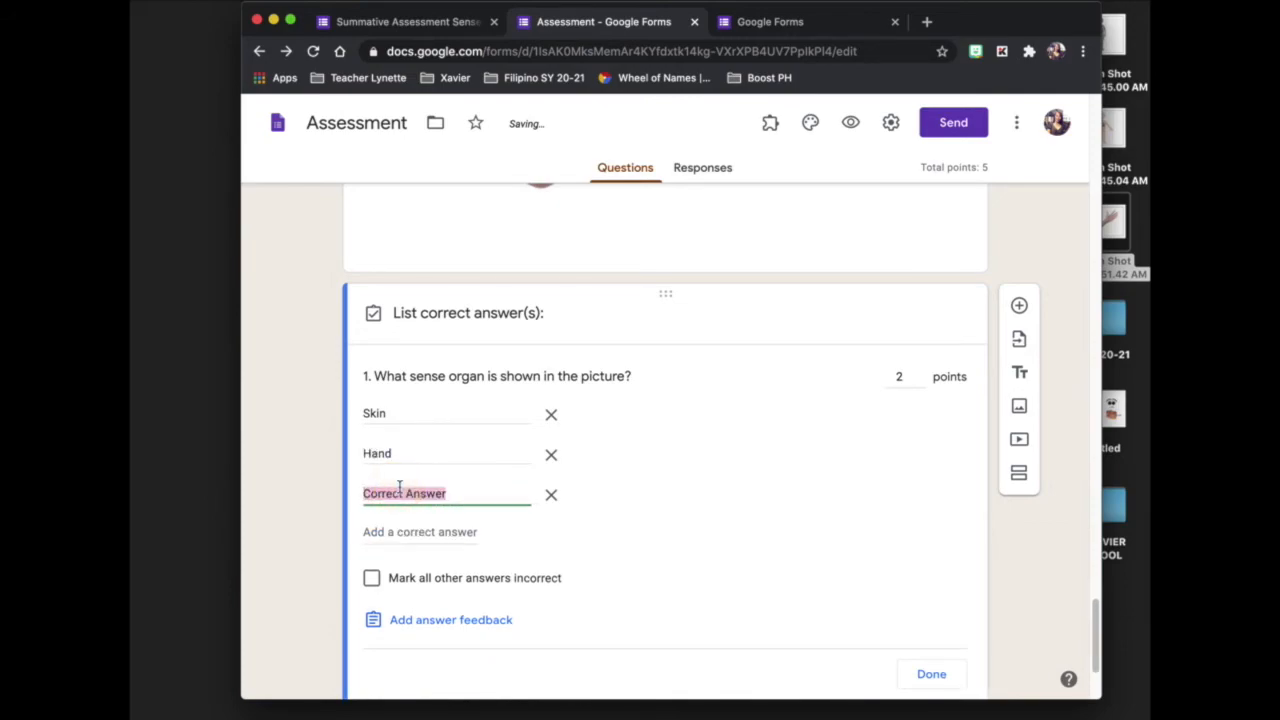
text(Touch)
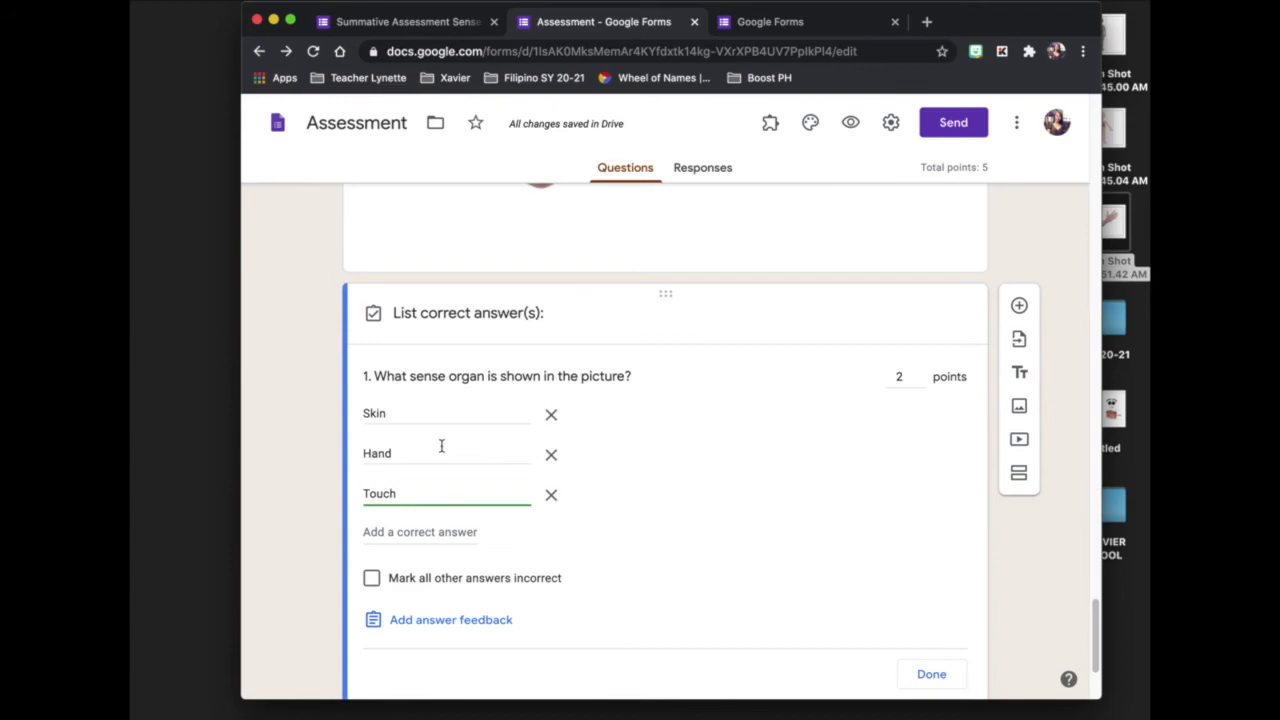
Review the Short Response section of the Summative Assessment Sense Organs and Amazing Body form and return to the form being edited.
key(ctrl+shift+Tab)
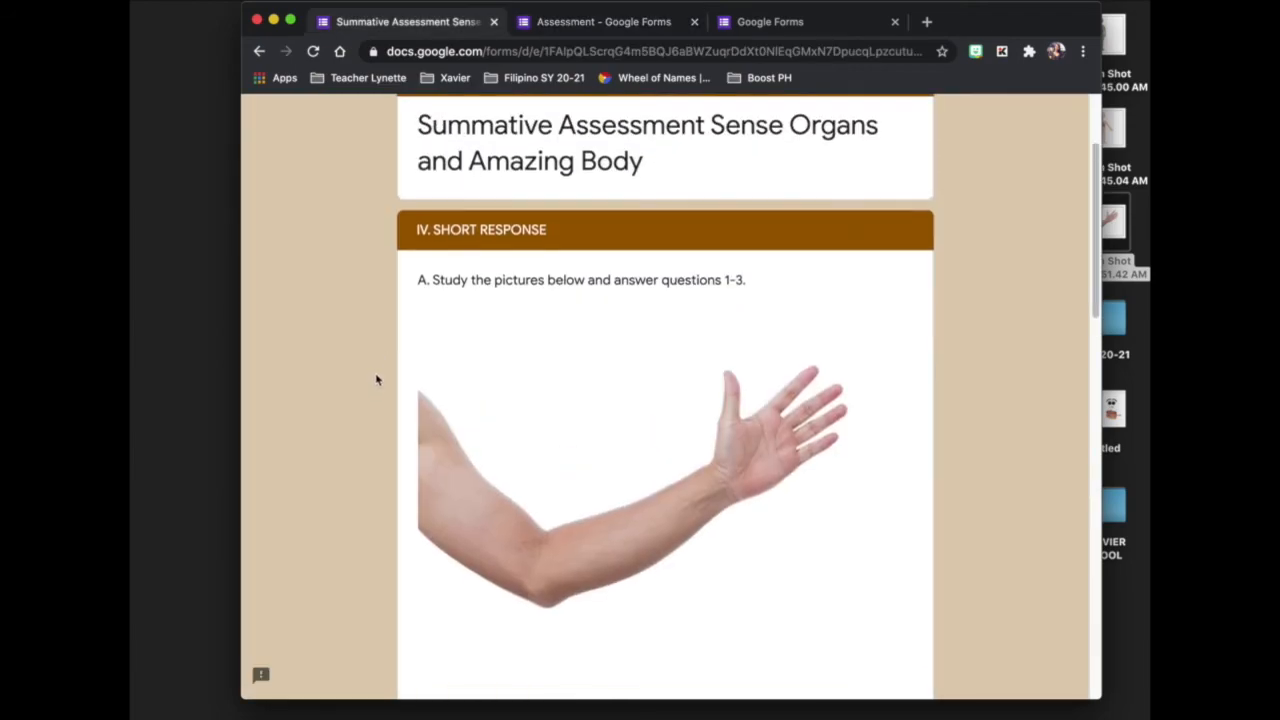
scroll(380, 376, down, 10)
key(ctrl+Tab)
scroll(814, 376, down, 2)
scroll(814, 376, up, 1)
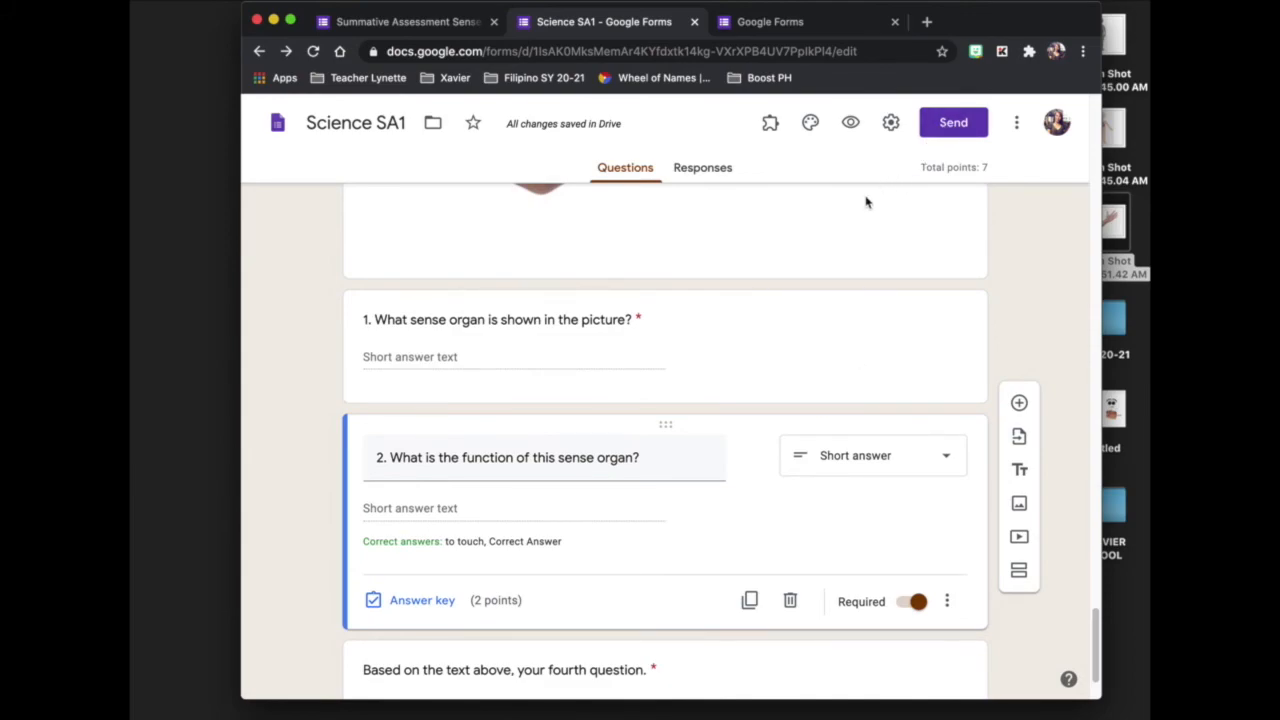
Open the form's sending options and check the automatic email address collection setting, leaving it enabled.
click(955, 126)
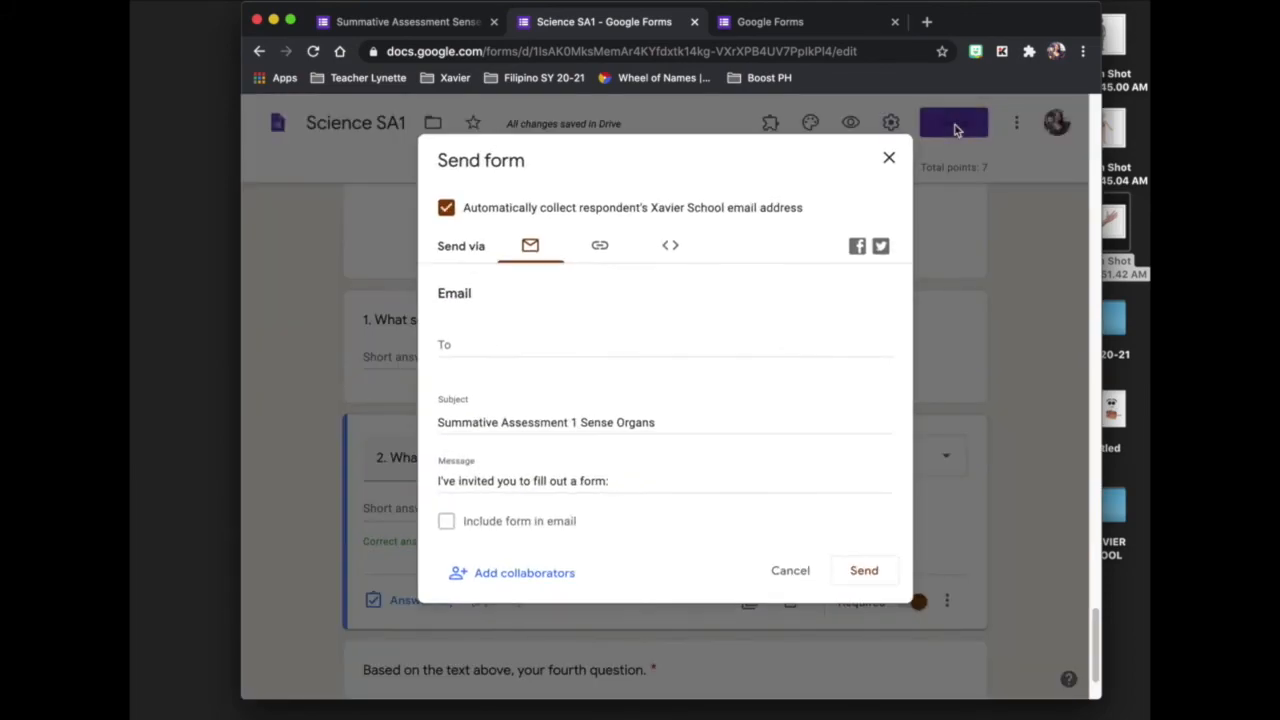
click(446, 209)
click(446, 210)
scroll(637, 351, down, 2)
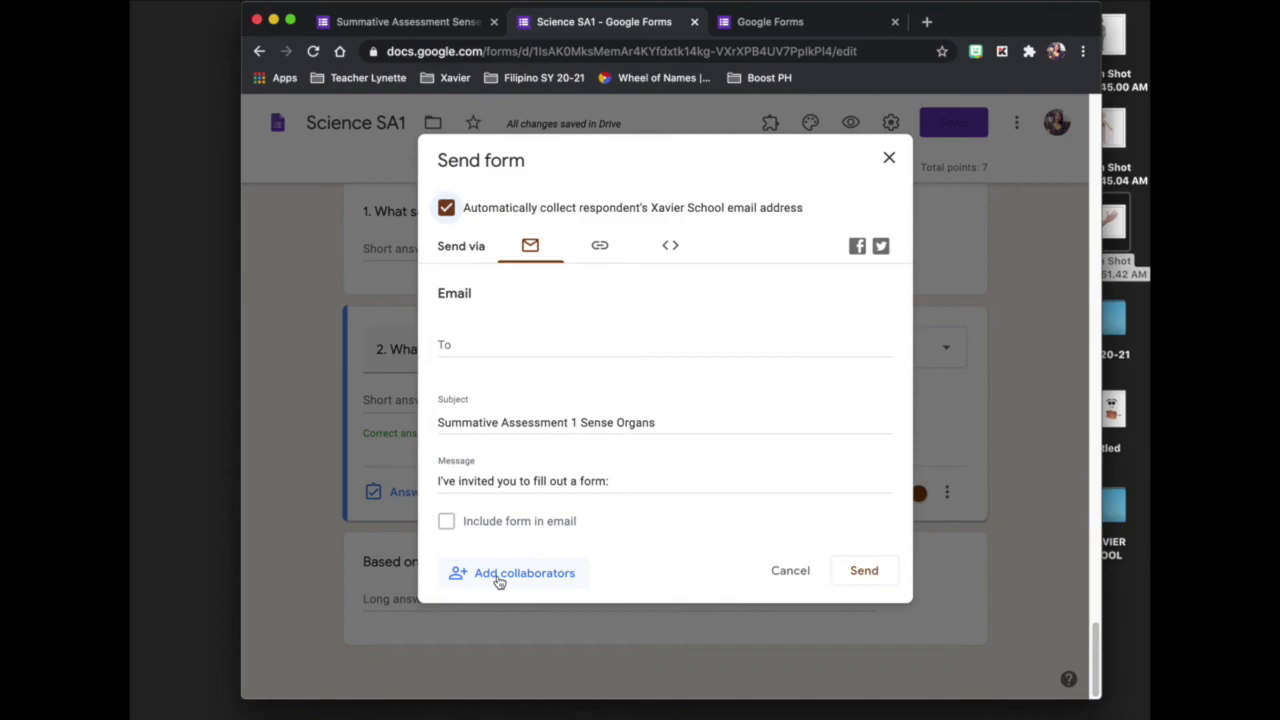
Open the form's collaborator sharing settings, review the listed editors and close them.
click(494, 578)
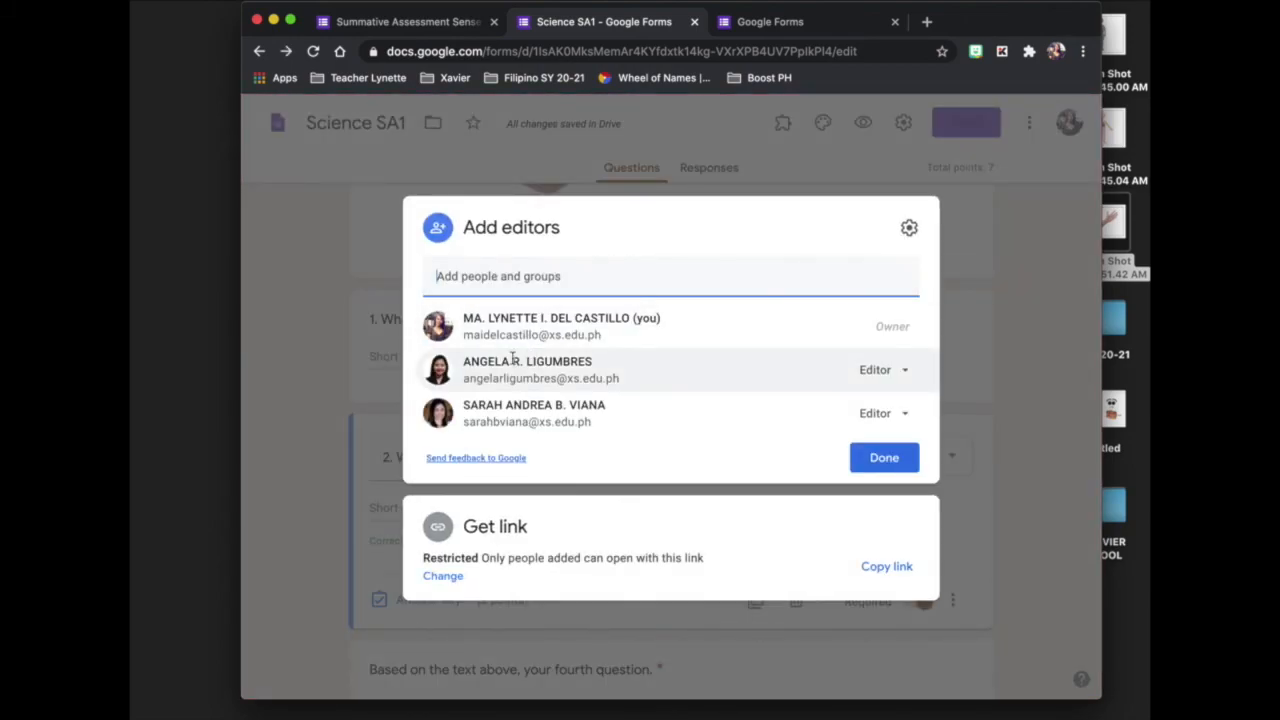
mouse_move(498, 370)
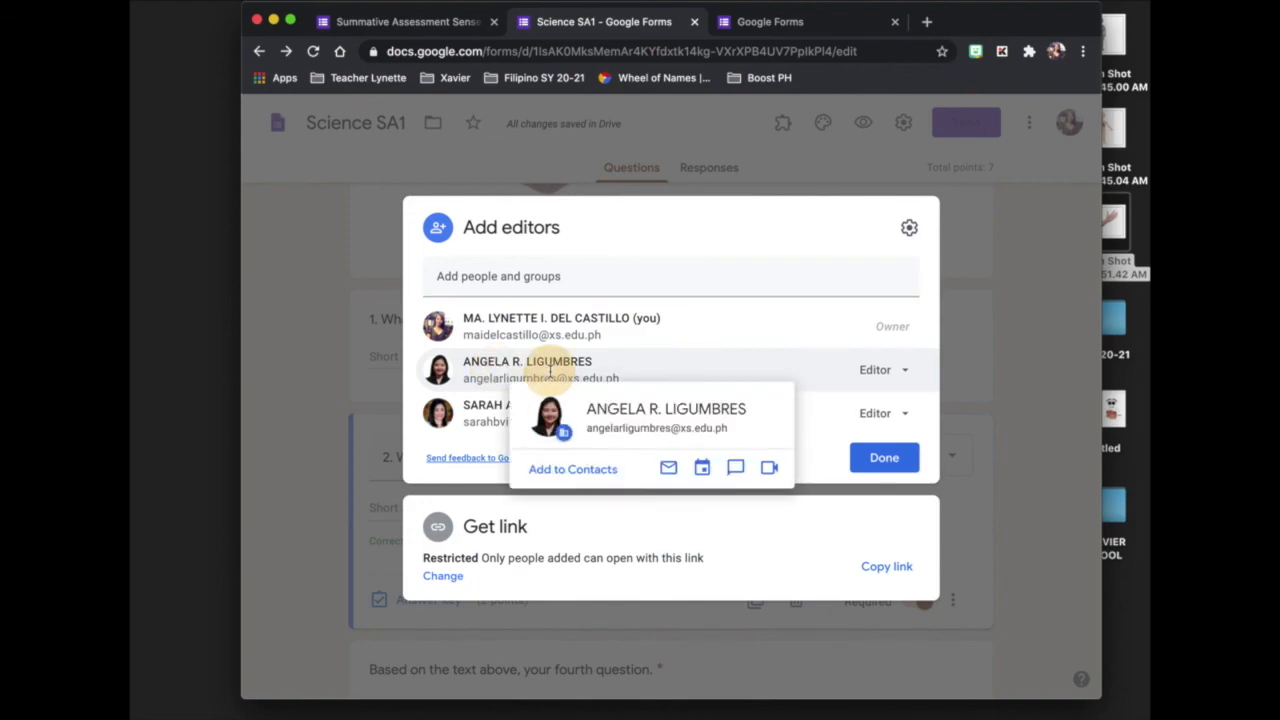
mouse_move(466, 414)
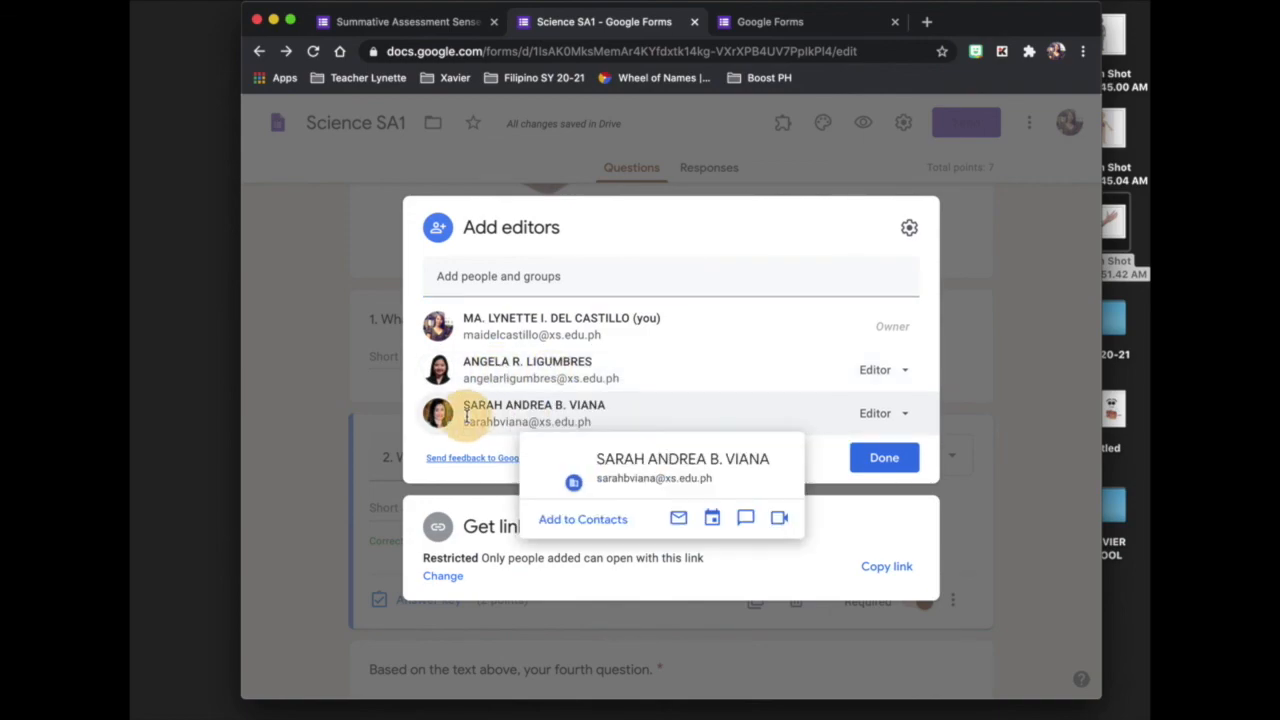
click(883, 458)
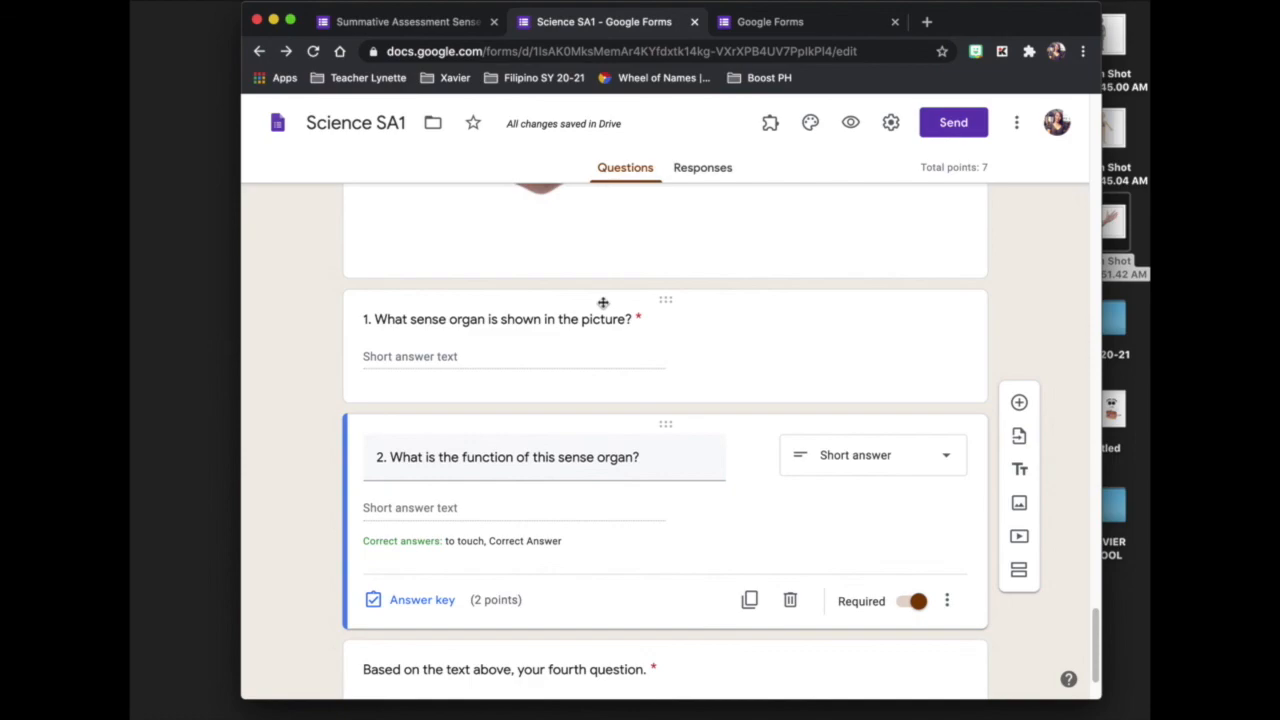
Review the short response questions, open the form's preview and look through it as a respondent.
scroll(634, 309, up, 10)
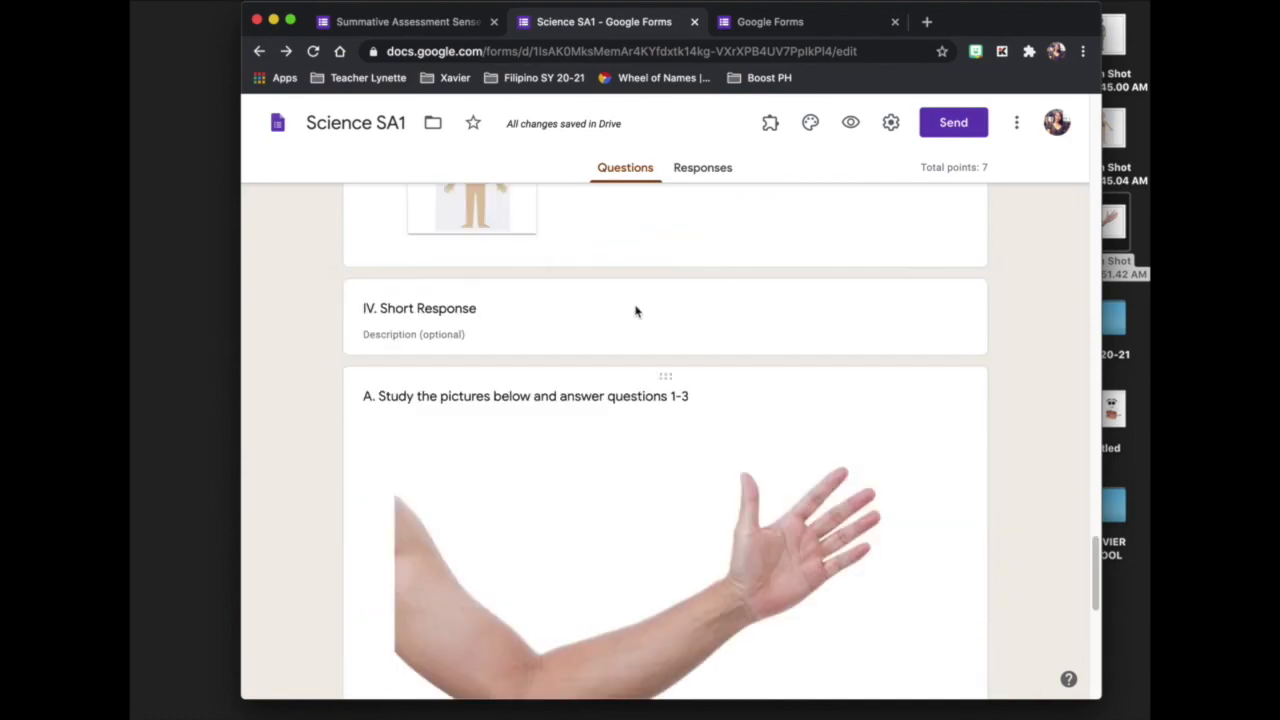
scroll(634, 309, down, 10)
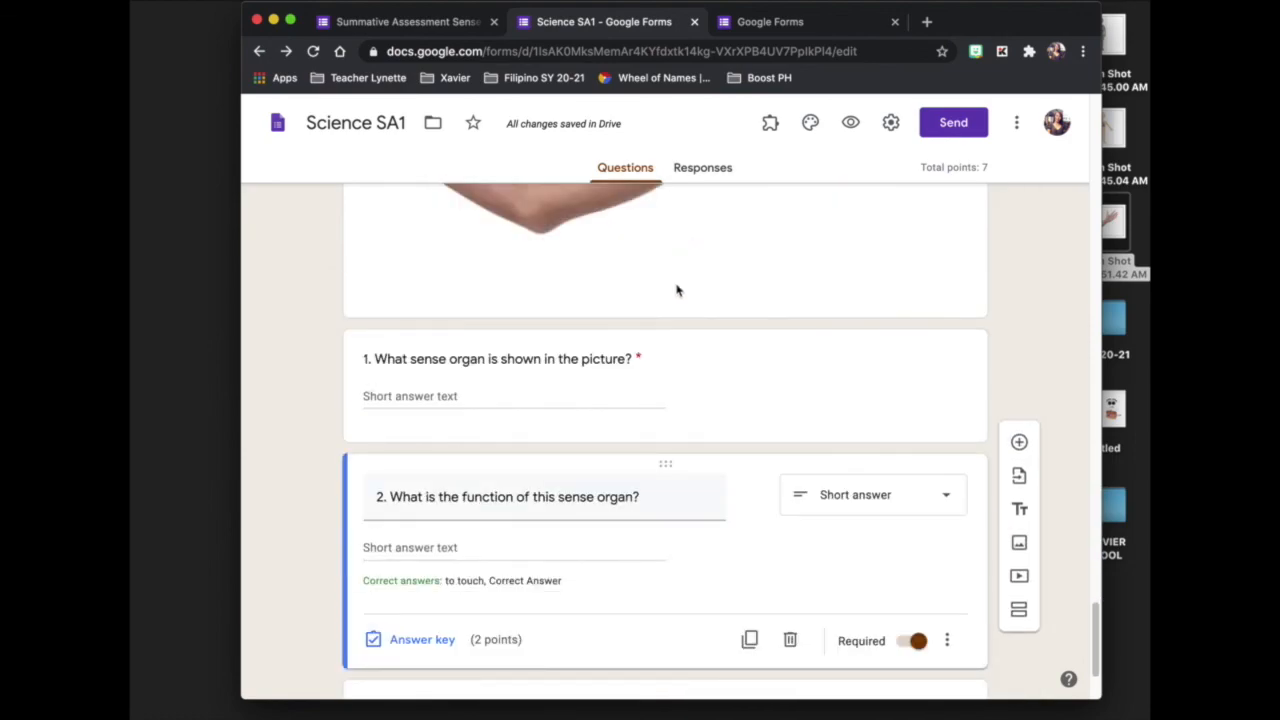
scroll(600, 310, up, 3)
scroll(700, 313, down, 1)
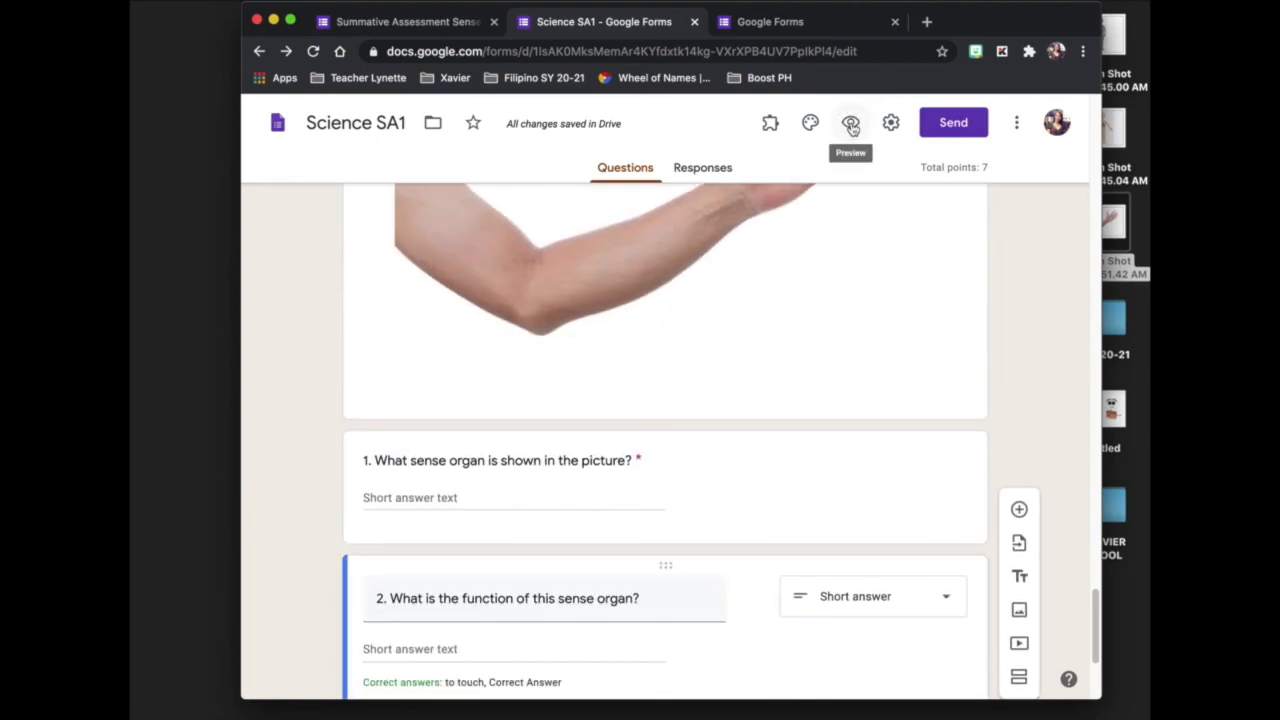
click(851, 124)
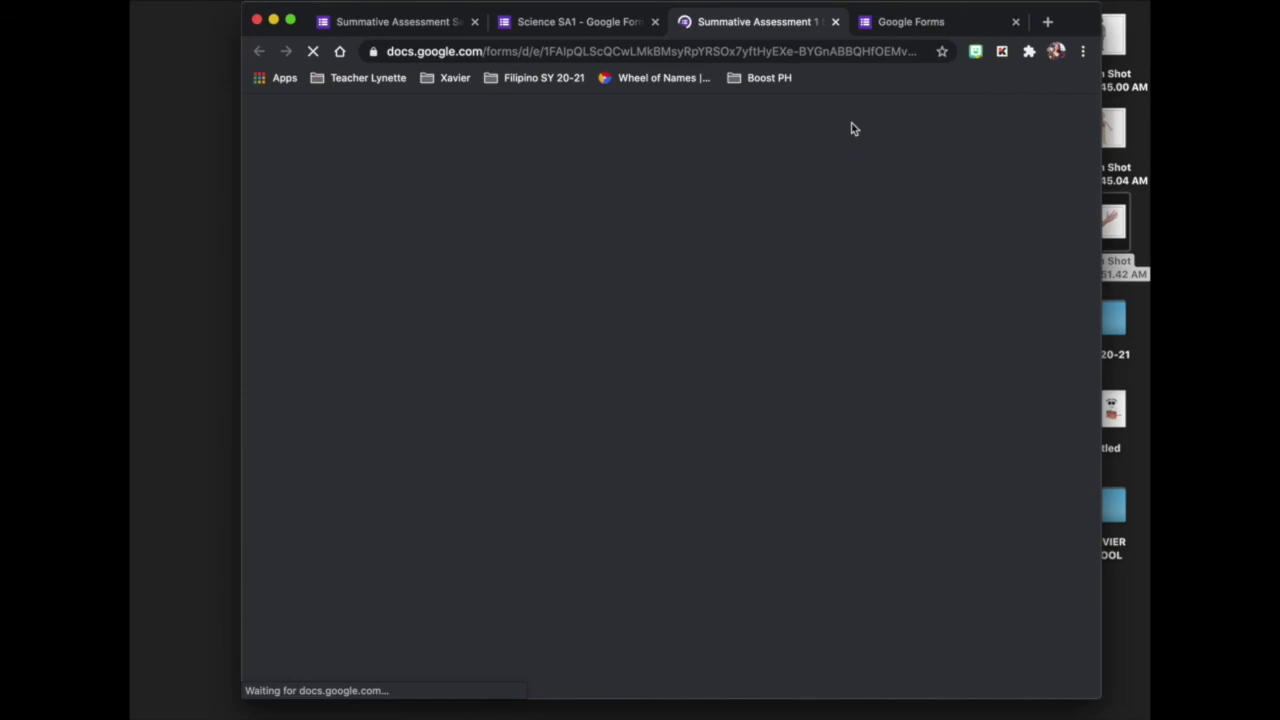
scroll(700, 309, down, 6)
scroll(700, 291, up, 6)
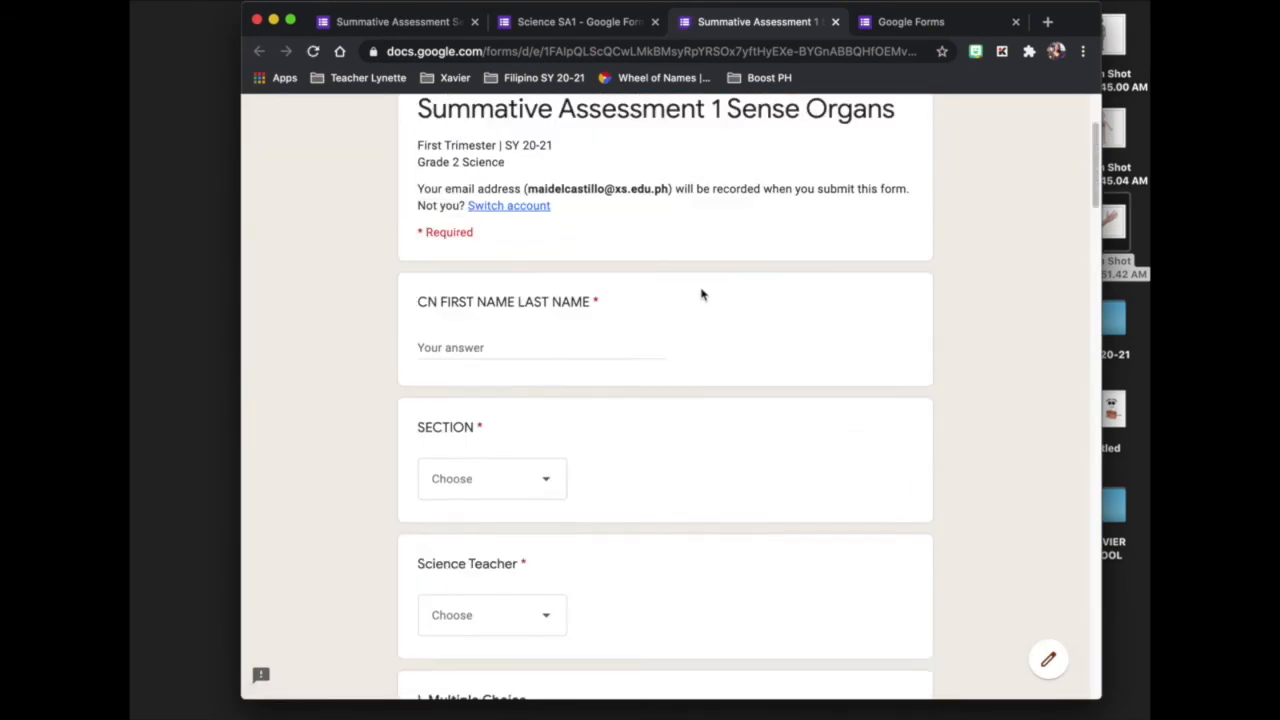